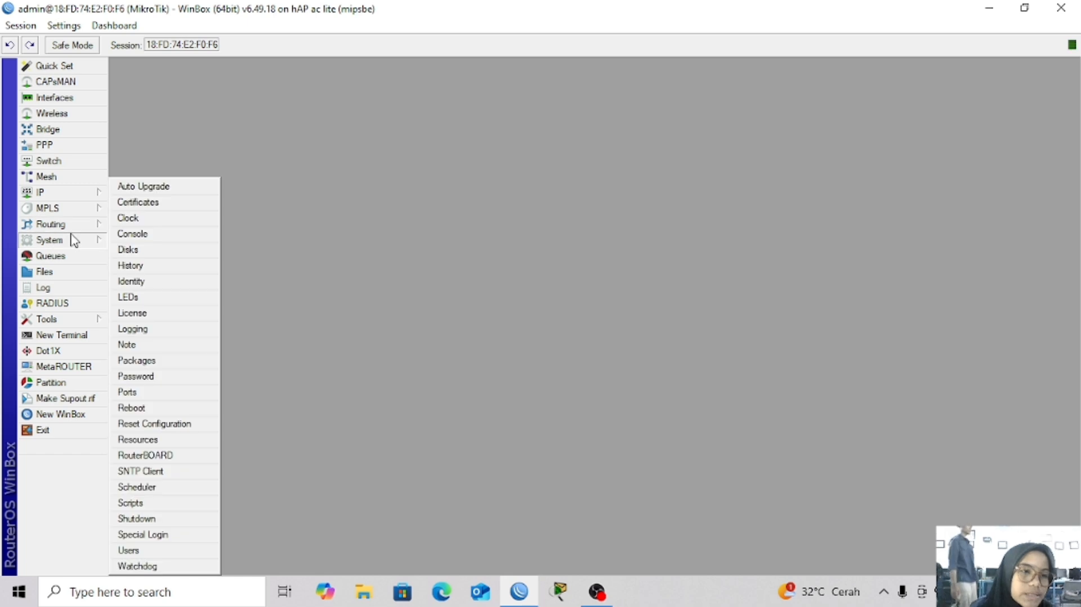
Rename the router identity to 'ainun'
{"action": "left_click", "coordinate": [173, 283]}
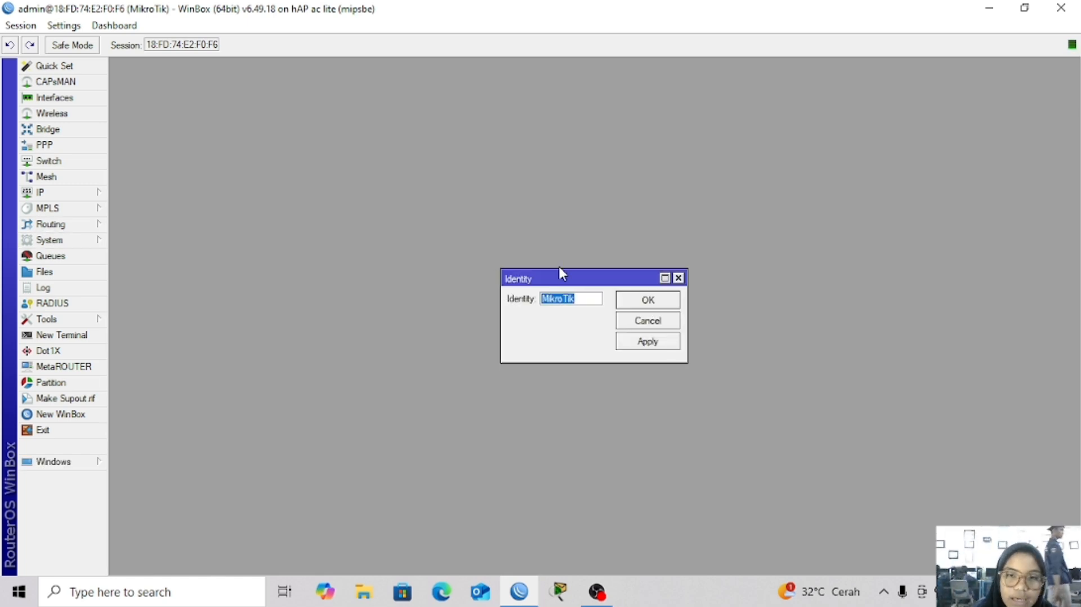
{"action": "key", "text": "BackSpace"}
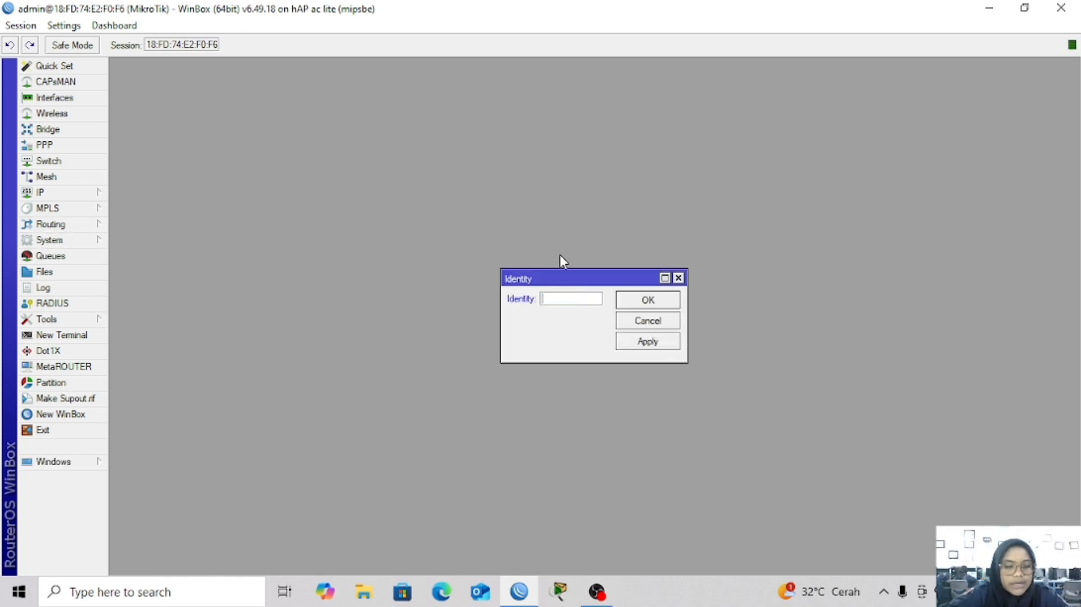
{"action": "type", "text": "ainun"}
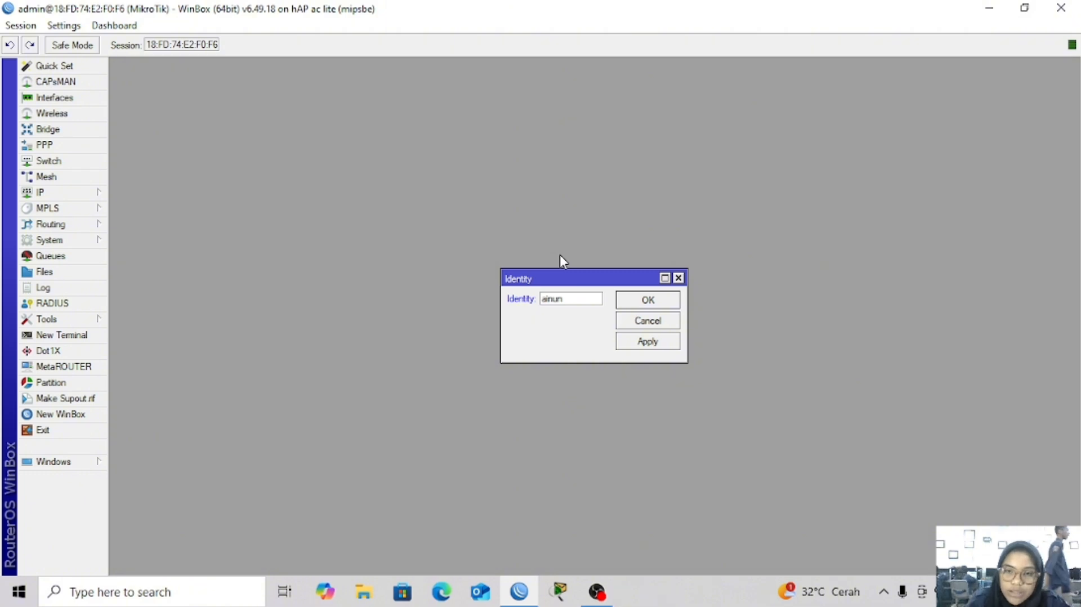
{"action": "left_click", "coordinate": [640, 344]}
{"action": "left_click", "coordinate": [636, 301]}
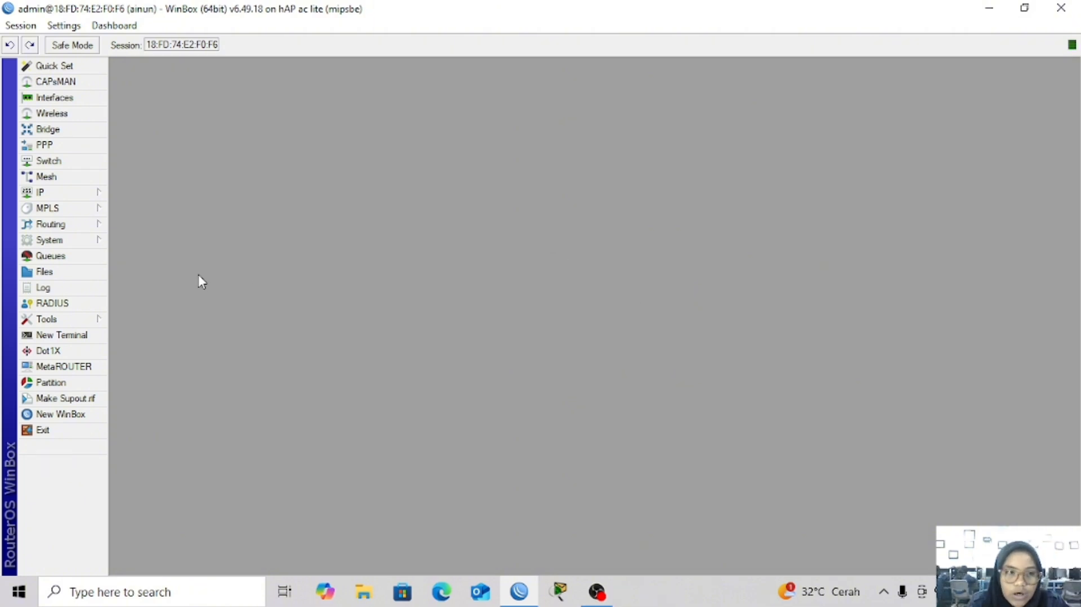
Try a new admin user password; it is rejected as unchanged, so close the editor
{"action": "left_click", "coordinate": [77, 242]}
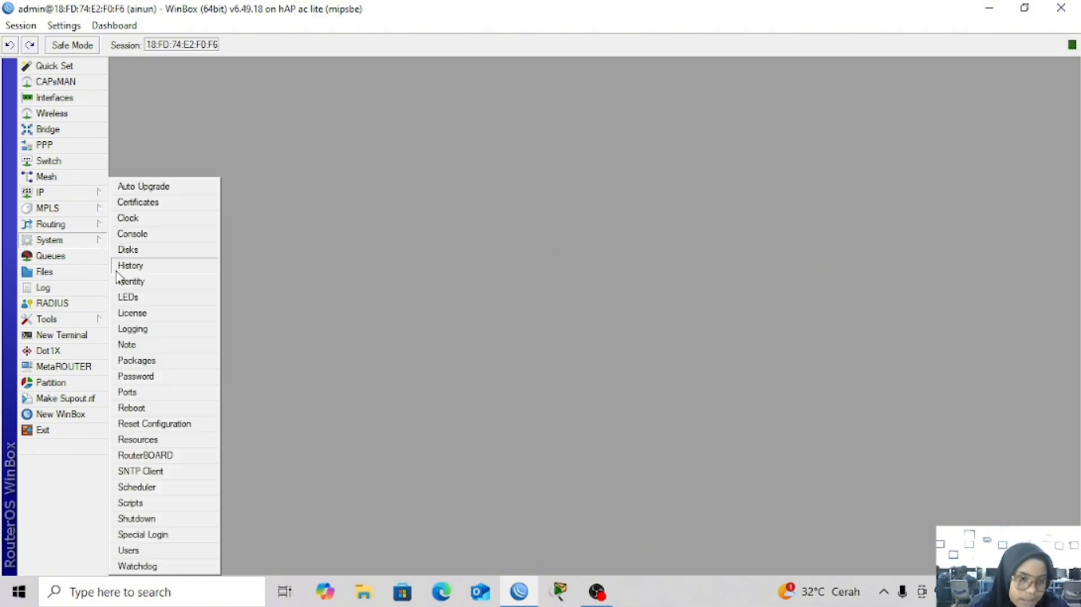
{"action": "left_click", "coordinate": [129, 549]}
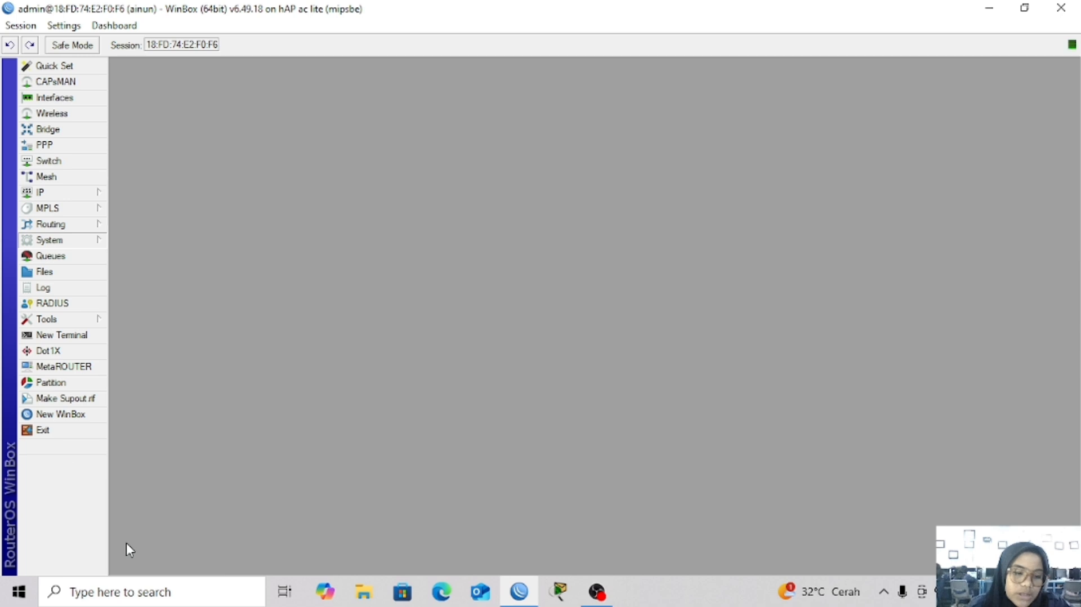
{"action": "double_click", "coordinate": [403, 261]}
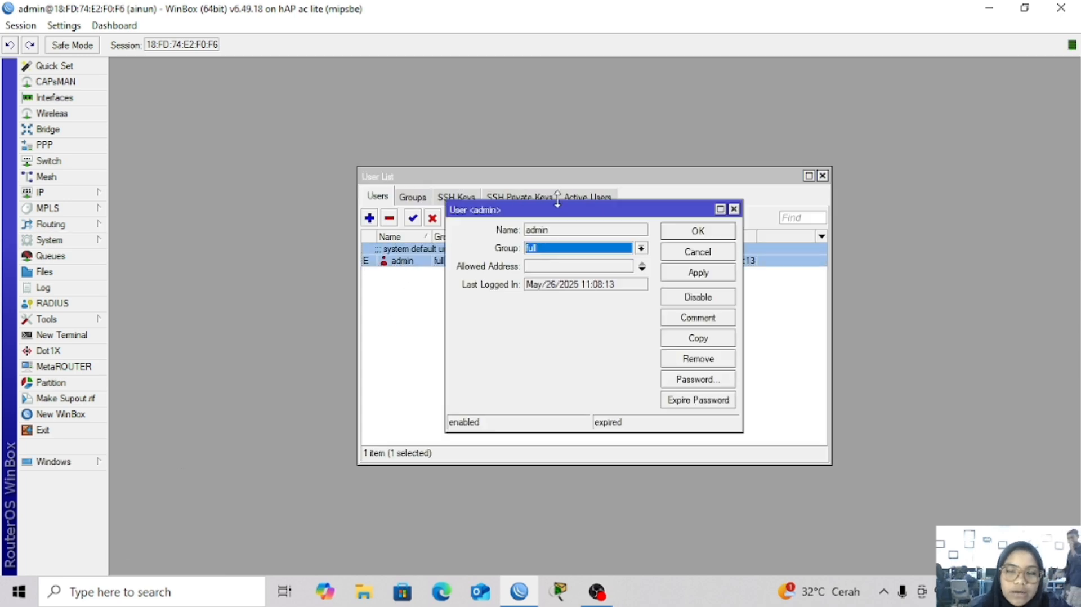
{"action": "left_click", "coordinate": [698, 380]}
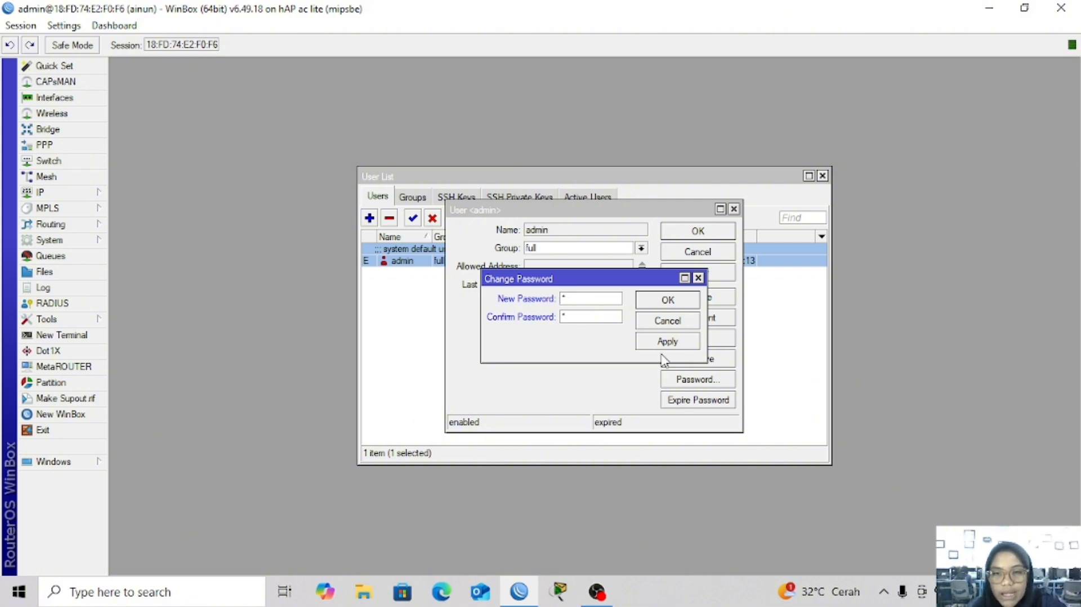
{"action": "type", "text": "*"}
{"action": "left_click", "coordinate": [661, 305]}
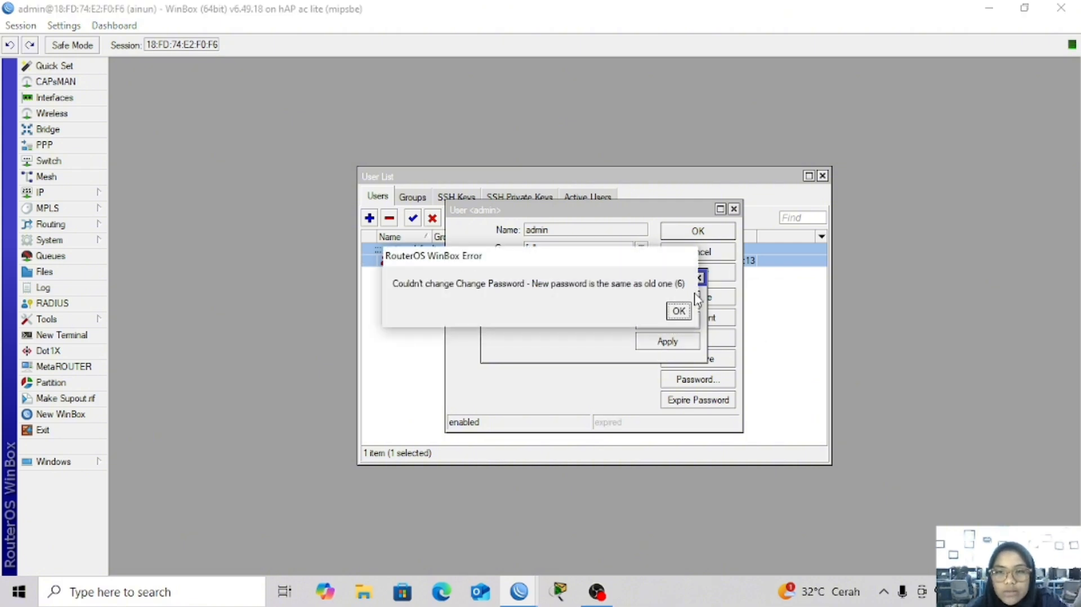
{"action": "left_click", "coordinate": [678, 308]}
{"action": "left_click", "coordinate": [698, 278]}
{"action": "left_click", "coordinate": [701, 276]}
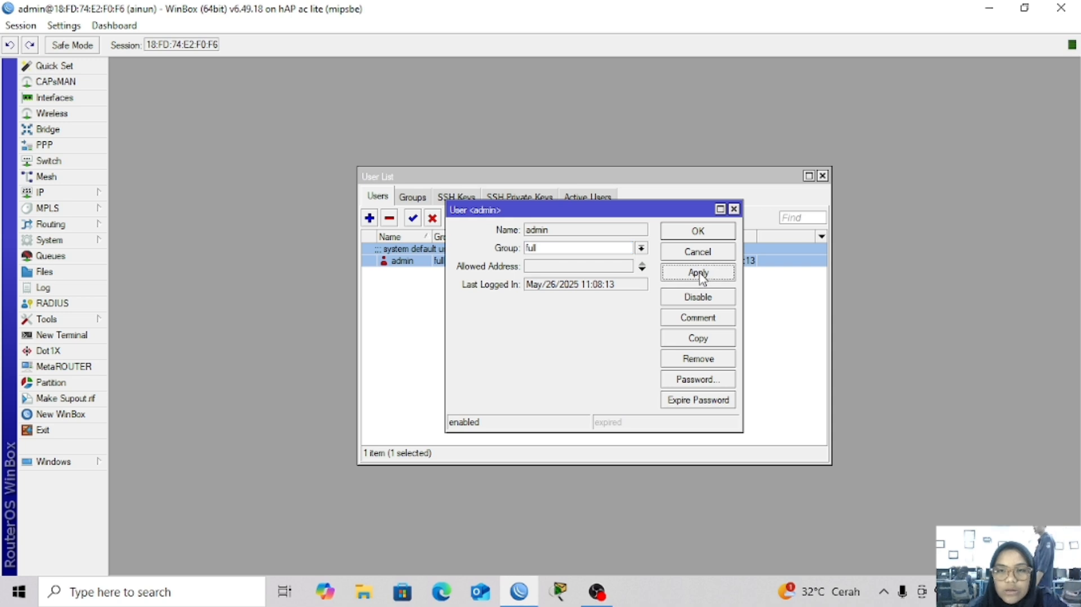
{"action": "left_click", "coordinate": [698, 234]}
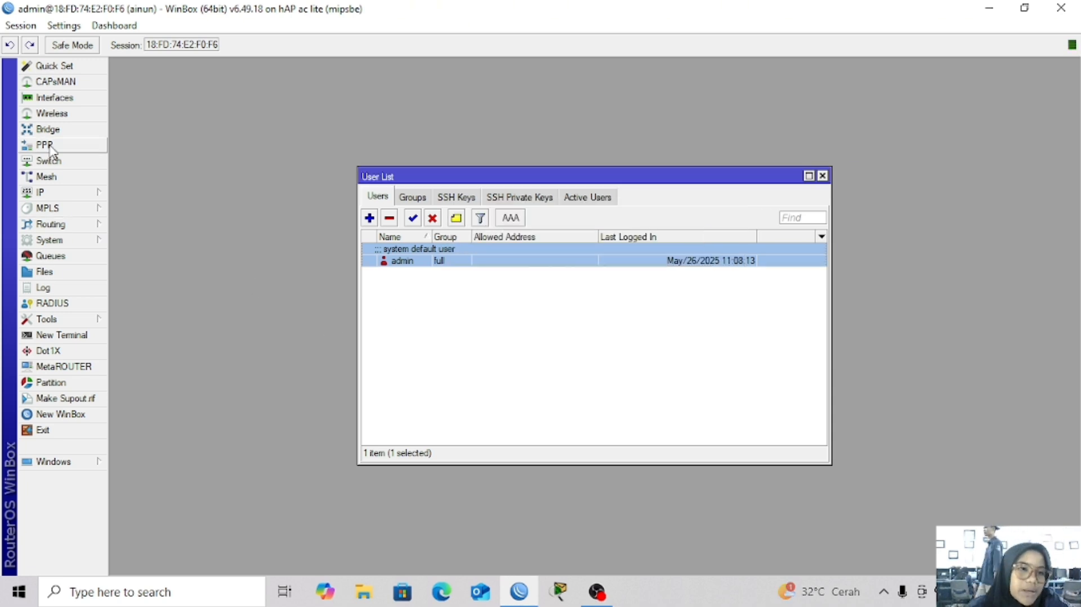
Comment the ether1 interface as 'internet'
{"action": "left_click", "coordinate": [59, 98]}
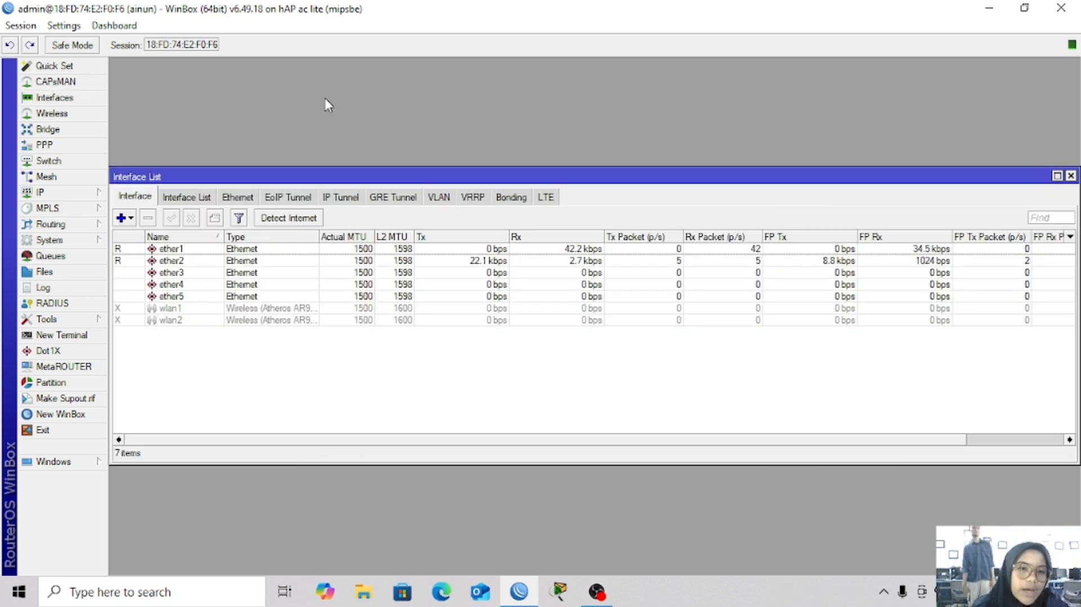
{"action": "left_click", "coordinate": [189, 249]}
{"action": "left_click", "coordinate": [215, 218]}
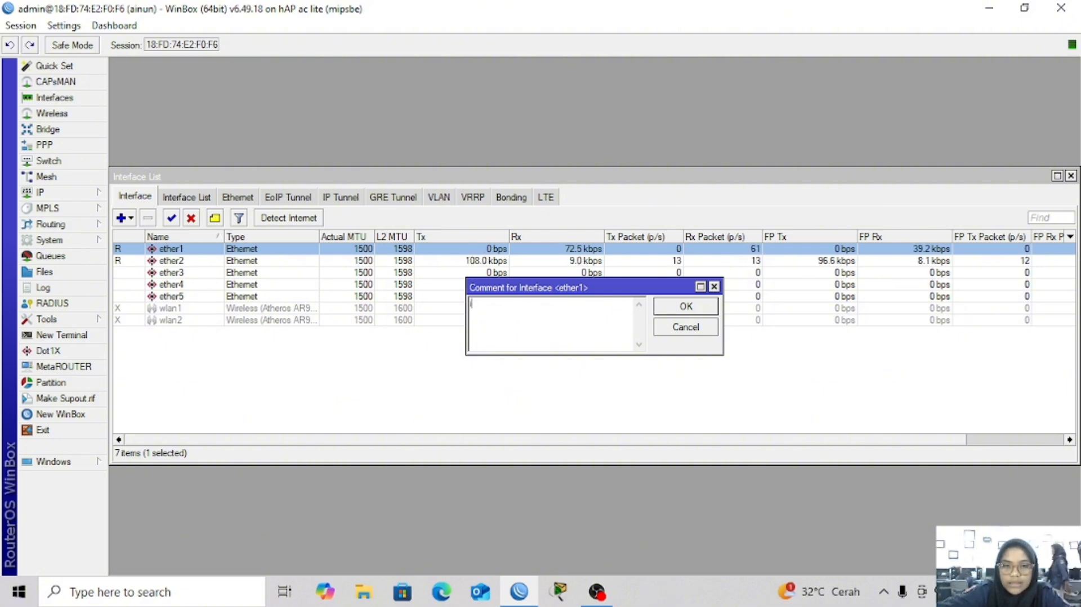
{"action": "type", "text": "internet"}
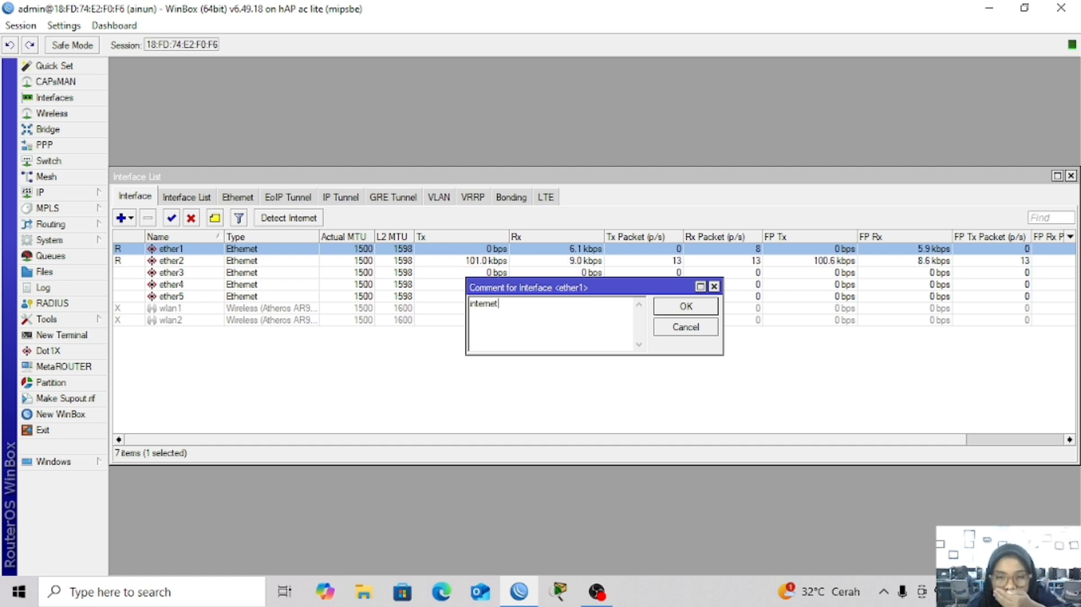
{"action": "left_click", "coordinate": [660, 308]}
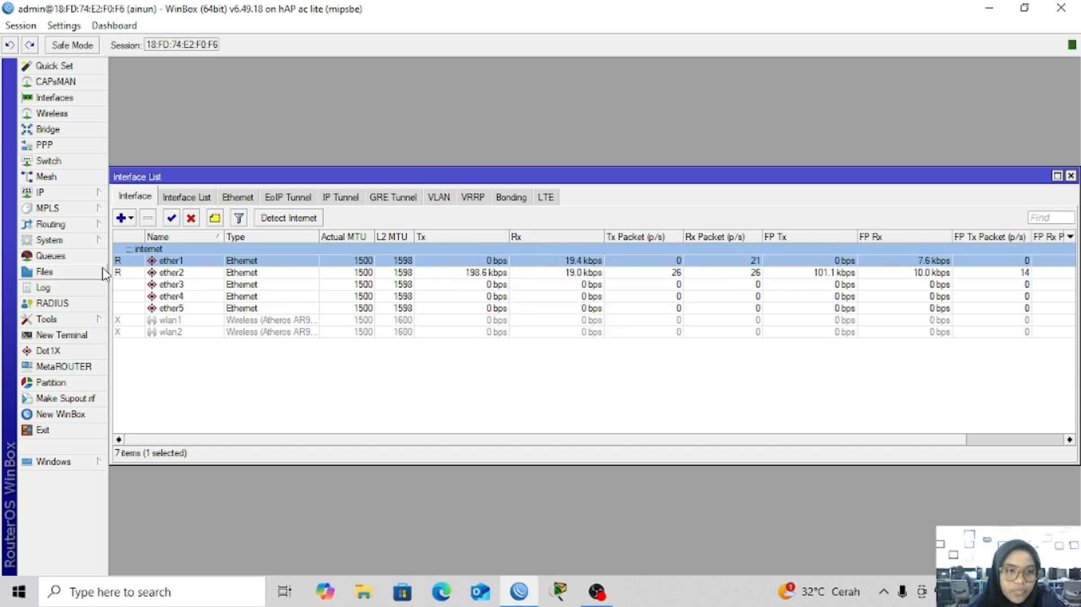
Comment ether2 as 'lan' and ether3 as 'ap'
{"action": "left_click", "coordinate": [144, 273]}
{"action": "left_click", "coordinate": [215, 218]}
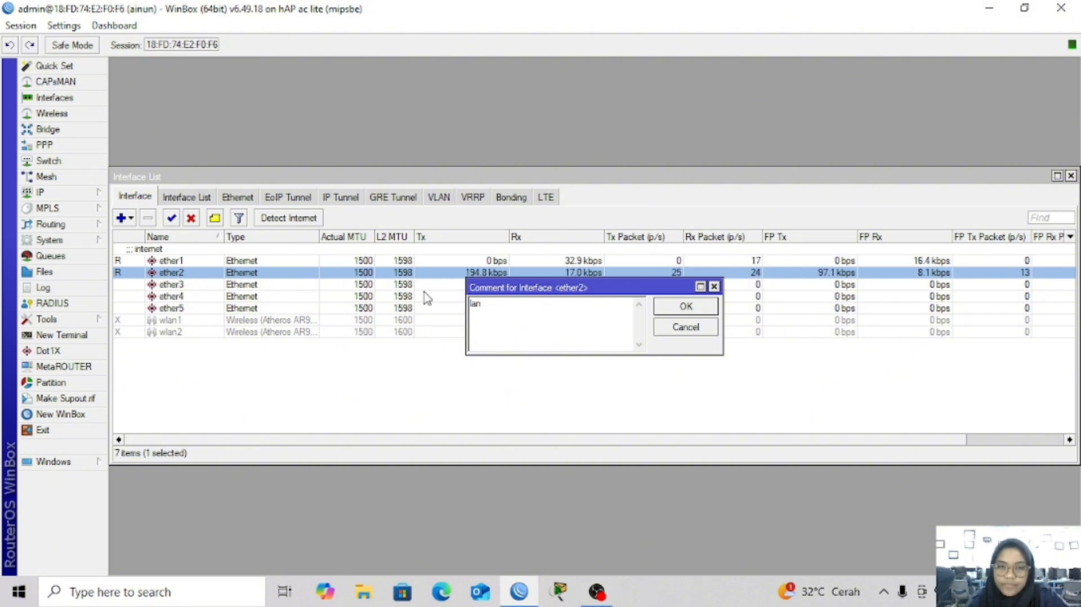
{"action": "left_click", "coordinate": [688, 306]}
{"action": "left_click", "coordinate": [142, 297]}
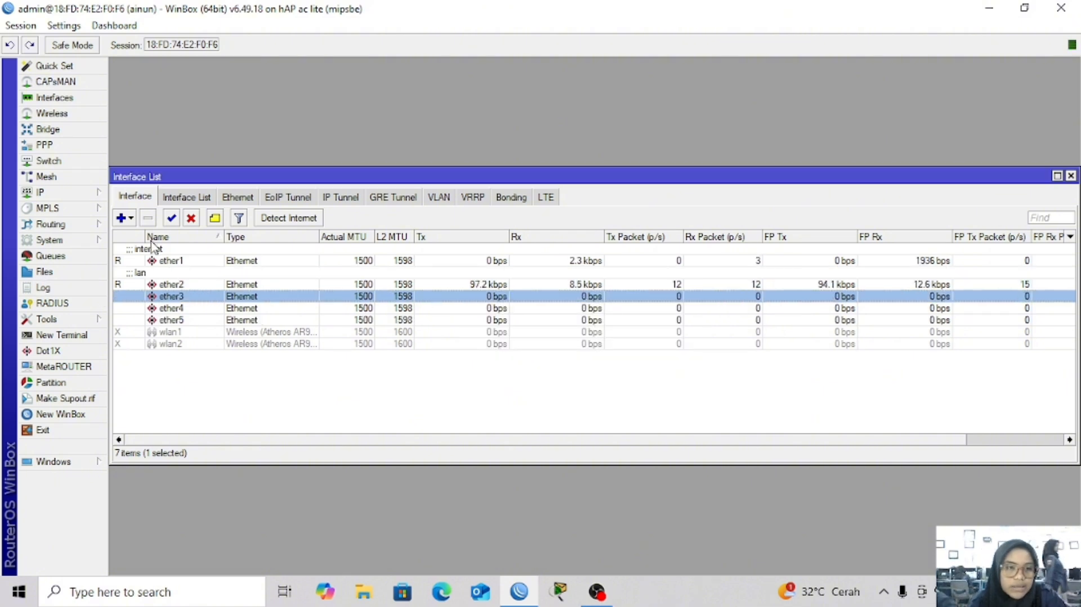
{"action": "left_click", "coordinate": [216, 218]}
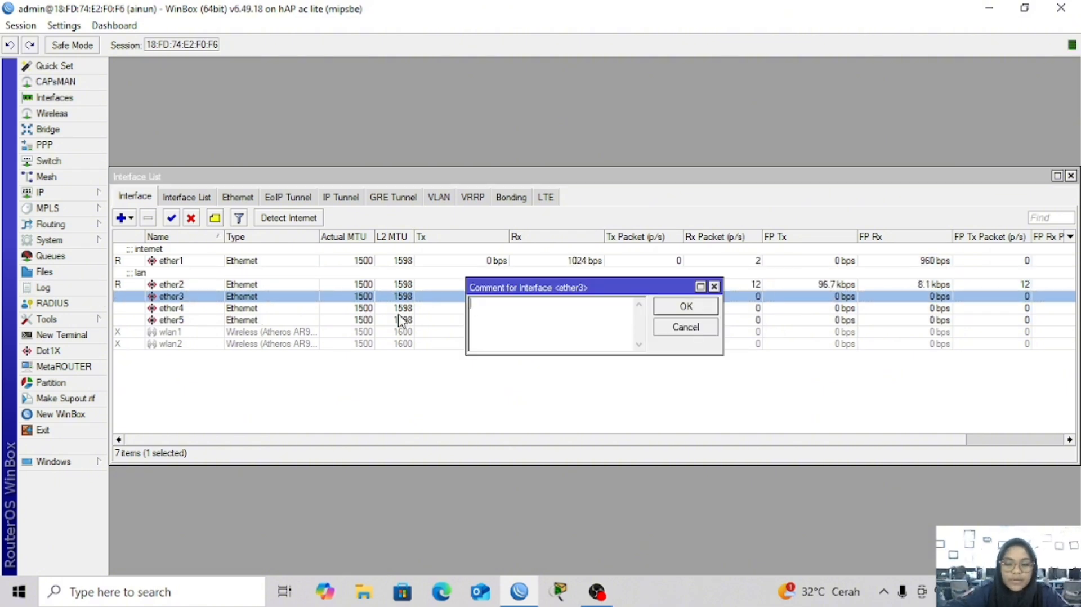
{"action": "type", "text": "ap"}
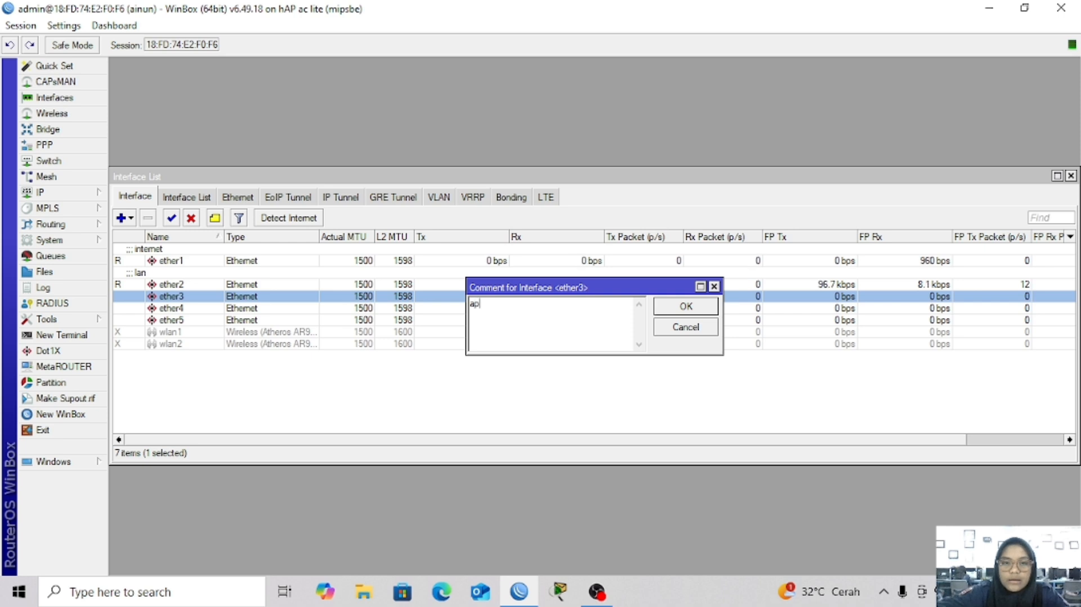
{"action": "left_click", "coordinate": [675, 313]}
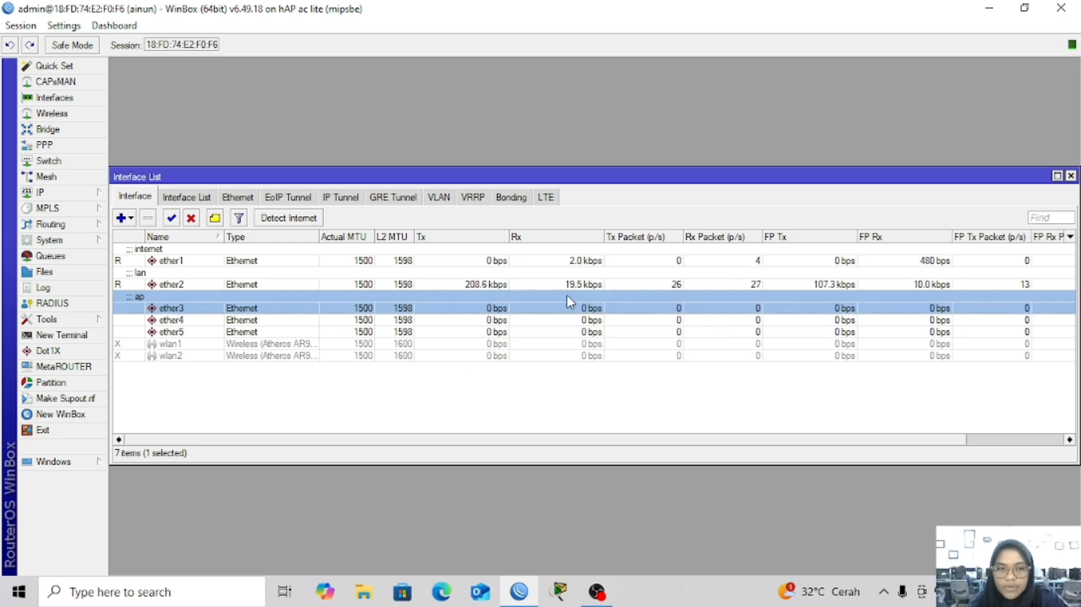
Add a DHCP client on the ether1 interface
{"action": "left_click", "coordinate": [62, 192]}
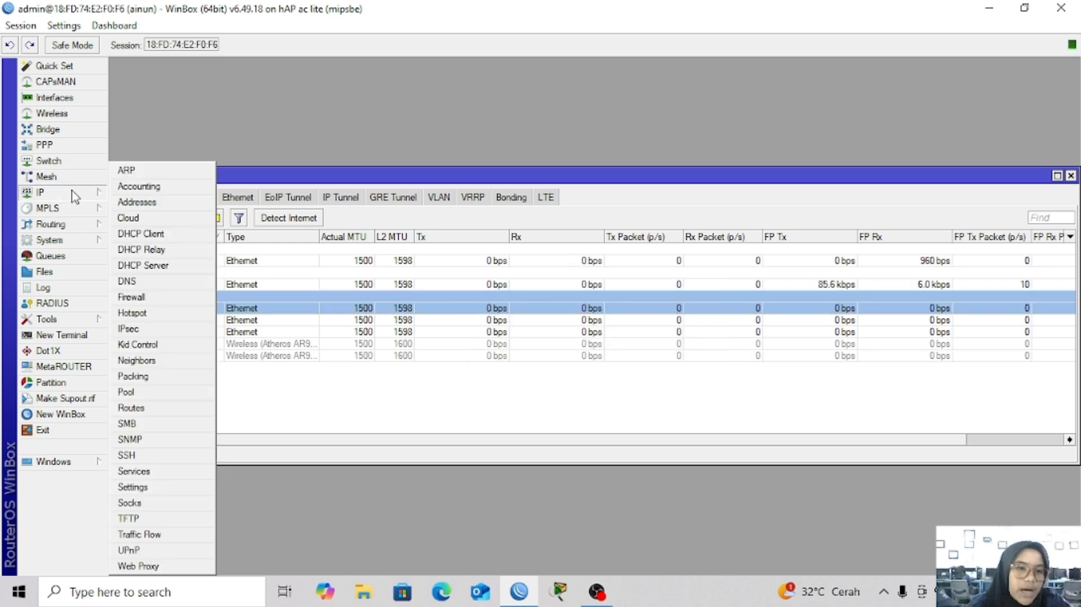
{"action": "left_click", "coordinate": [168, 235]}
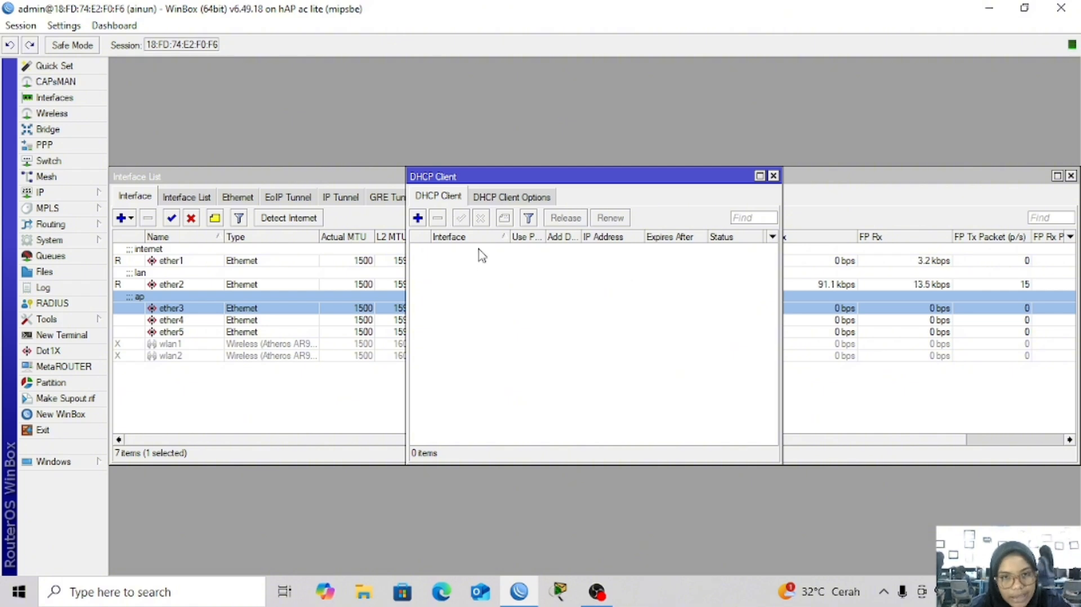
{"action": "left_click", "coordinate": [417, 219]}
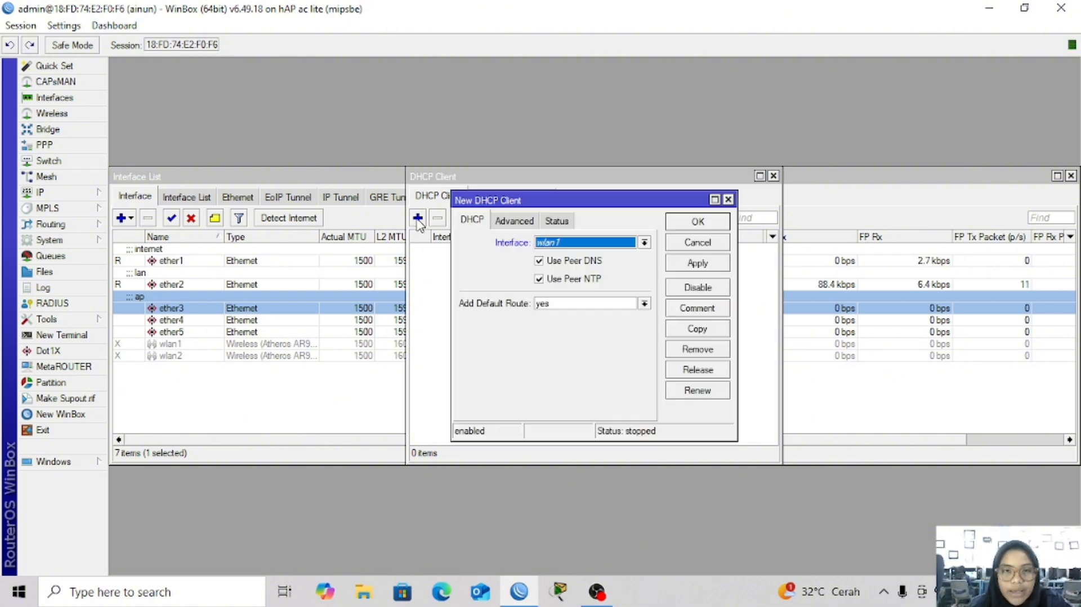
{"action": "left_click", "coordinate": [551, 243]}
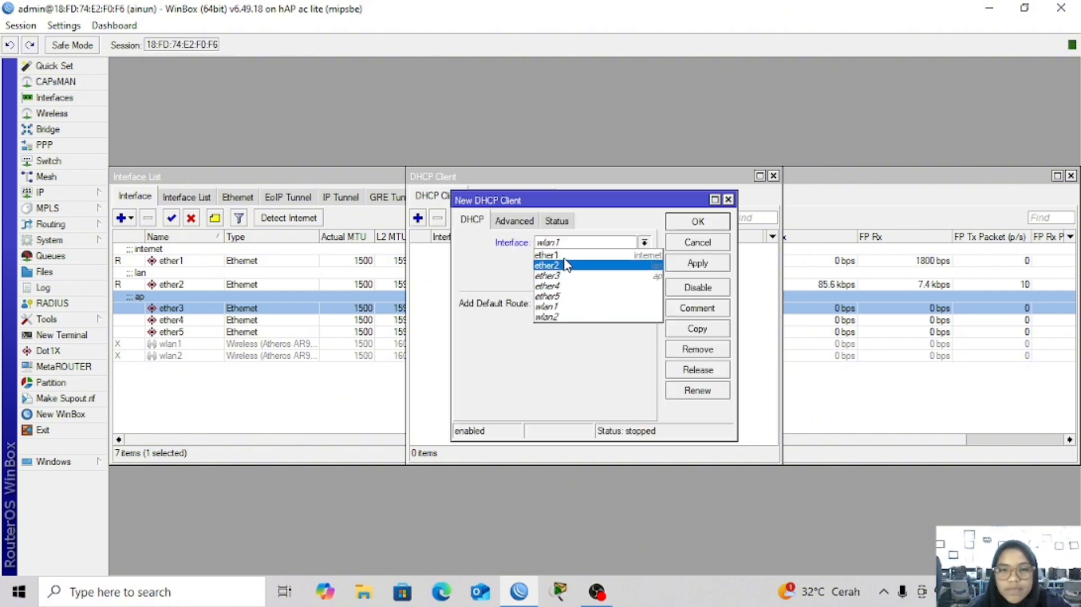
{"action": "left_click", "coordinate": [590, 255]}
{"action": "left_click", "coordinate": [701, 262]}
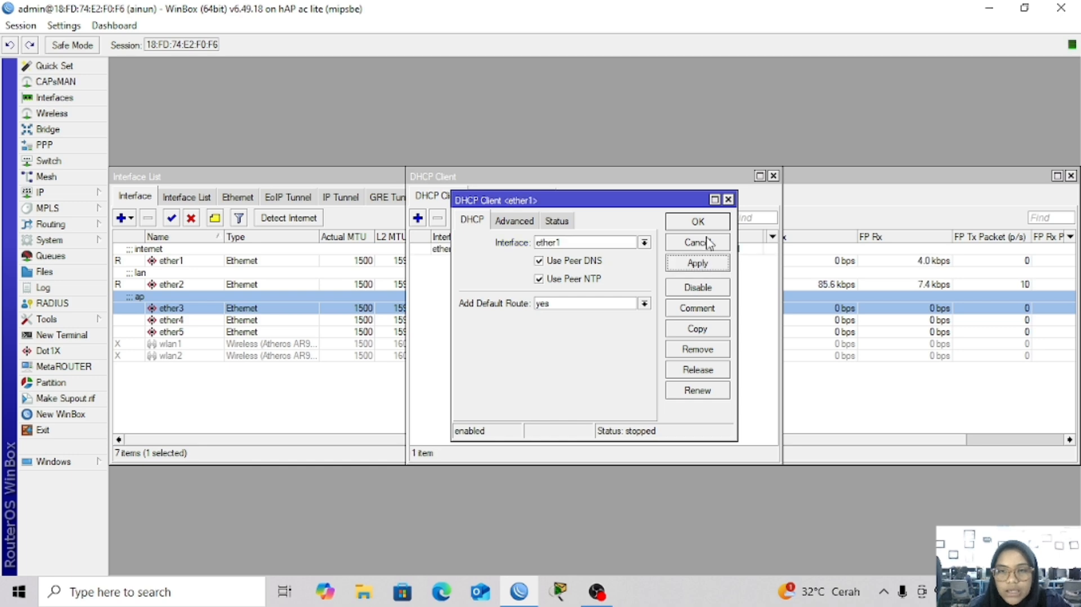
{"action": "left_click", "coordinate": [711, 221]}
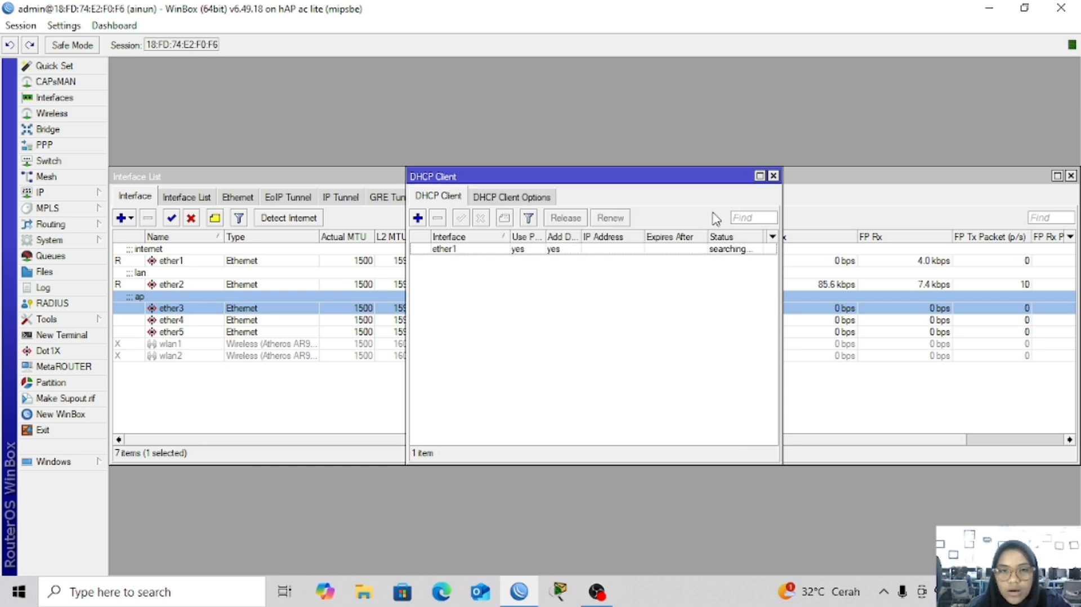
Replace the router's DNS server with 8.8.8.8 and apply it
{"action": "left_click", "coordinate": [67, 193]}
{"action": "left_click", "coordinate": [151, 281]}
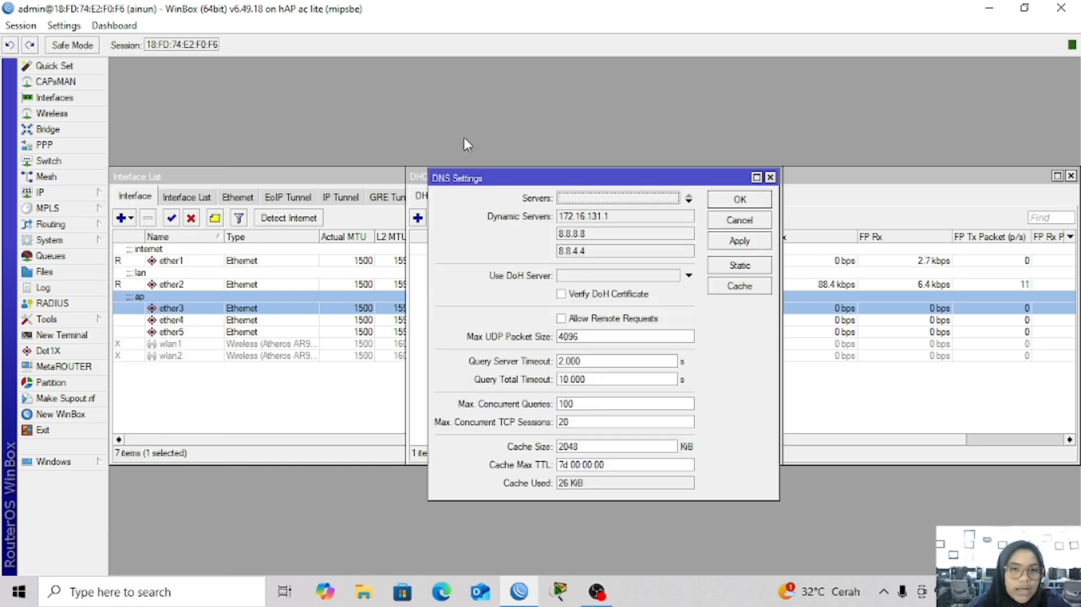
{"action": "left_click", "coordinate": [568, 199]}
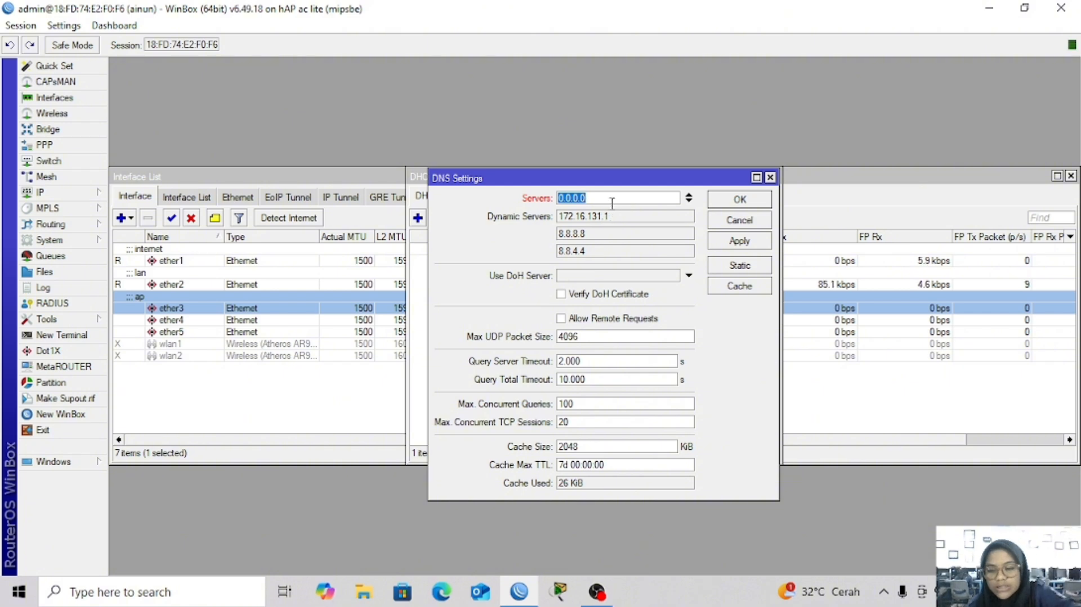
{"action": "key", "text": "BackSpace"}
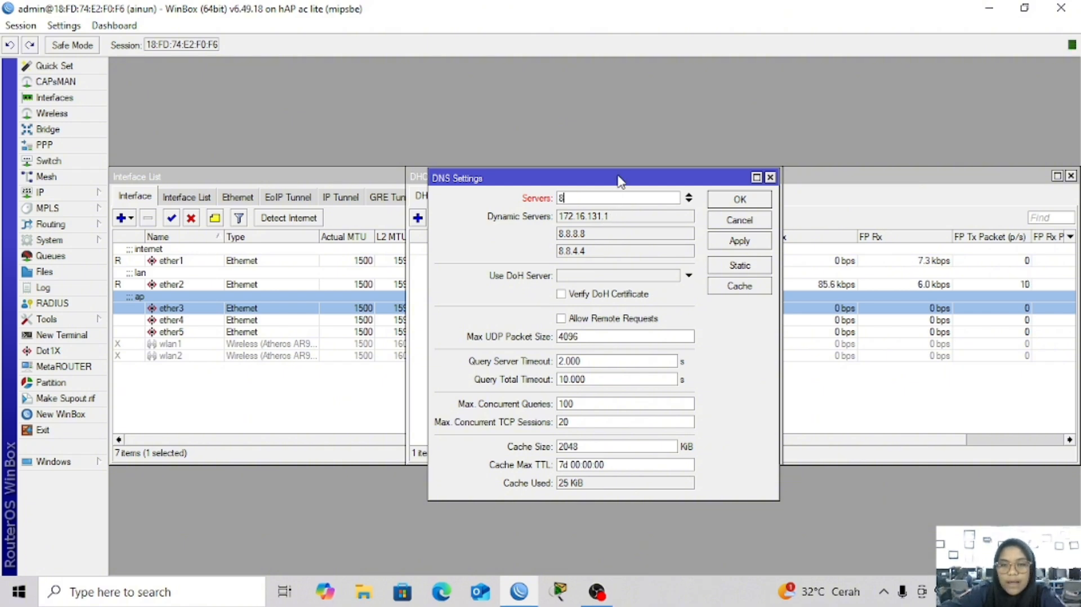
{"action": "type", "text": "8.8.8.8"}
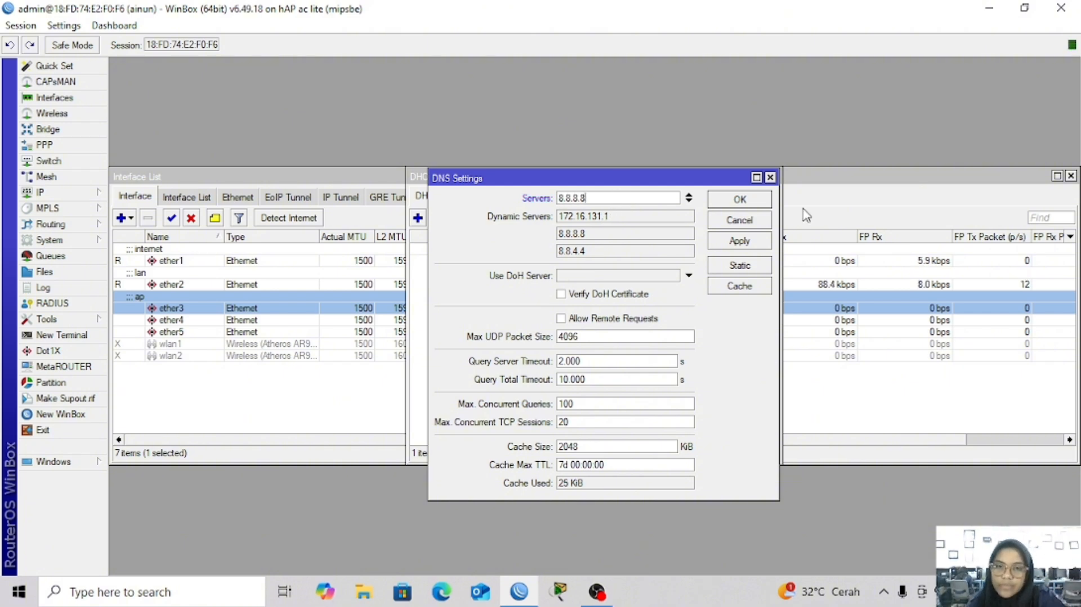
{"action": "left_click", "coordinate": [739, 241]}
{"action": "left_click", "coordinate": [739, 202]}
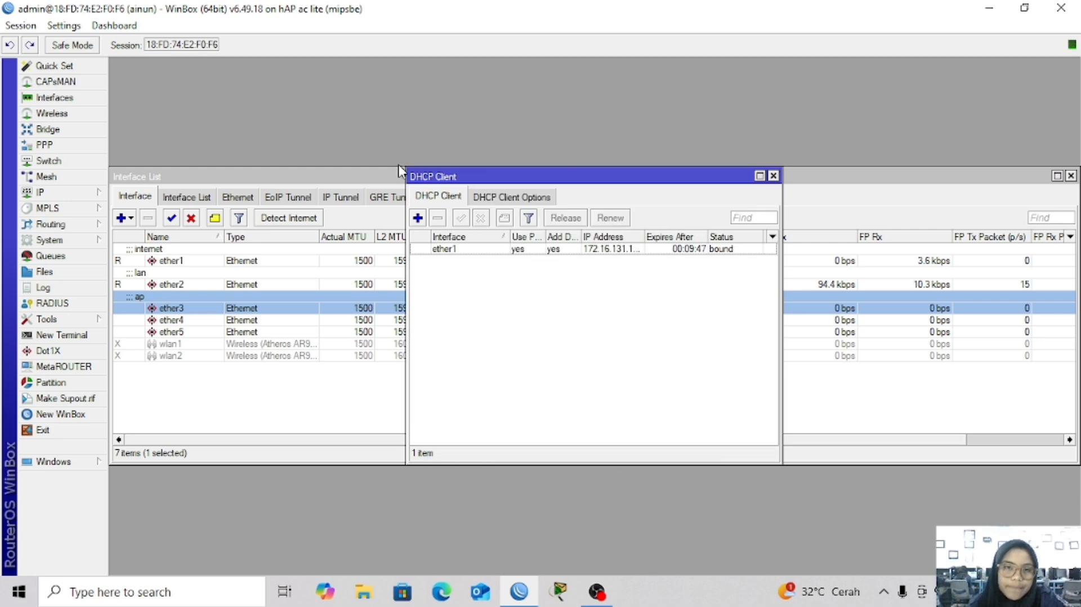
{"action": "left_click", "coordinate": [44, 193]}
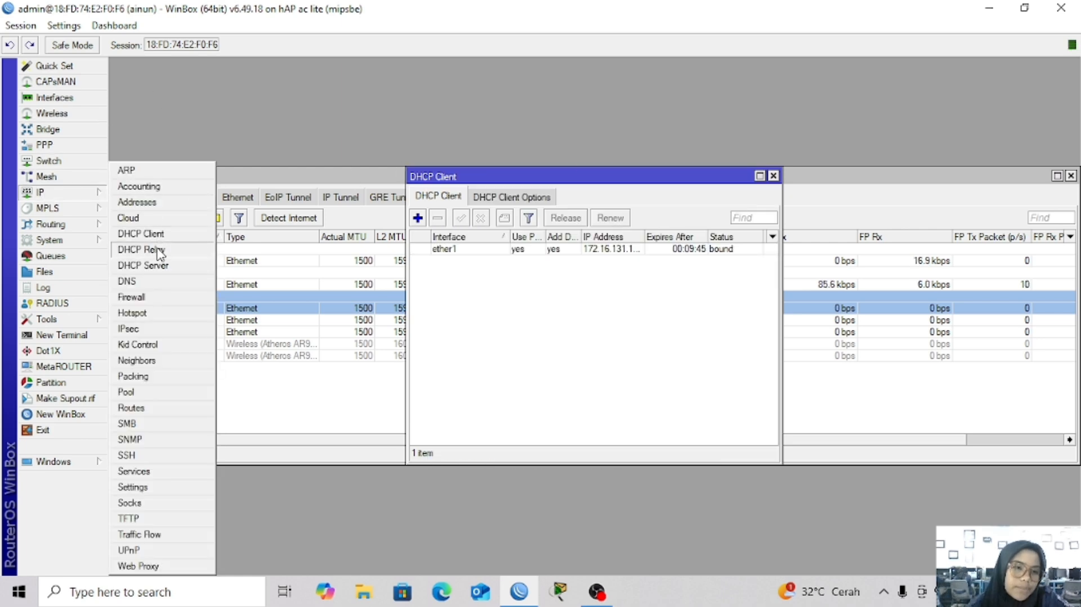
Create a new firewall NAT rule matching traffic leaving through ether1
{"action": "left_click", "coordinate": [159, 297]}
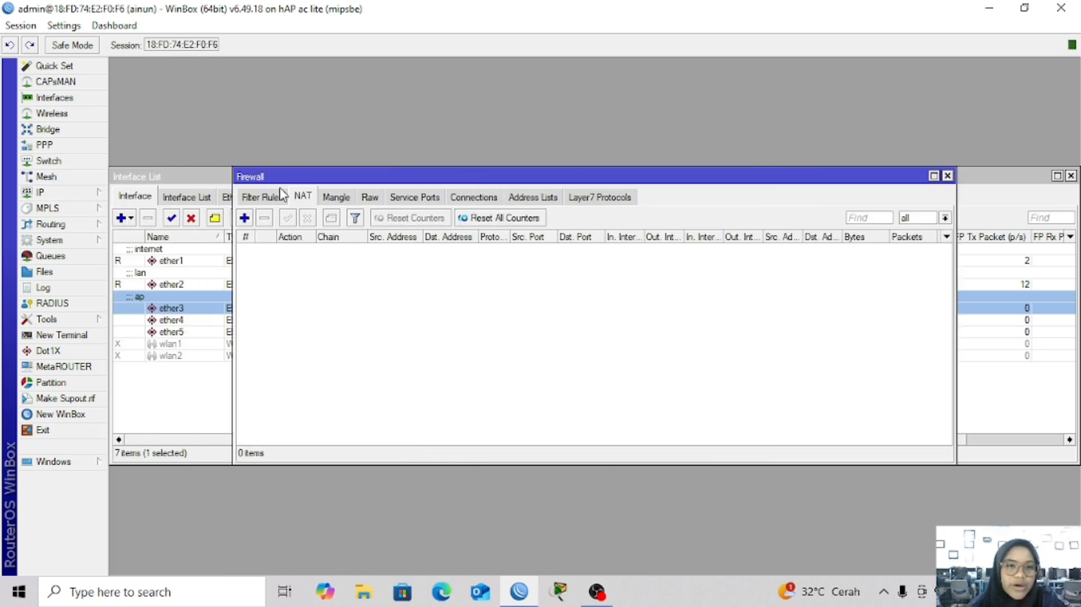
{"action": "left_click", "coordinate": [244, 219]}
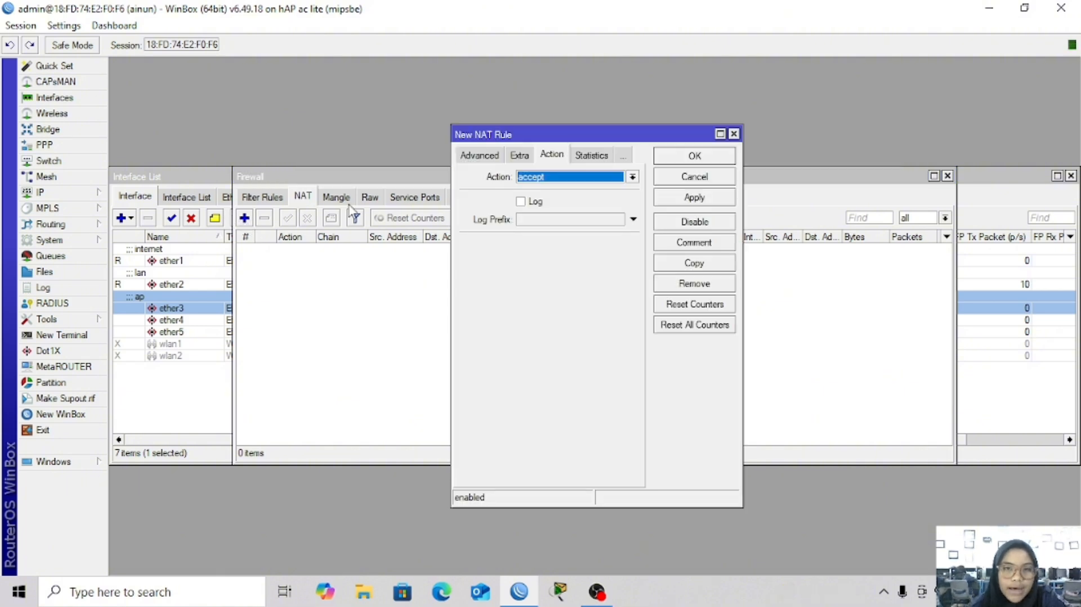
{"action": "left_click", "coordinate": [472, 156]}
{"action": "left_click", "coordinate": [473, 154]}
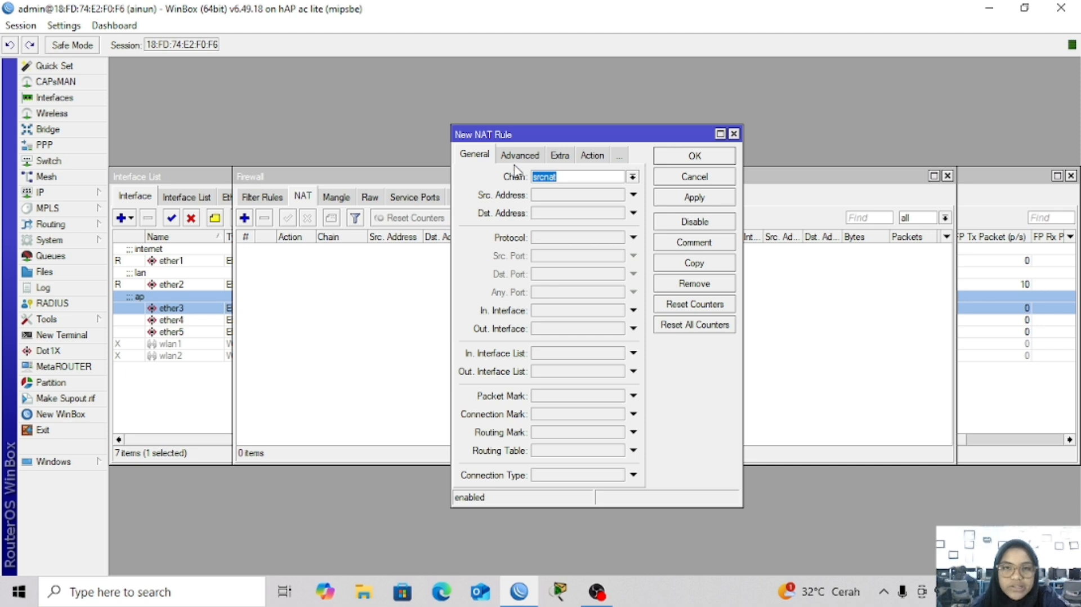
{"action": "left_click", "coordinate": [549, 331]}
{"action": "left_click", "coordinate": [597, 330]}
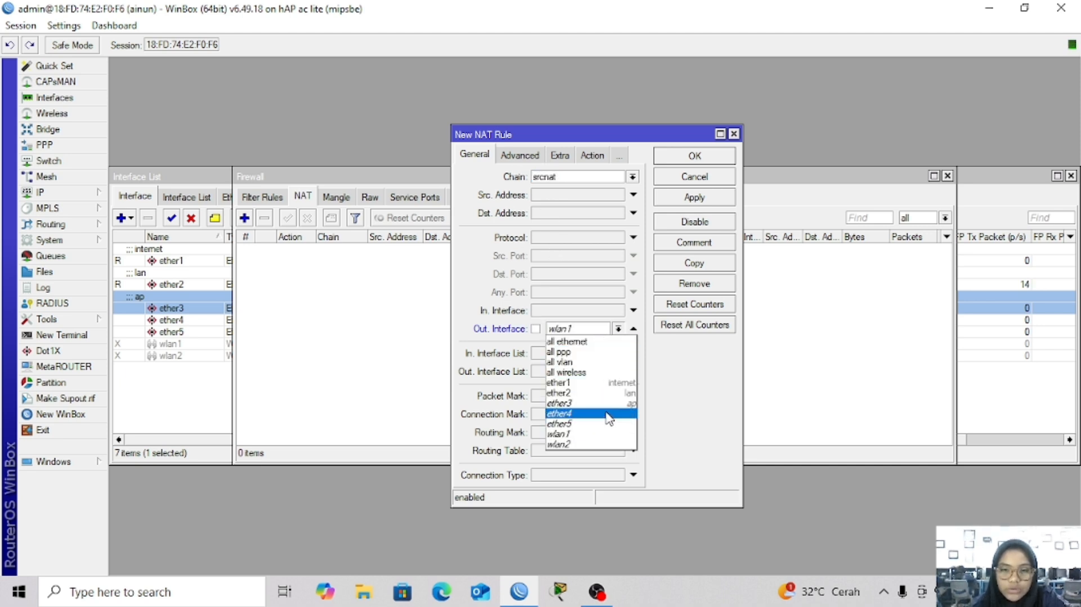
{"action": "left_click", "coordinate": [614, 383]}
Set the NAT rule's action to masquerade, save it, and bring up IP Addresses
{"action": "left_click", "coordinate": [592, 156]}
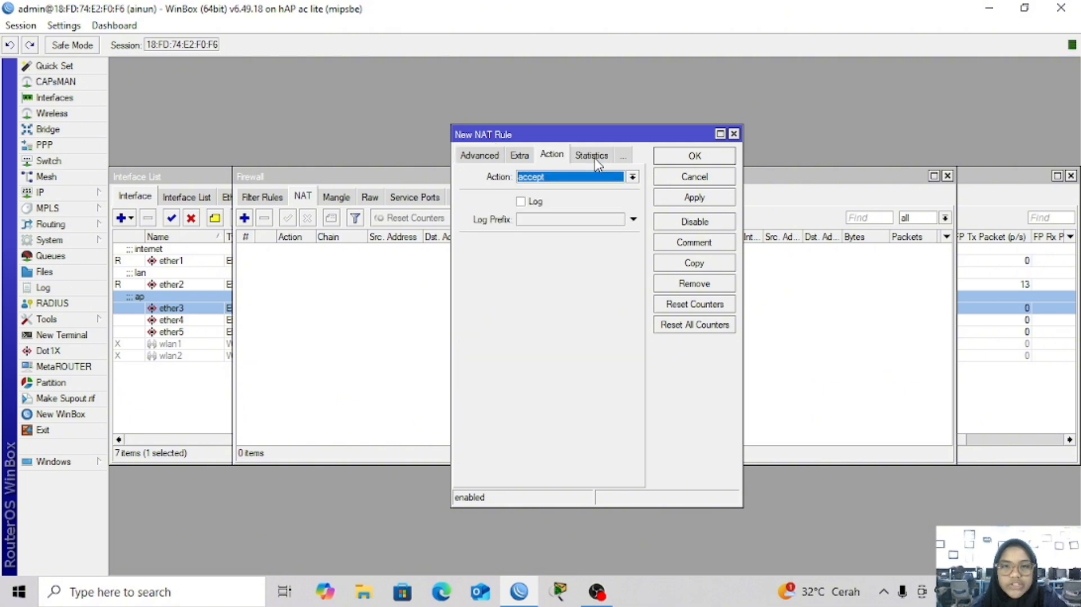
{"action": "left_click", "coordinate": [565, 178]}
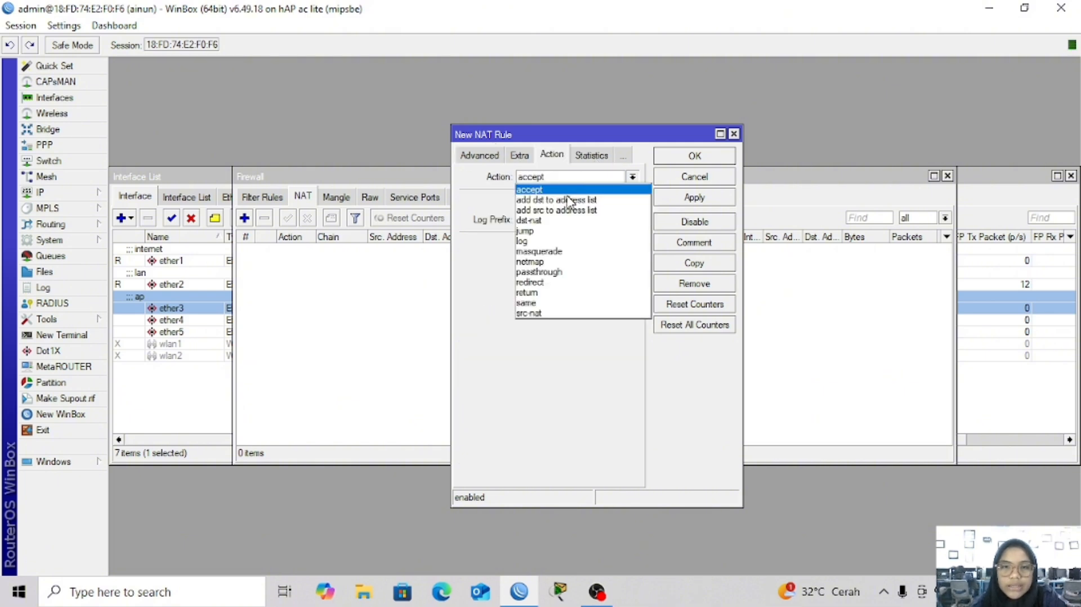
{"action": "left_click", "coordinate": [576, 251]}
{"action": "left_click", "coordinate": [701, 199]}
{"action": "left_click", "coordinate": [695, 161]}
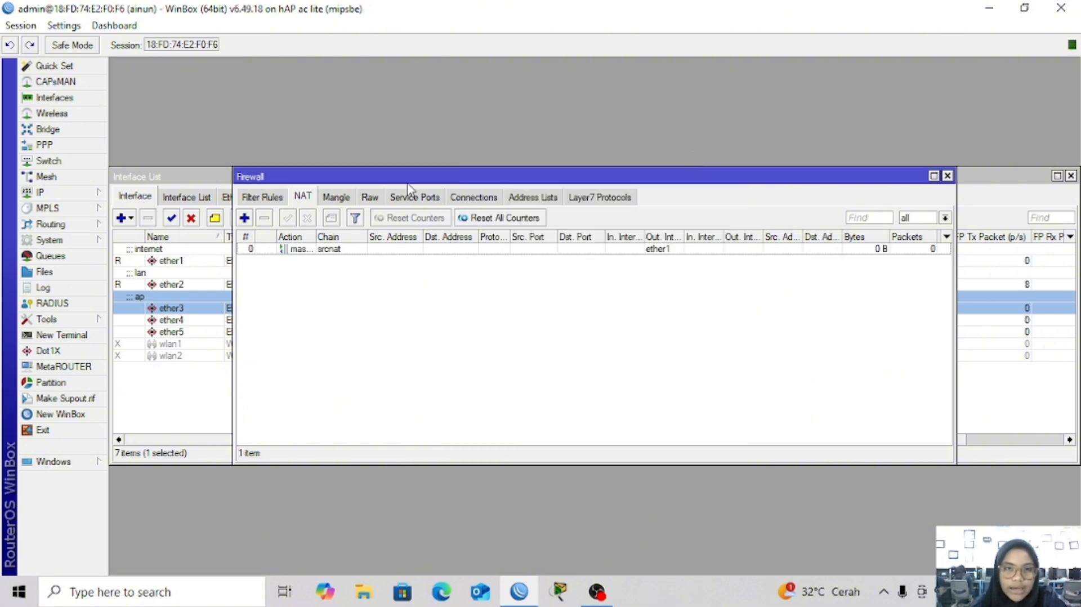
{"action": "left_click", "coordinate": [79, 197]}
{"action": "left_click", "coordinate": [155, 203]}
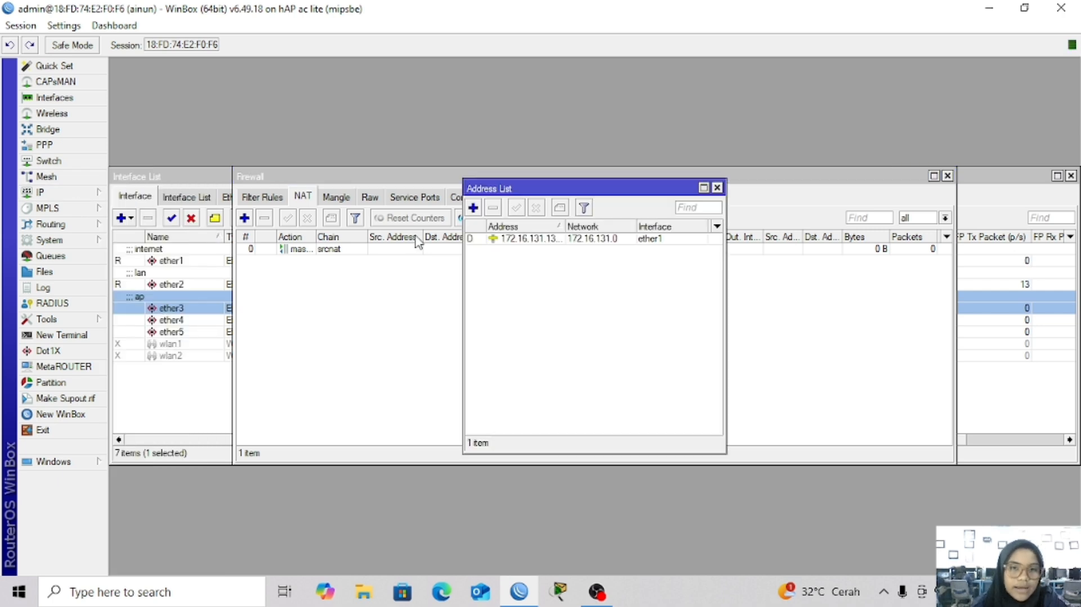
Add the address 192.168.16.1/24 on ether2
{"action": "left_click", "coordinate": [473, 207]}
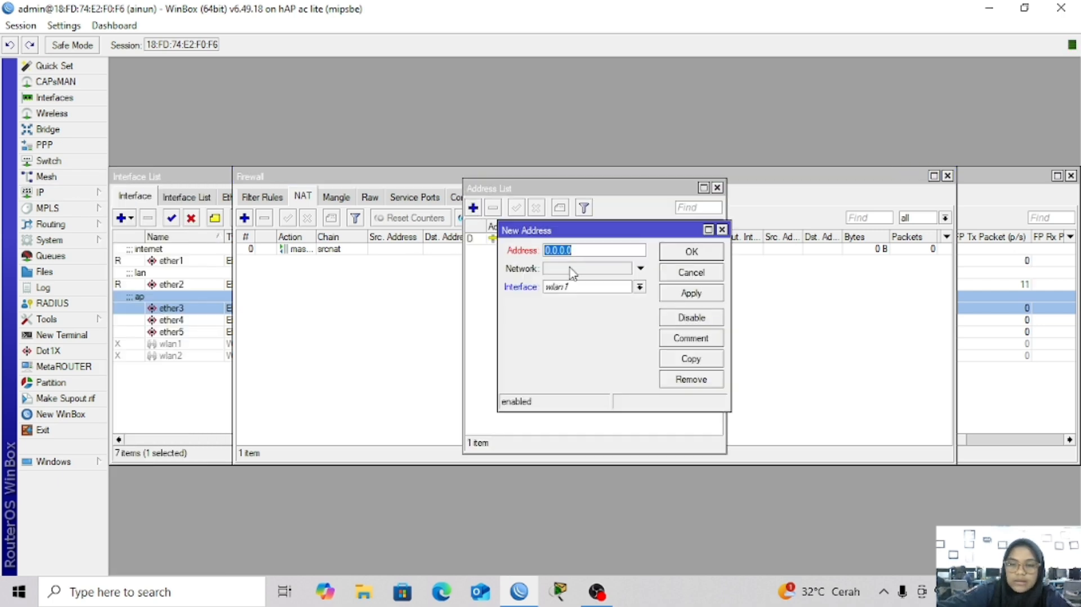
{"action": "key", "text": "BackSpace"}
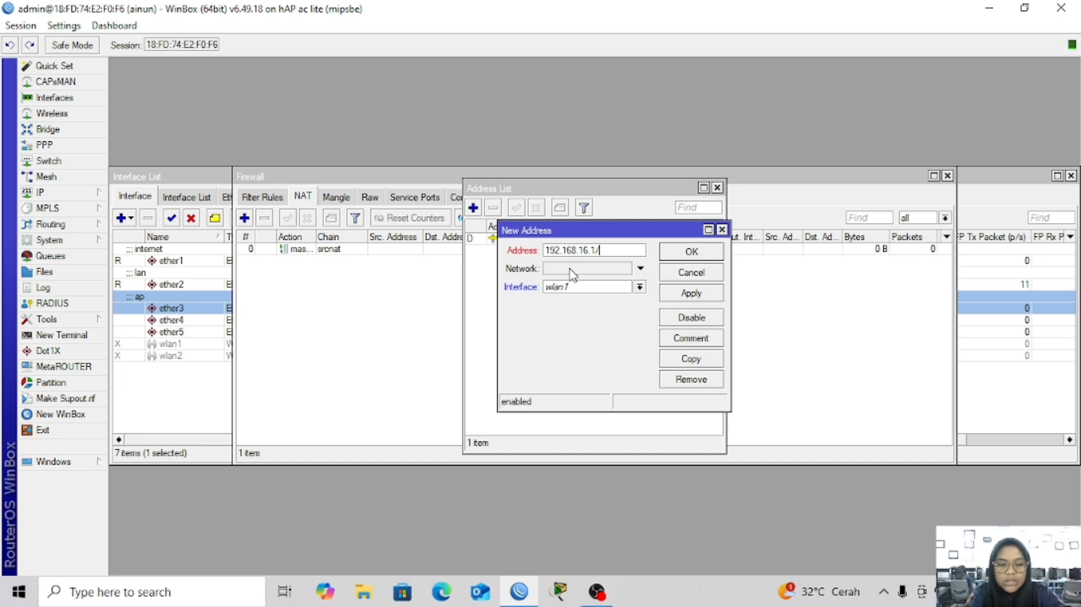
{"action": "type", "text": "192.168.16.1/2222224"}
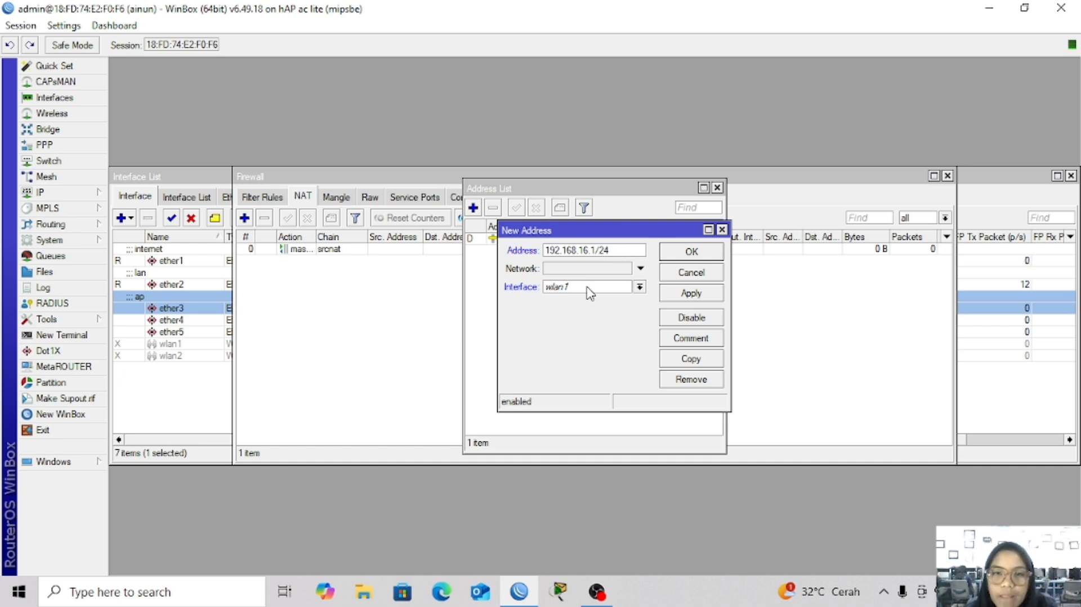
{"action": "left_click", "coordinate": [586, 289]}
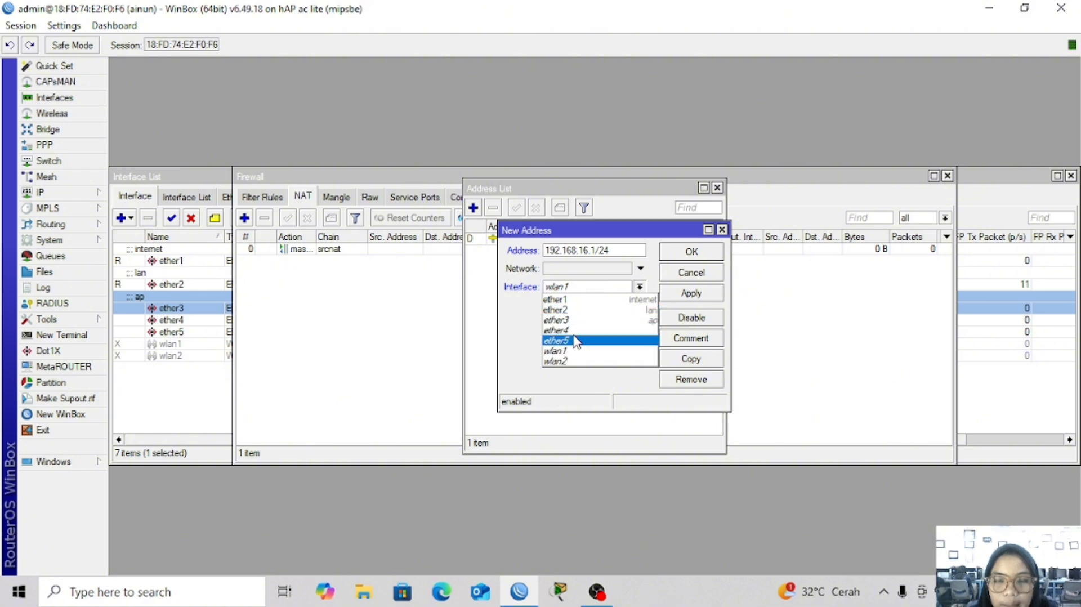
{"action": "left_click", "coordinate": [576, 310]}
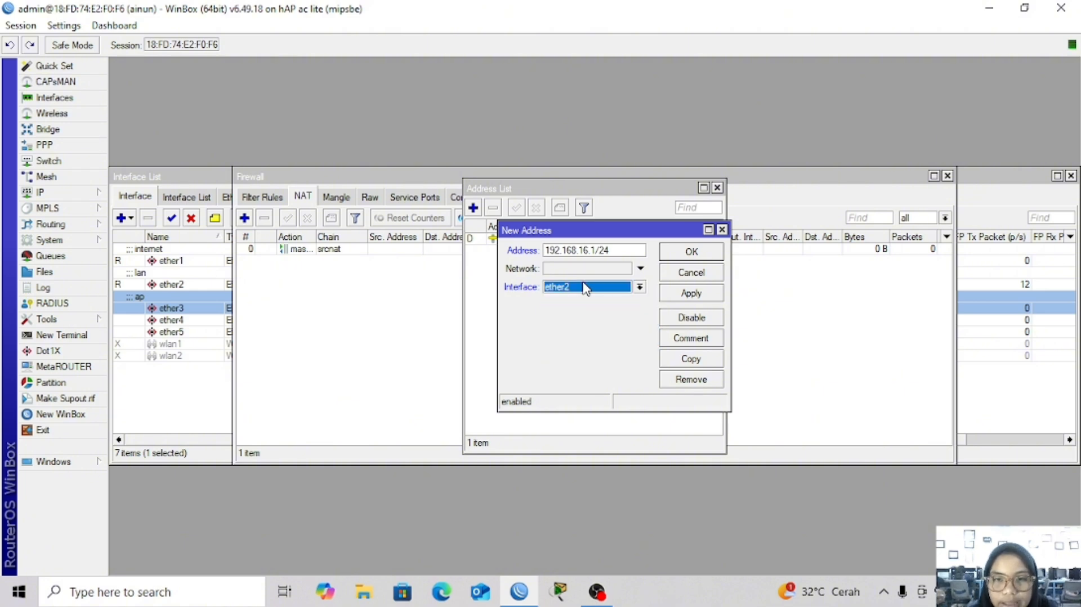
{"action": "left_click", "coordinate": [692, 294]}
{"action": "left_click", "coordinate": [691, 252]}
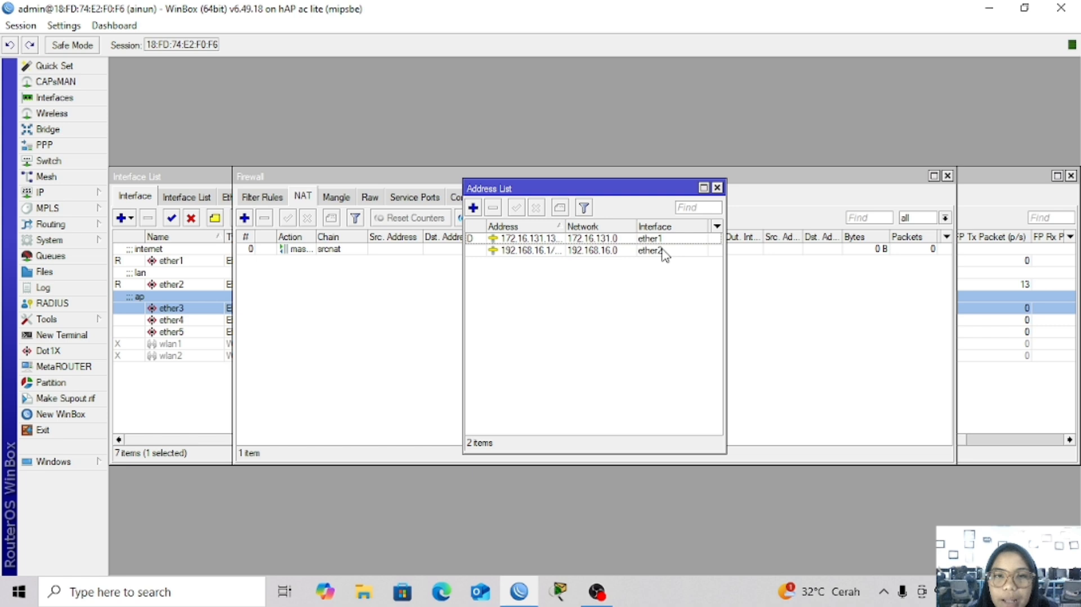
Add the address 192.168.17.1/24 on ether3
{"action": "left_click", "coordinate": [473, 208]}
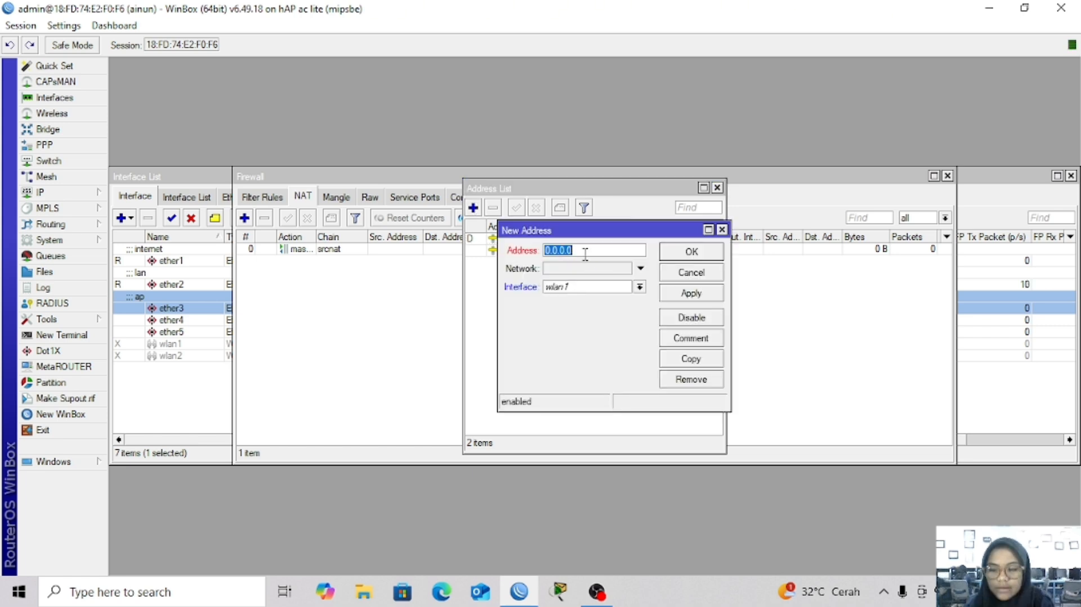
{"action": "key", "text": "BackSpace"}
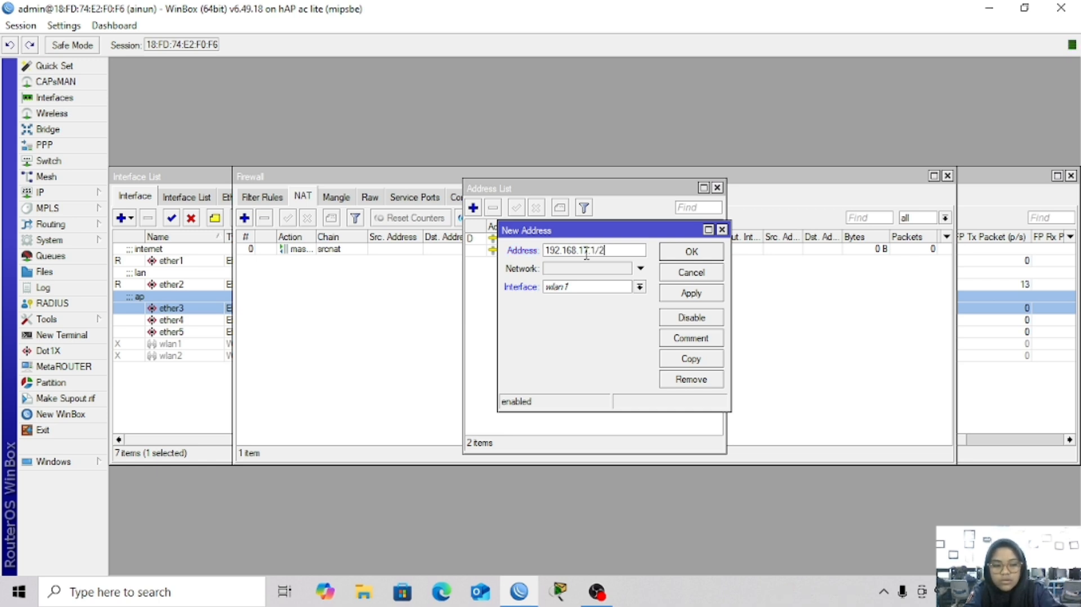
{"action": "type", "text": "4"}
{"action": "left_click", "coordinate": [618, 288]}
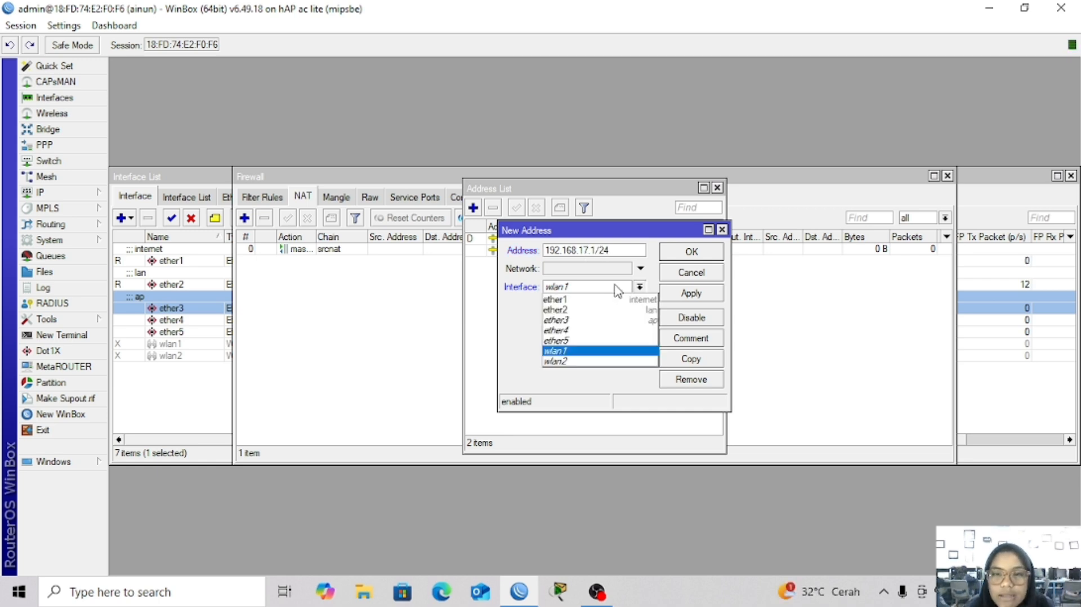
{"action": "left_click", "coordinate": [614, 320]}
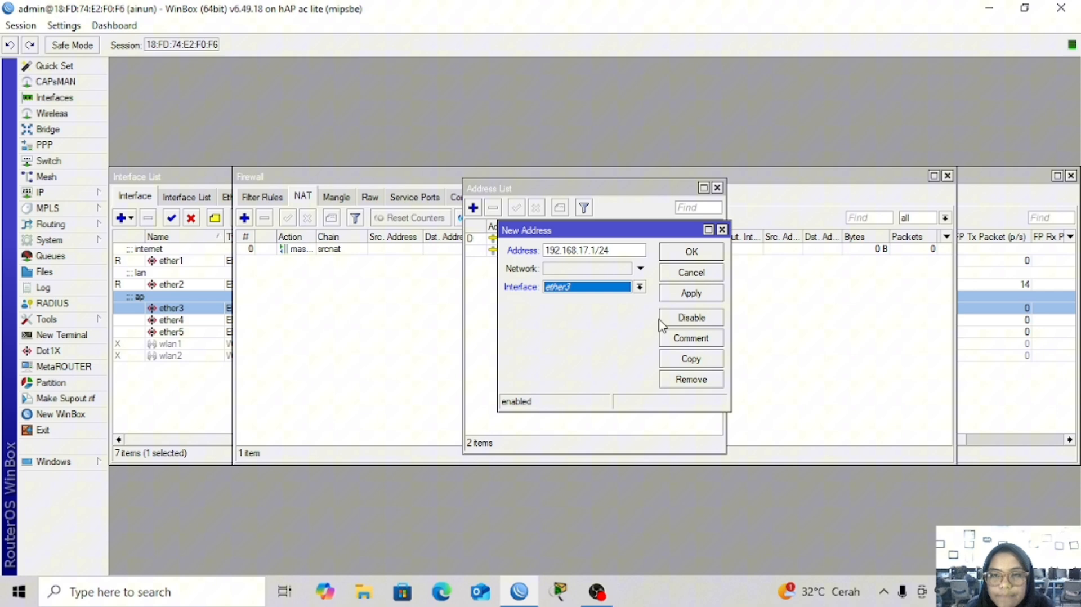
{"action": "left_click", "coordinate": [698, 293]}
{"action": "left_click", "coordinate": [693, 251]}
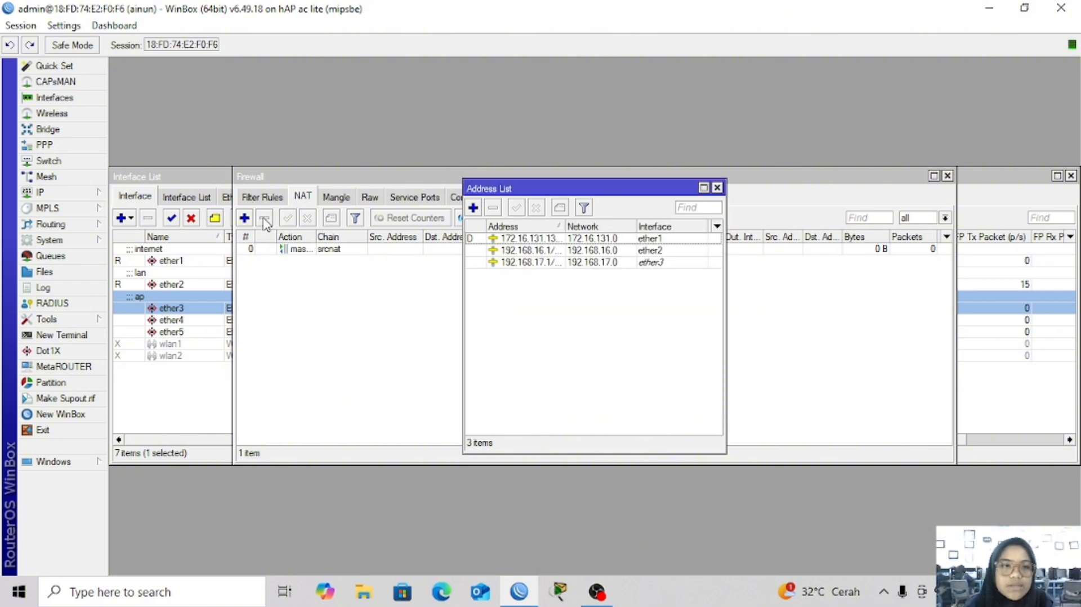
{"action": "left_click", "coordinate": [63, 194]}
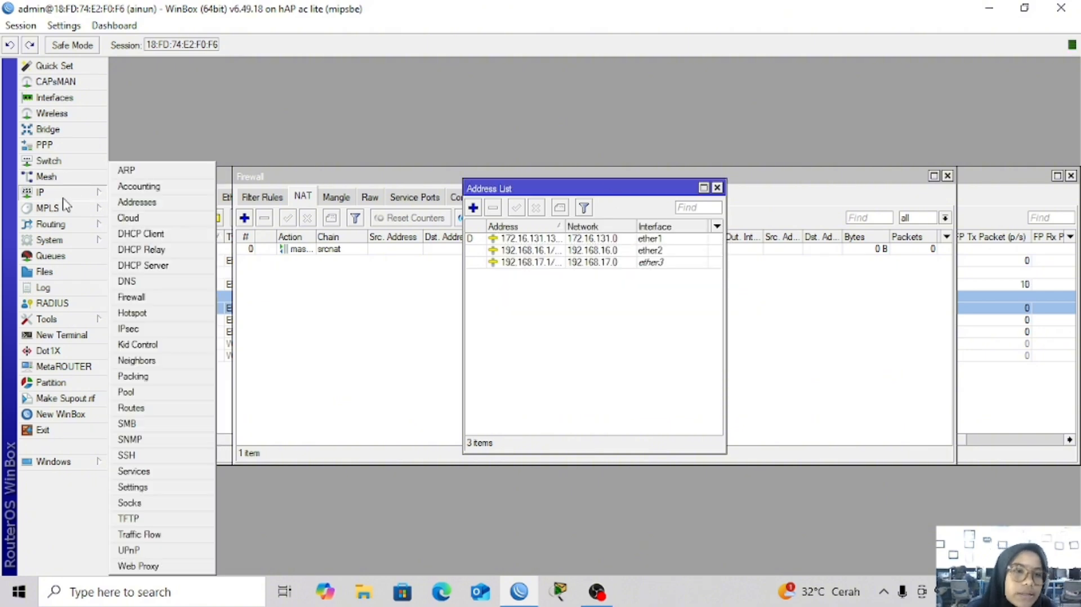
Create DHCP server dhcp1 on ether2 with the DHCP setup wizard's defaults
{"action": "left_click", "coordinate": [158, 269]}
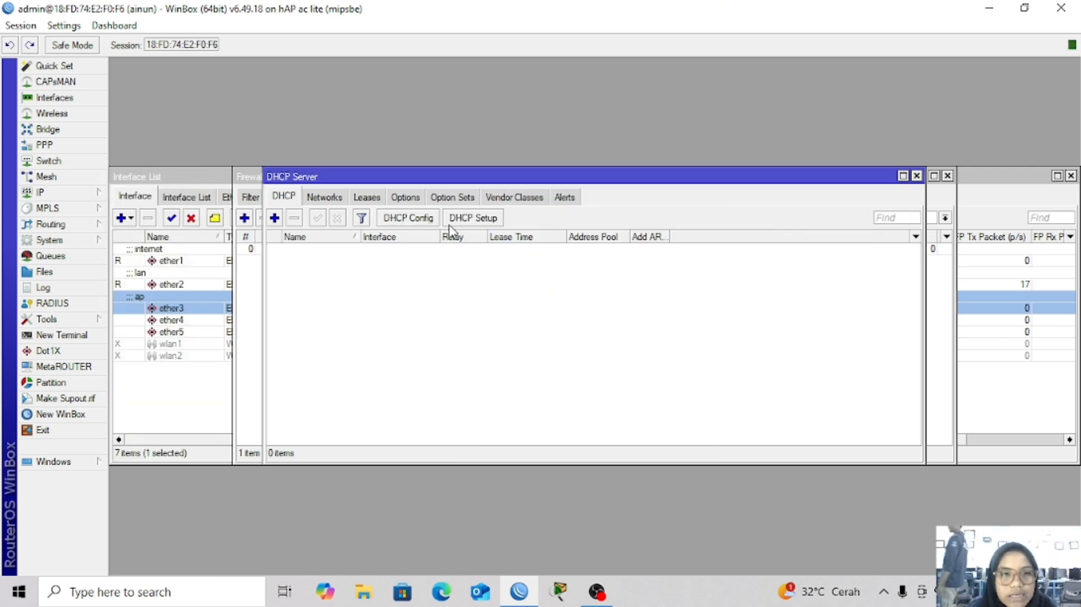
{"action": "left_click", "coordinate": [473, 218]}
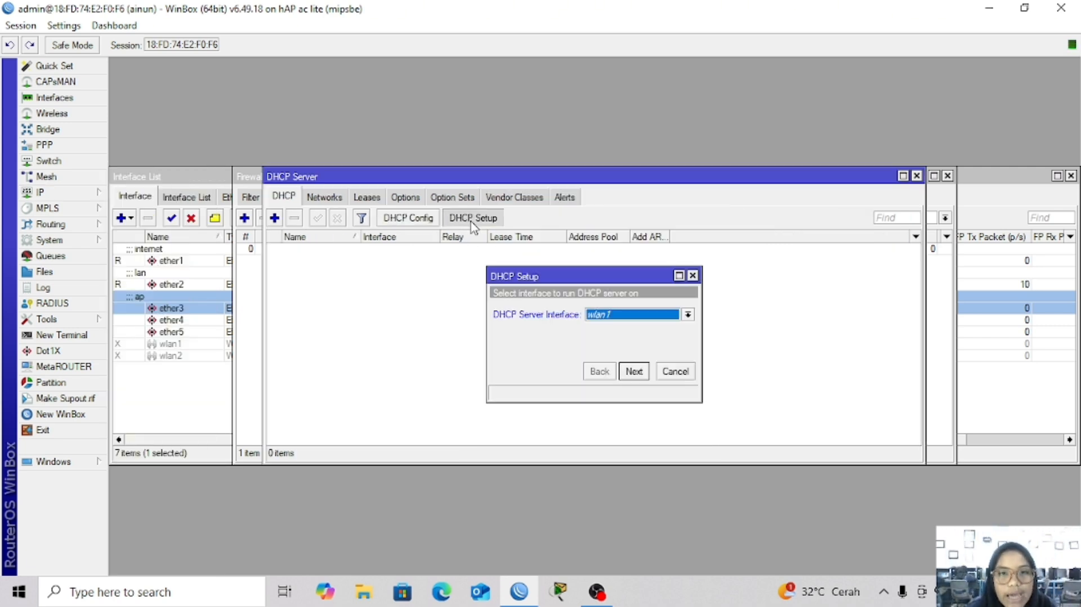
{"action": "left_click", "coordinate": [650, 318]}
{"action": "left_click", "coordinate": [646, 335]}
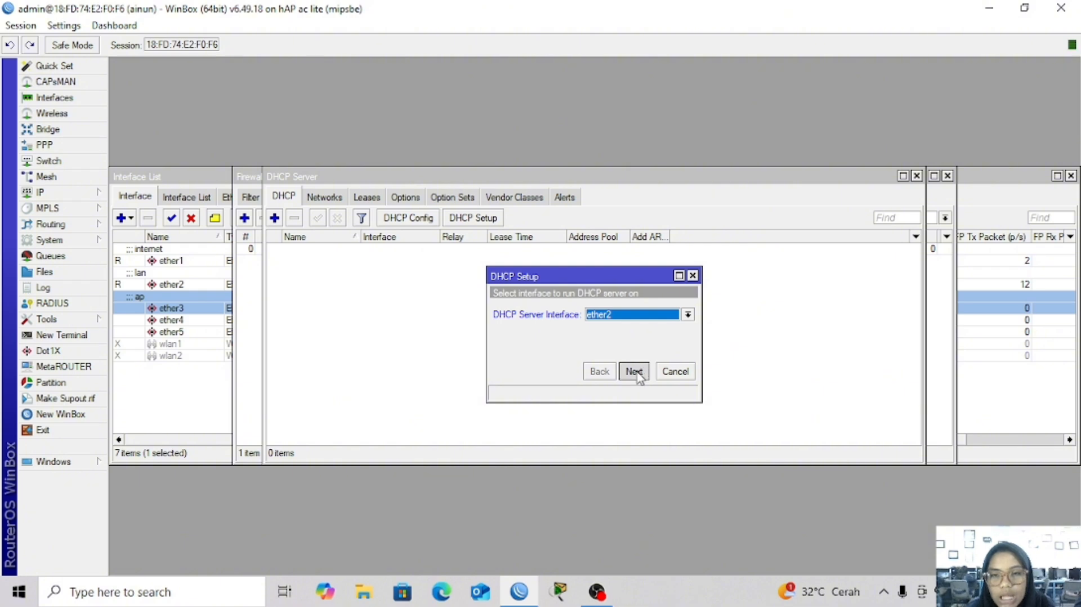
{"action": "left_click", "coordinate": [635, 372]}
{"action": "left_click", "coordinate": [634, 372]}
{"action": "left_click", "coordinate": [634, 372]}
{"action": "left_click", "coordinate": [634, 372]}
{"action": "left_click", "coordinate": [634, 372]}
{"action": "left_click", "coordinate": [634, 371]}
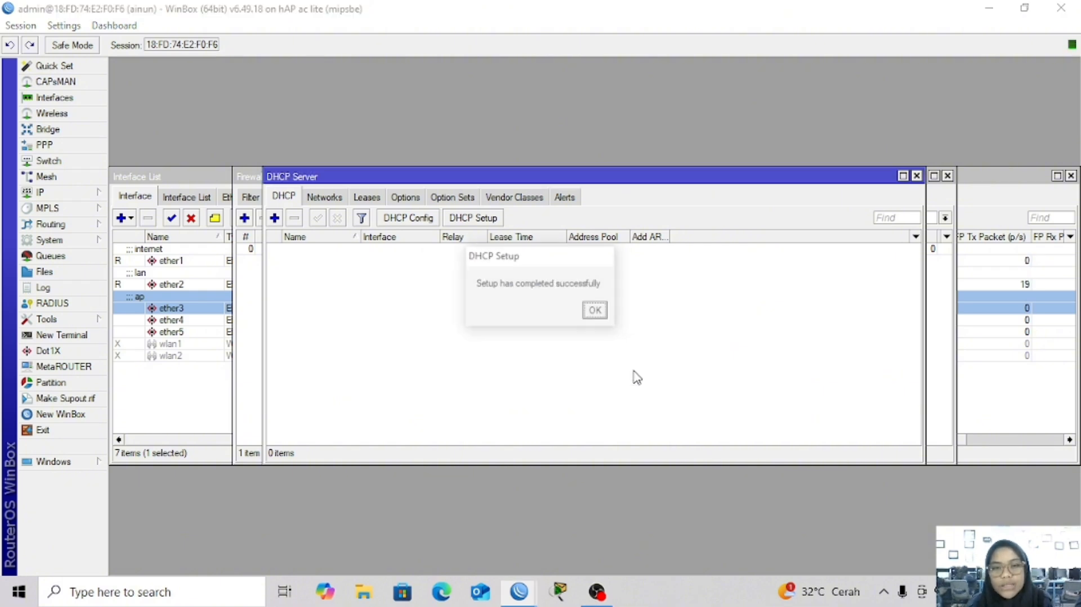
{"action": "left_click", "coordinate": [594, 310]}
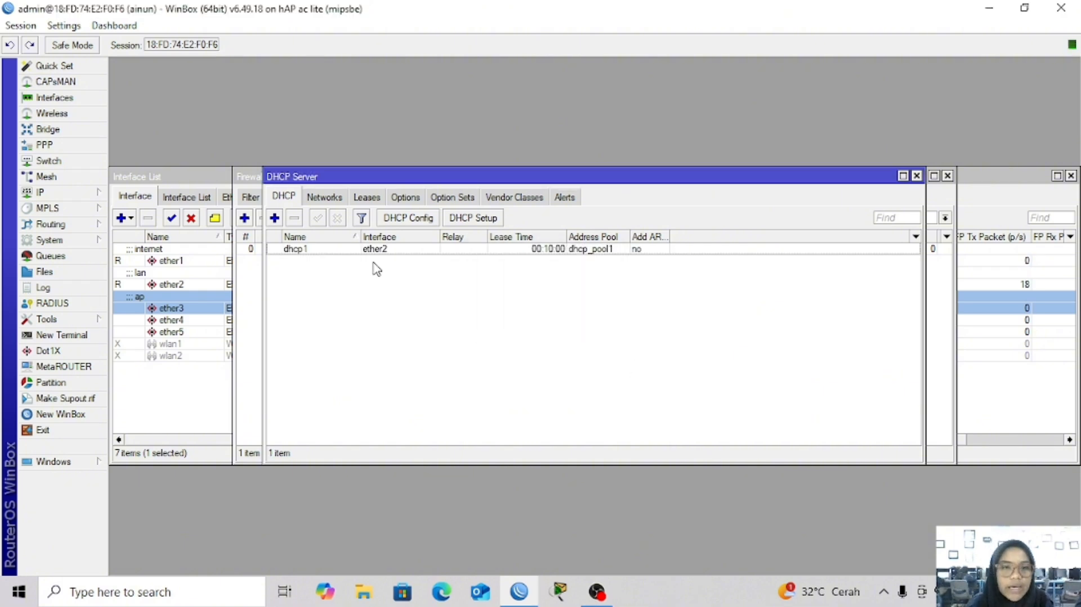
Create a second DHCP server, dhcp2, on ether3 using the wizard's defaults
{"action": "left_click", "coordinate": [474, 218]}
{"action": "left_click", "coordinate": [638, 317]}
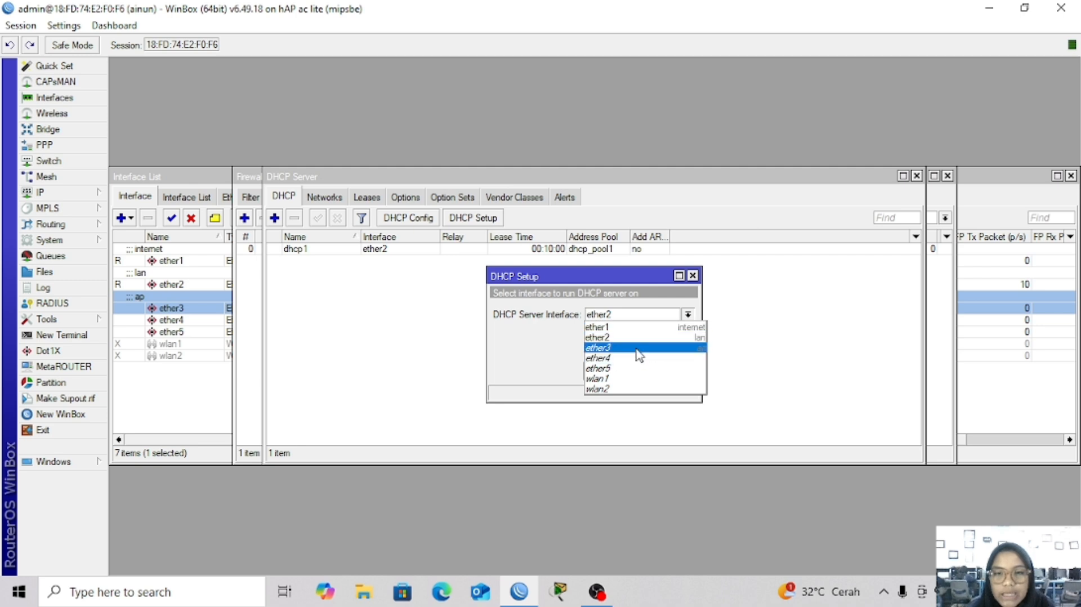
{"action": "left_click", "coordinate": [639, 353]}
{"action": "left_click", "coordinate": [634, 371]}
{"action": "left_click", "coordinate": [634, 372]}
{"action": "left_click", "coordinate": [634, 371]}
{"action": "left_click", "coordinate": [634, 371]}
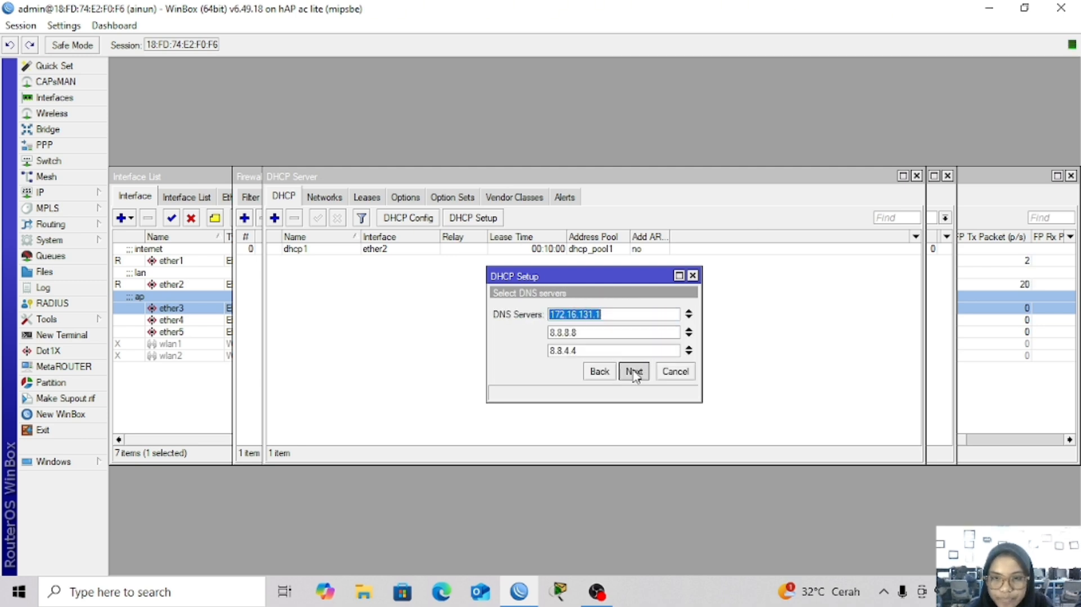
{"action": "left_click", "coordinate": [633, 371]}
{"action": "left_click", "coordinate": [633, 371]}
{"action": "left_click", "coordinate": [596, 312]}
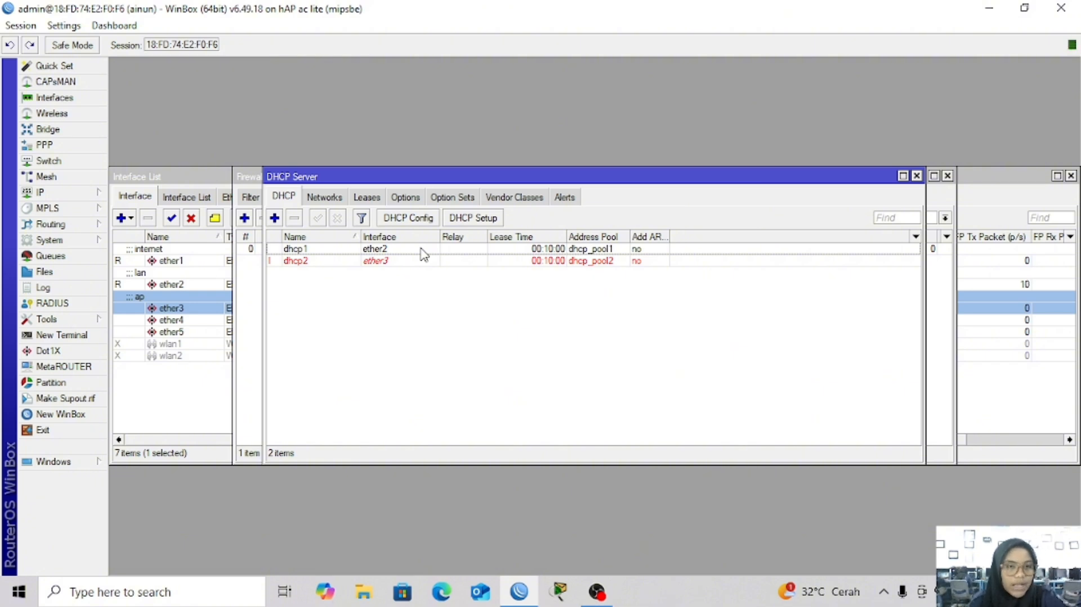
{"action": "left_click", "coordinate": [60, 194]}
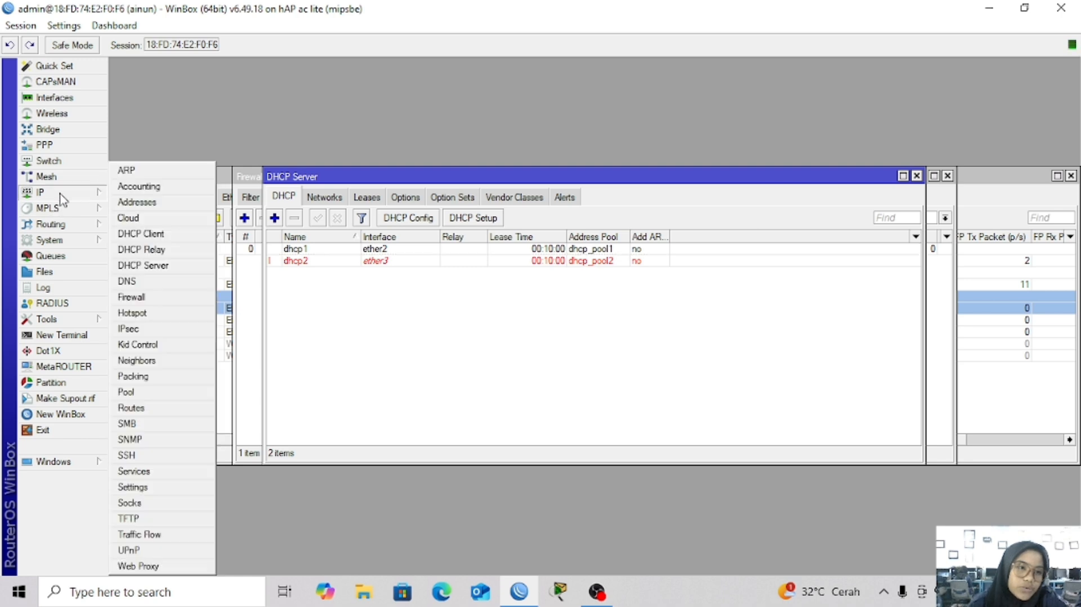
Start Hotspot Setup on ether3, accepting the default local address and address pool
{"action": "left_click", "coordinate": [145, 317]}
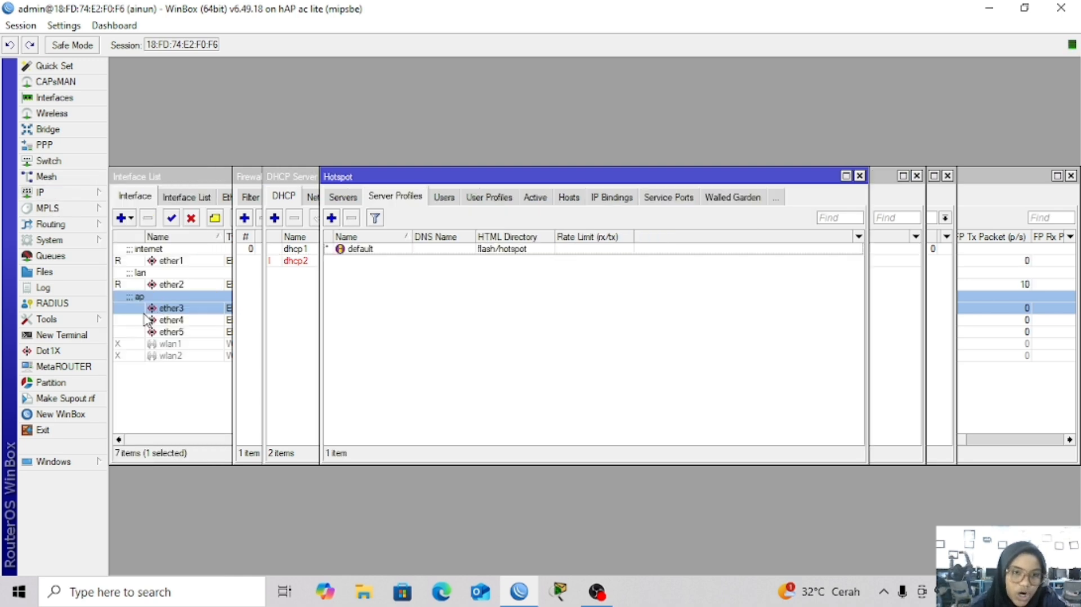
{"action": "left_click", "coordinate": [342, 197]}
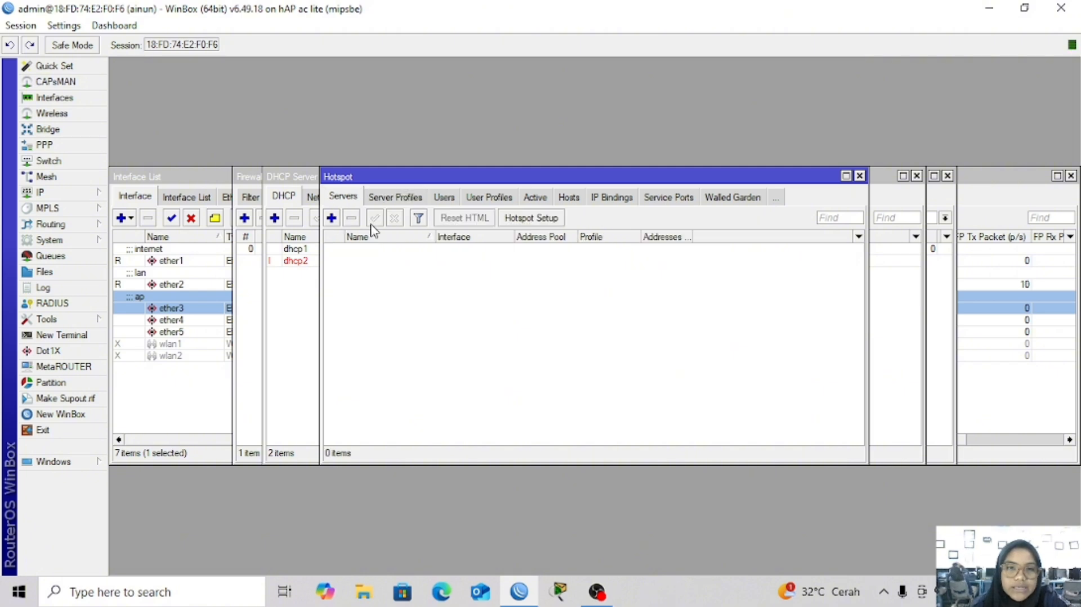
{"action": "left_click", "coordinate": [534, 221]}
{"action": "left_click", "coordinate": [618, 307]}
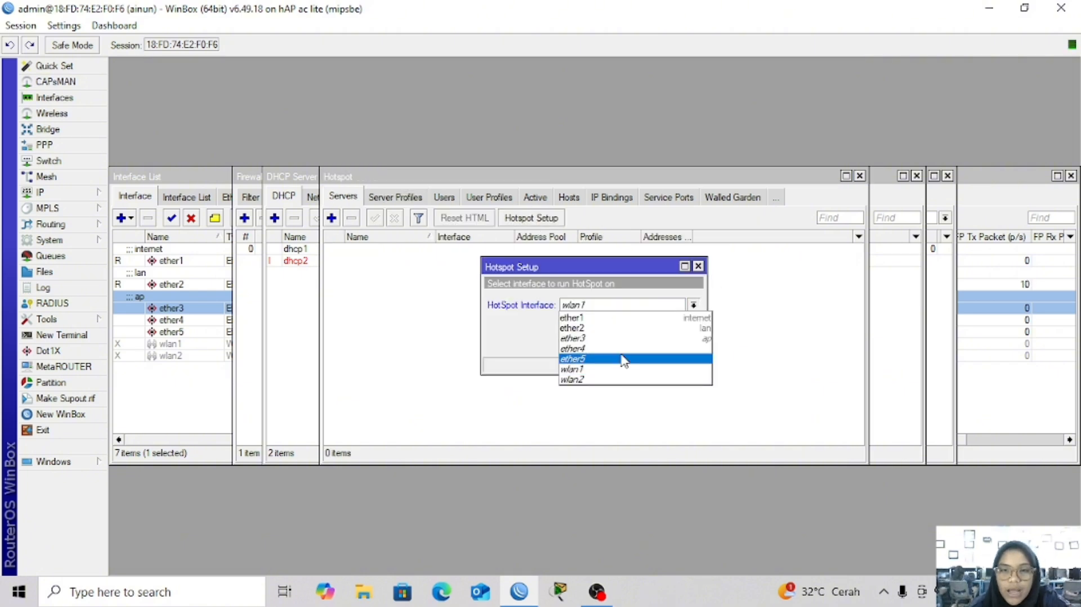
{"action": "left_click", "coordinate": [620, 340]}
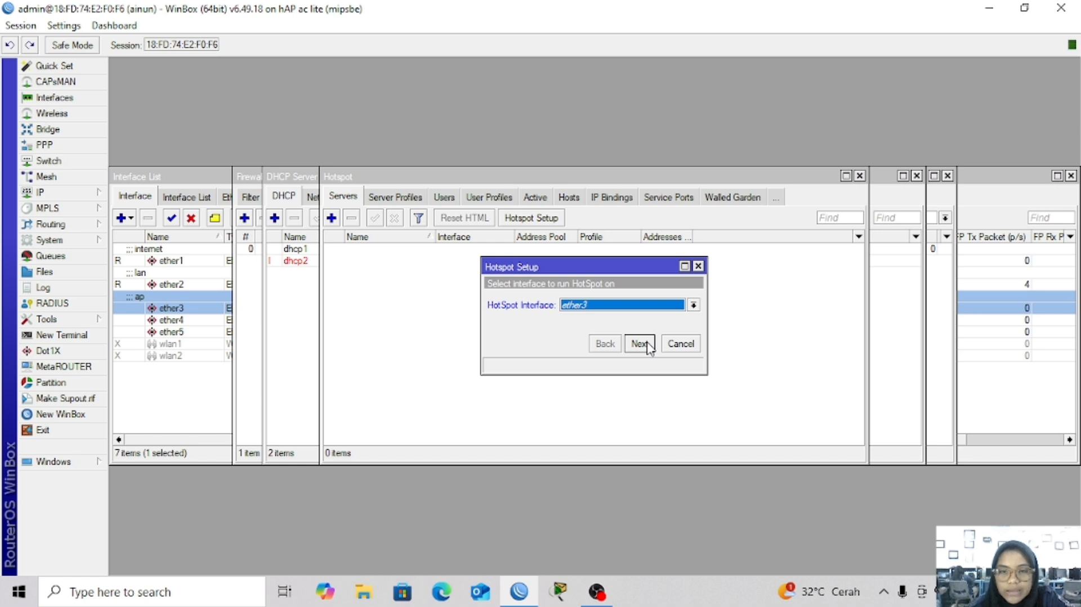
{"action": "left_click", "coordinate": [639, 343]}
{"action": "left_click", "coordinate": [639, 344]}
Finish hotspot setup with no SSL certificate, DNS name ainun.net and a local admin user
{"action": "left_click", "coordinate": [639, 343]}
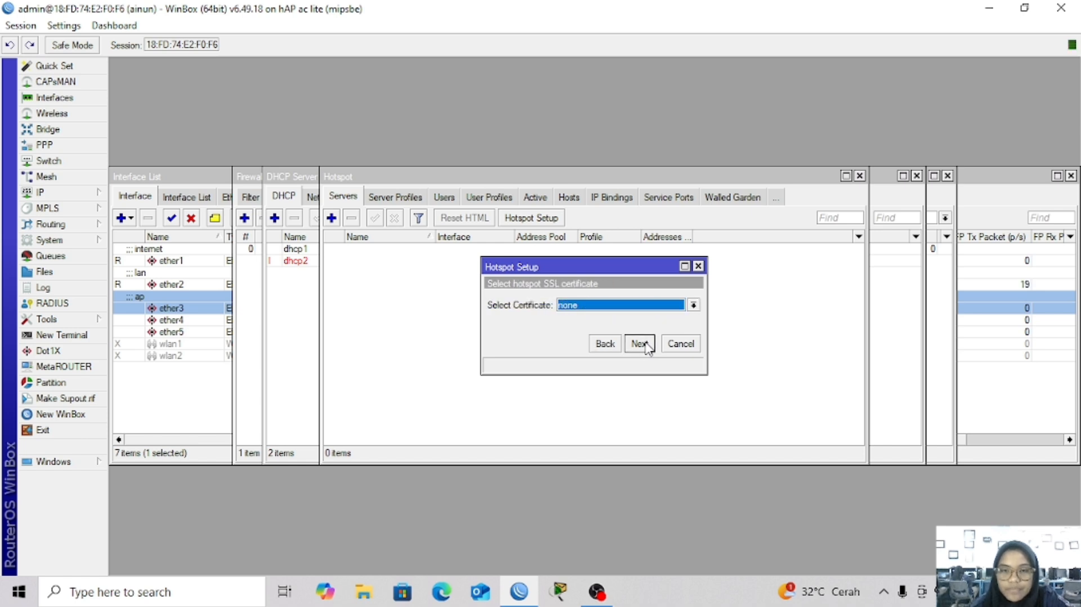
{"action": "left_click", "coordinate": [641, 344]}
{"action": "left_click", "coordinate": [642, 343]}
{"action": "left_click", "coordinate": [642, 344]}
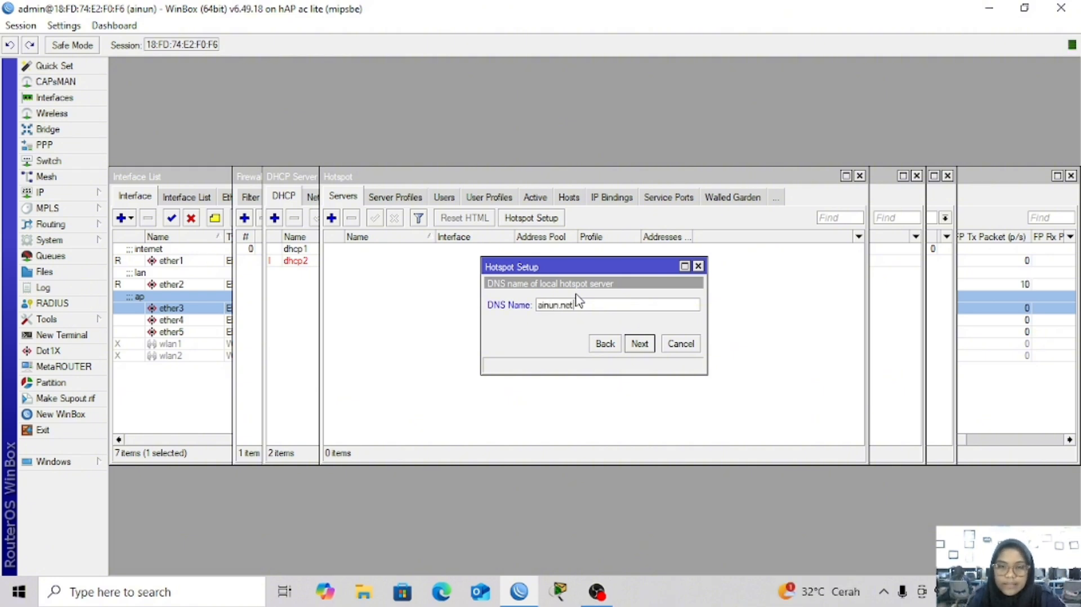
{"action": "left_click", "coordinate": [642, 345]}
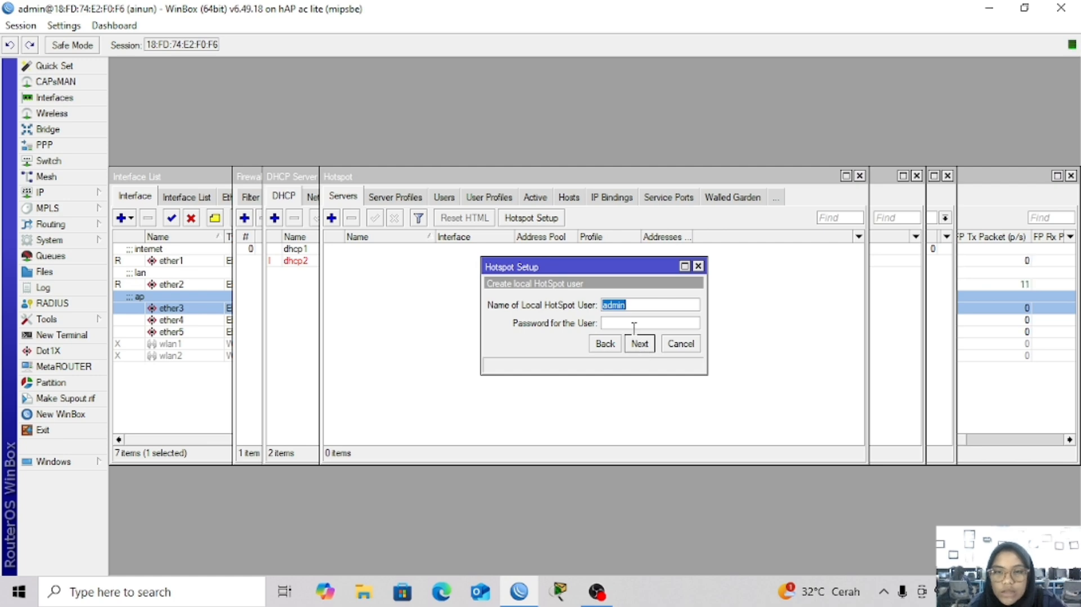
{"action": "left_click", "coordinate": [634, 324]}
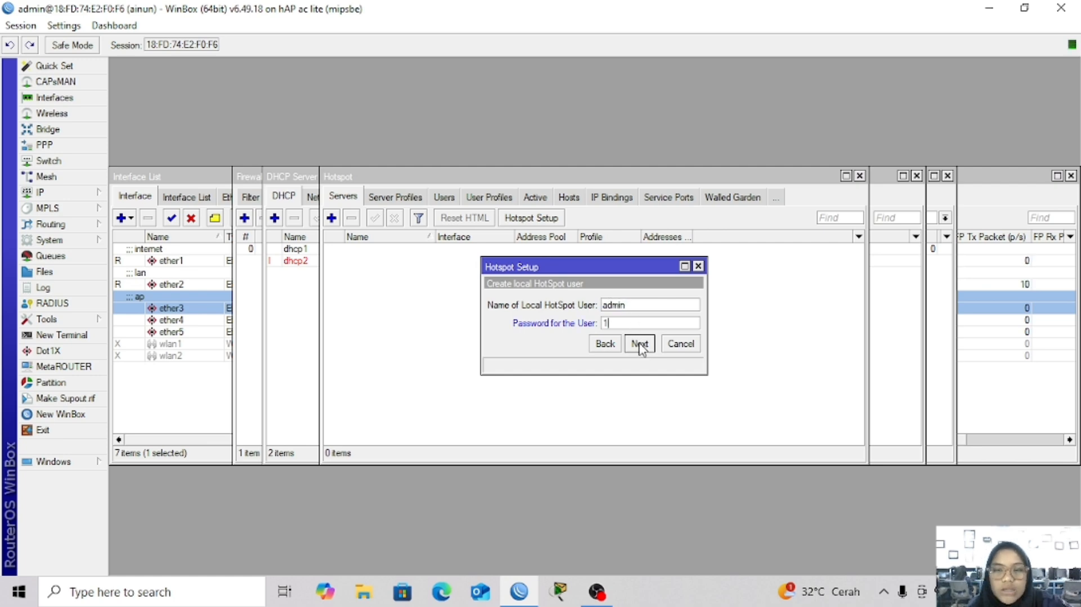
{"action": "left_click", "coordinate": [640, 344]}
Toggle password visibility and review hotspot1's server settings without changes
{"action": "left_click", "coordinate": [595, 313]}
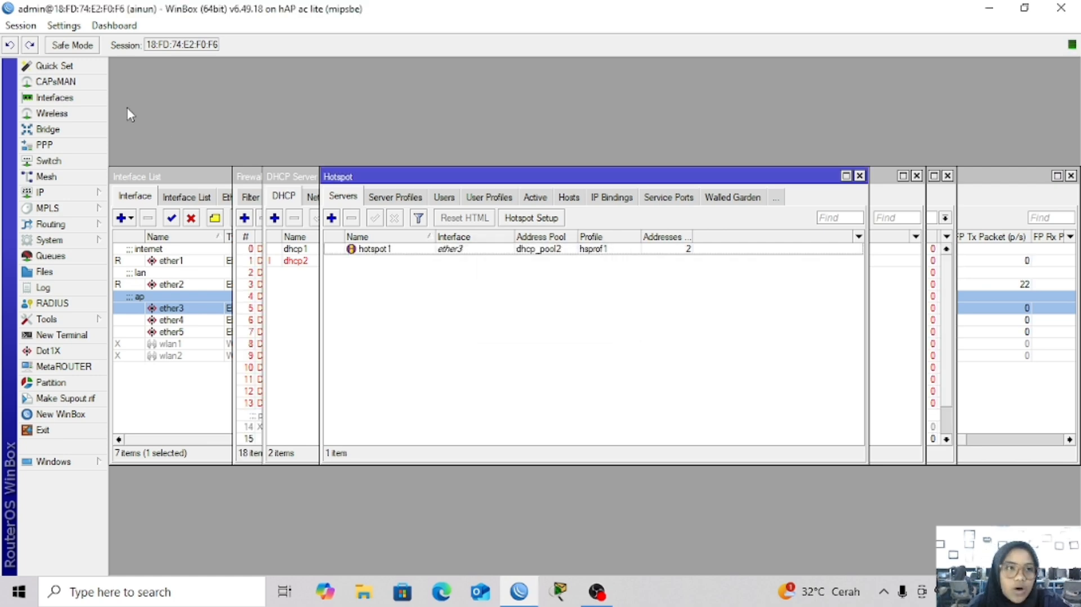
{"action": "left_click", "coordinate": [66, 25]}
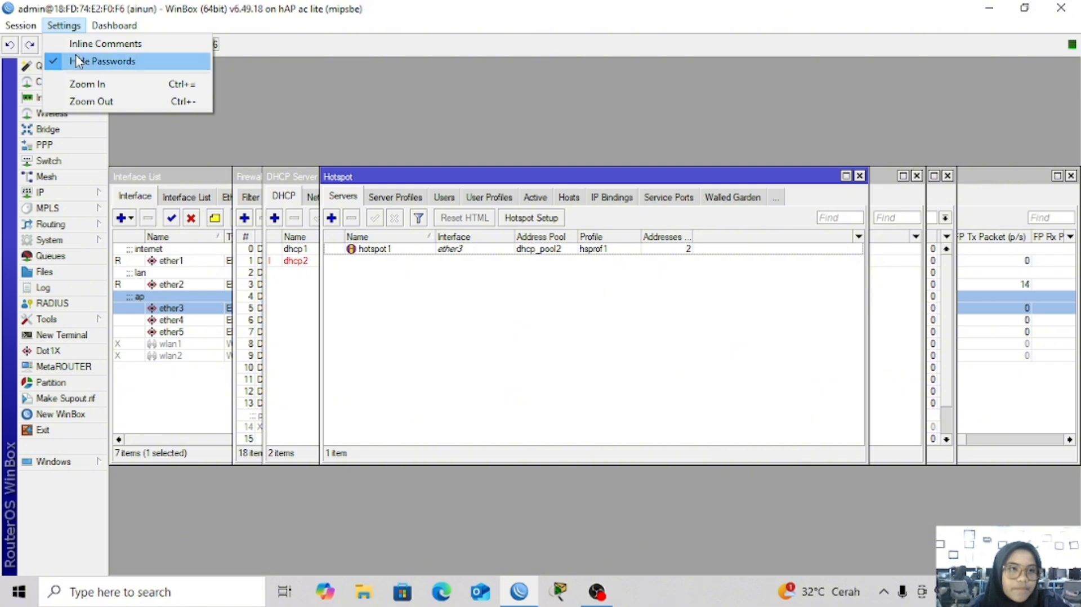
{"action": "left_click", "coordinate": [56, 62]}
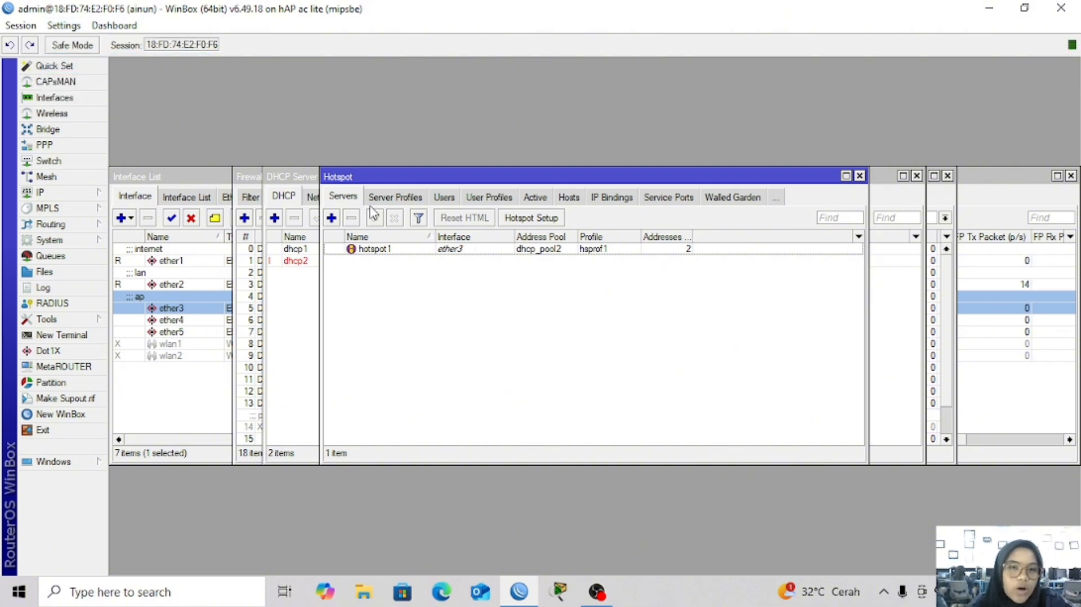
{"action": "double_click", "coordinate": [381, 250]}
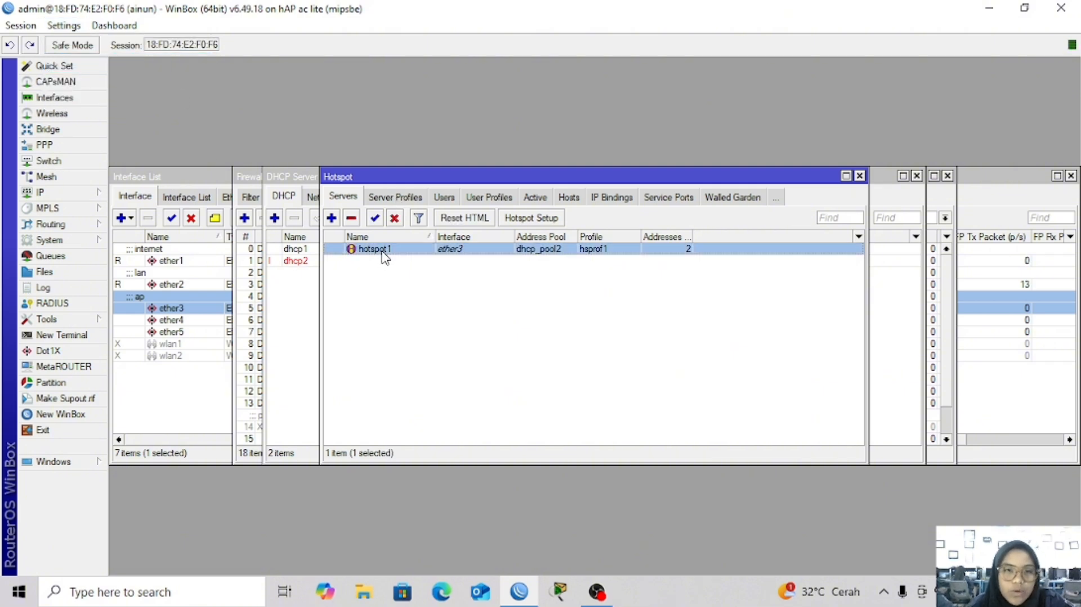
{"action": "left_click", "coordinate": [404, 305]}
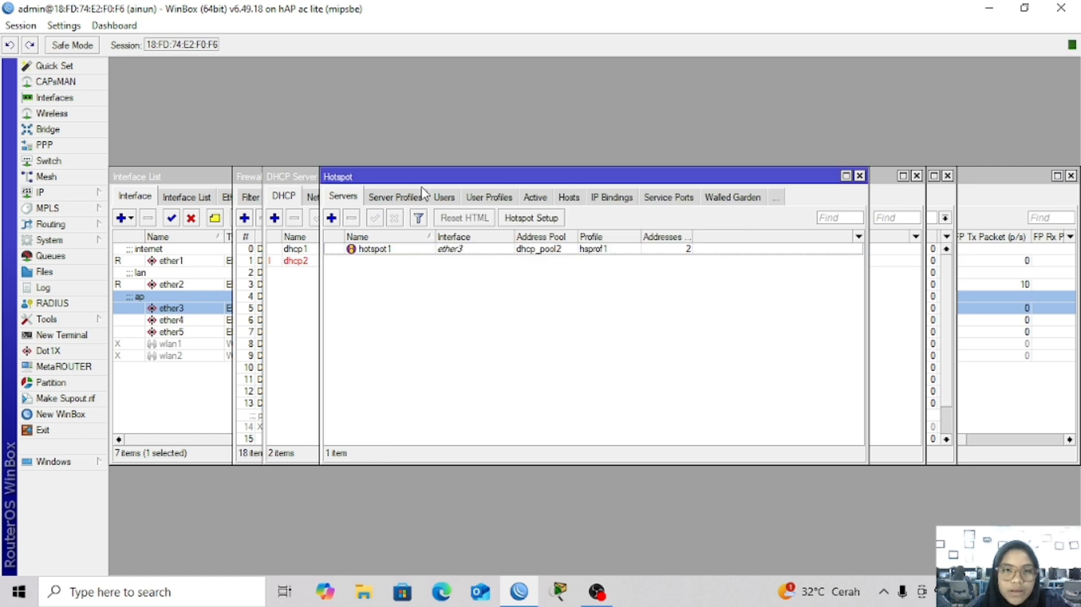
Turn on Use RADIUS in the hsprof1 server profile
{"action": "left_click", "coordinate": [401, 197]}
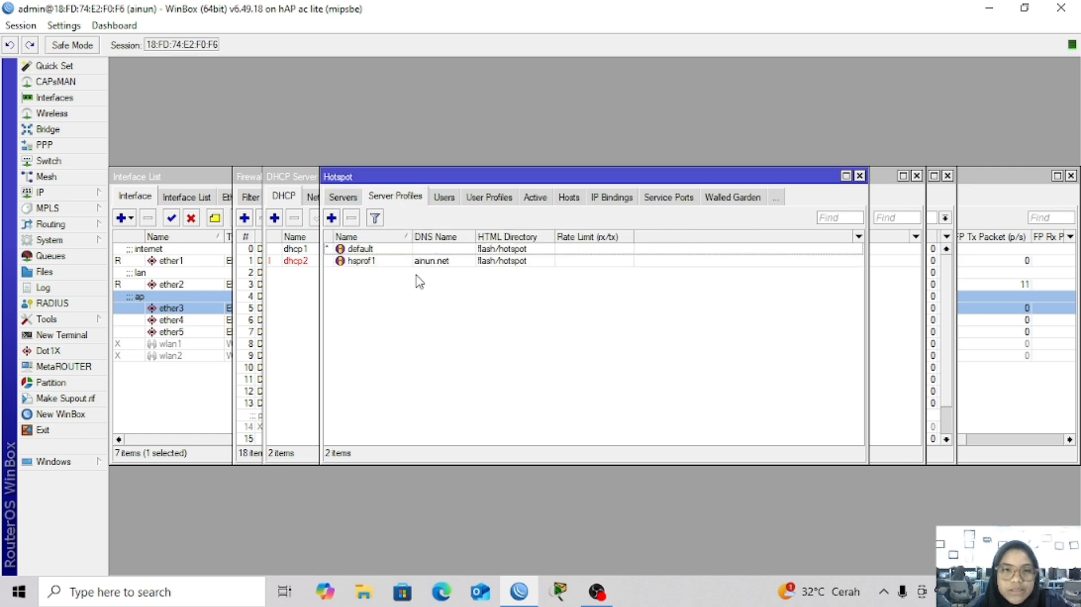
{"action": "double_click", "coordinate": [403, 262]}
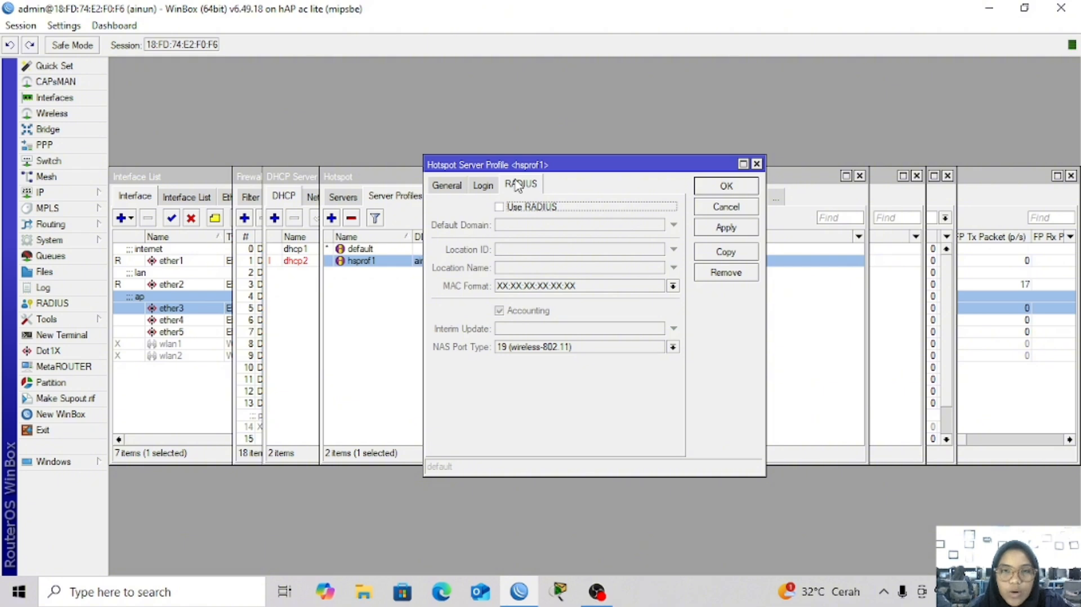
{"action": "left_click", "coordinate": [501, 208]}
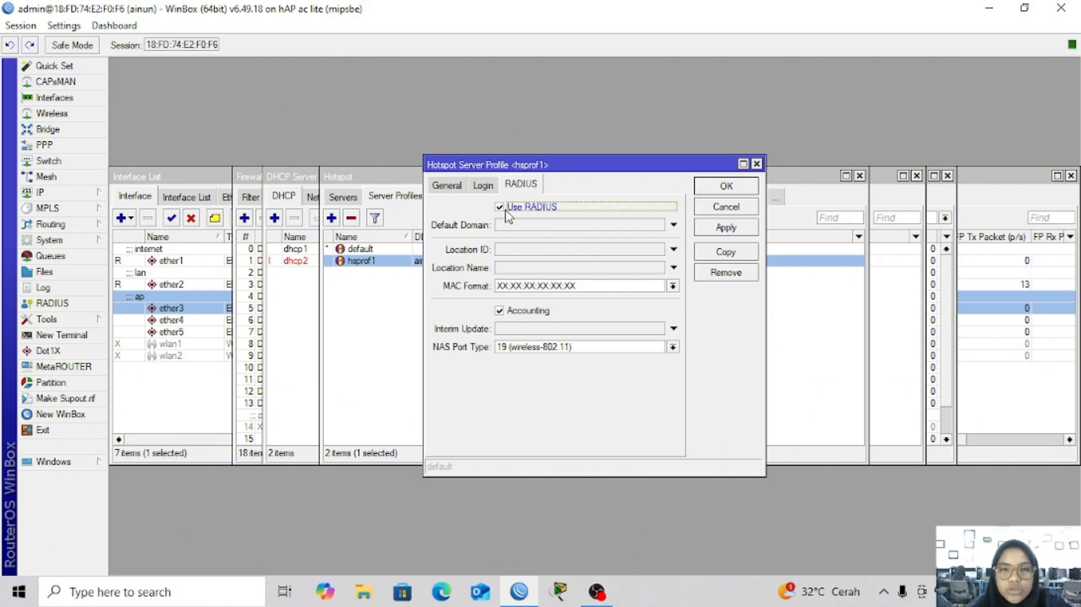
{"action": "left_click", "coordinate": [729, 232]}
{"action": "left_click", "coordinate": [722, 189]}
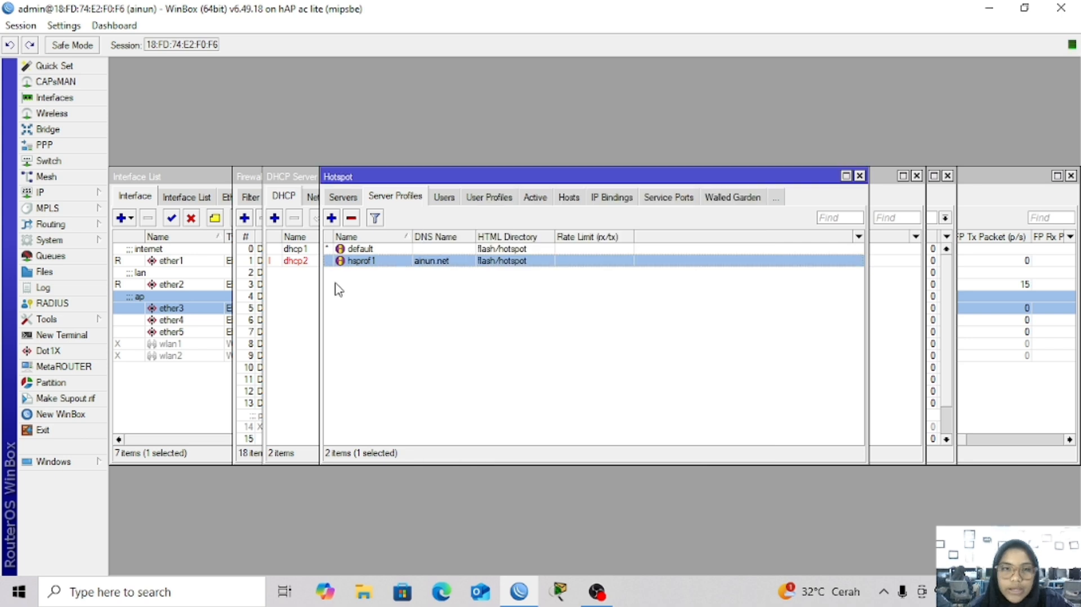
Accept incoming RADIUS requests on port 3799
{"action": "left_click", "coordinate": [68, 304]}
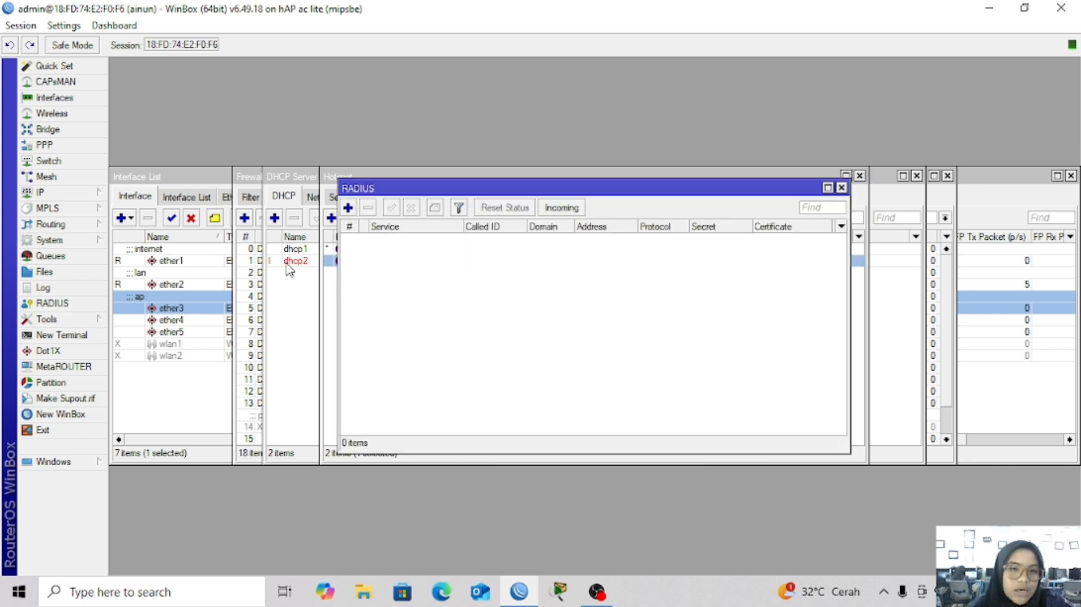
{"action": "left_click", "coordinate": [559, 209]}
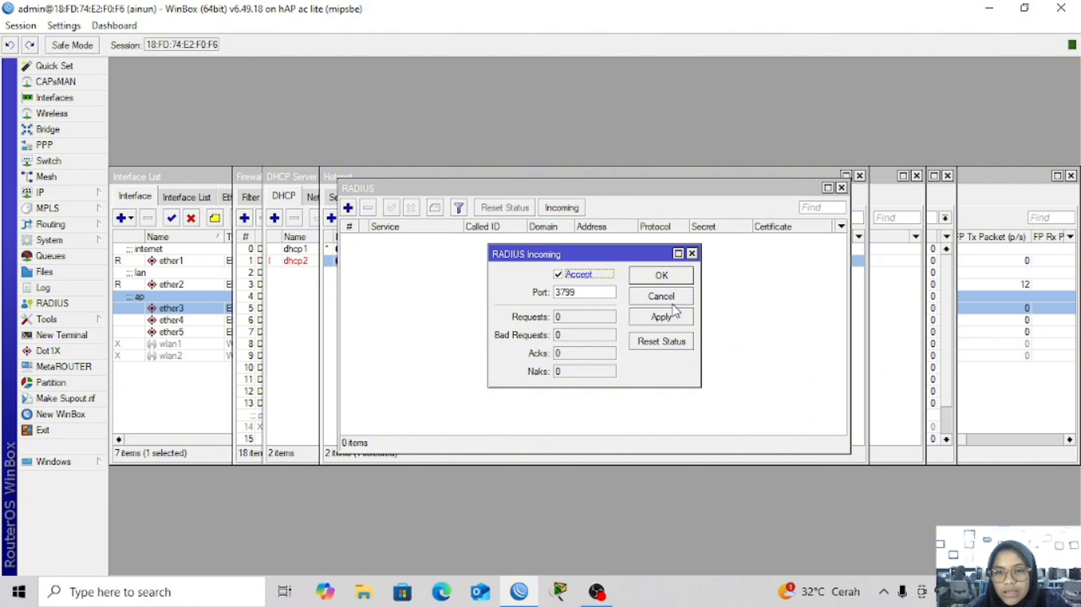
{"action": "left_click", "coordinate": [686, 318]}
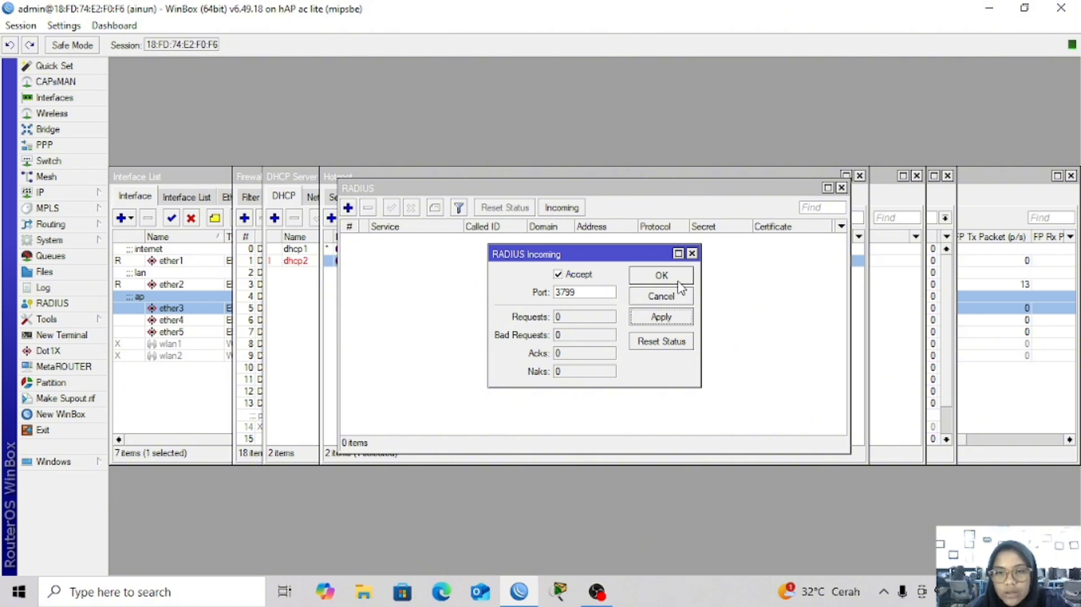
{"action": "left_click", "coordinate": [676, 276]}
Add a RADIUS server entry for hotspot and login services with the address cleared
{"action": "left_click", "coordinate": [348, 208]}
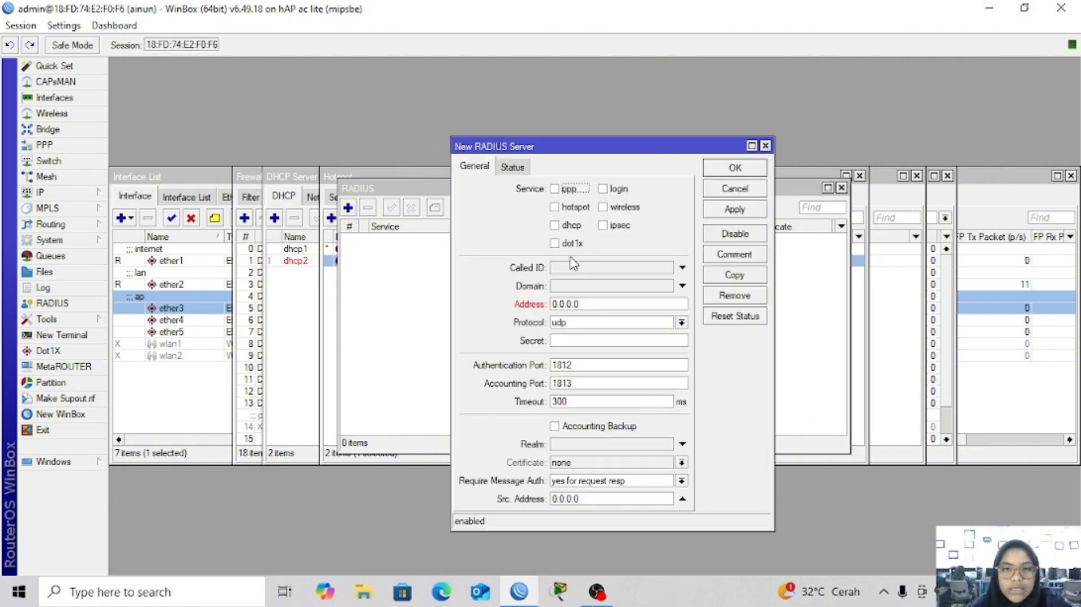
{"action": "left_click", "coordinate": [572, 209]}
{"action": "left_click", "coordinate": [618, 190]}
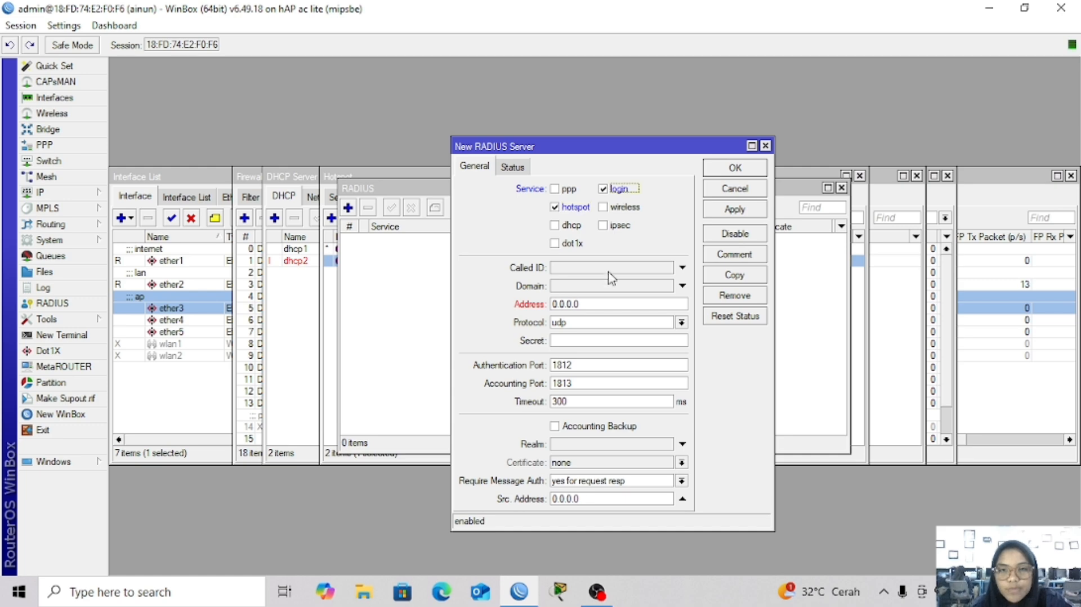
{"action": "left_click_drag", "start_coordinate": [586, 304], "coordinate": [486, 304]}
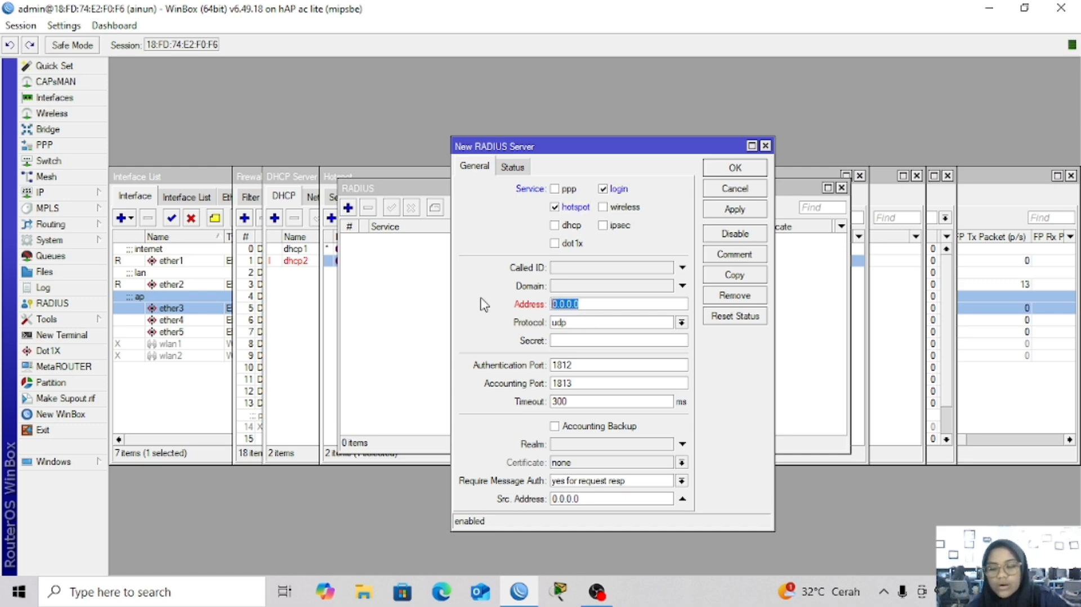
{"action": "key", "text": "BackSpace"}
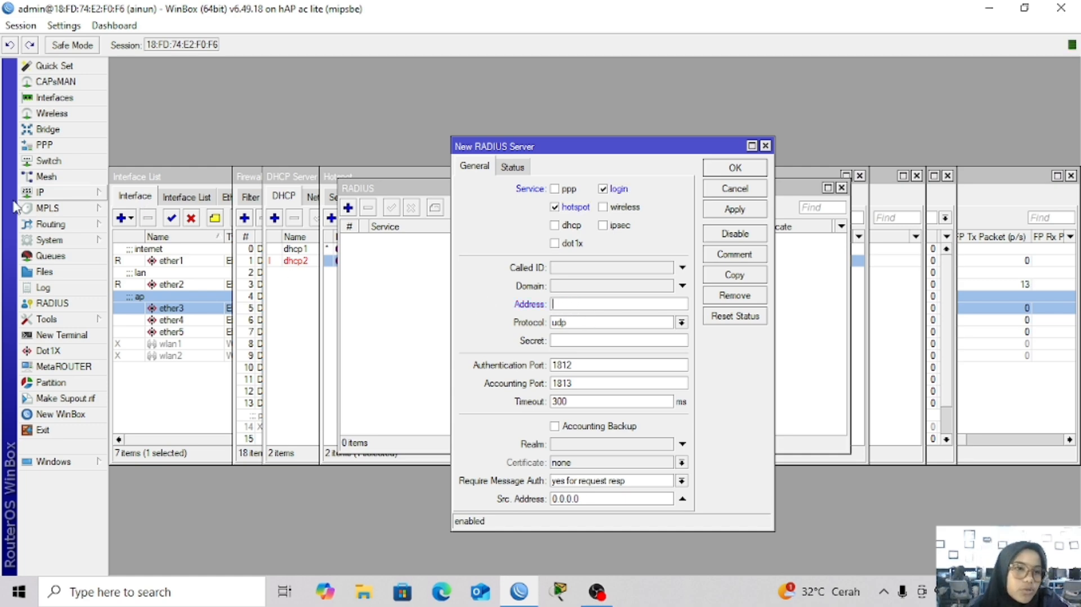
{"action": "left_click", "coordinate": [47, 194]}
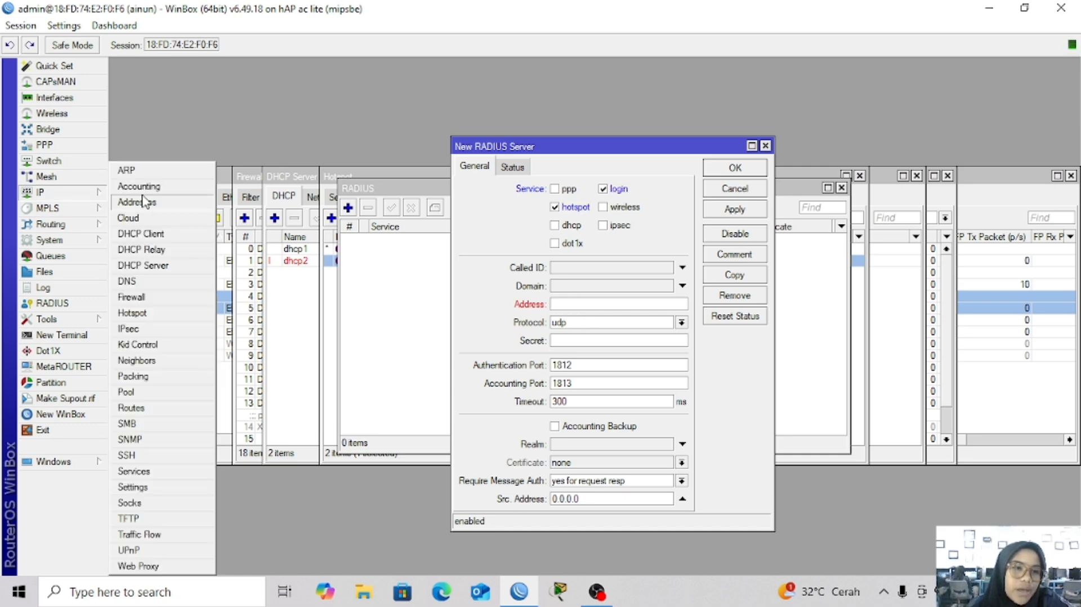
View ether1's DHCP client status: address 172.16.131.132/24, gateway 172.16.131.1
{"action": "left_click", "coordinate": [172, 233]}
{"action": "double_click", "coordinate": [554, 249]}
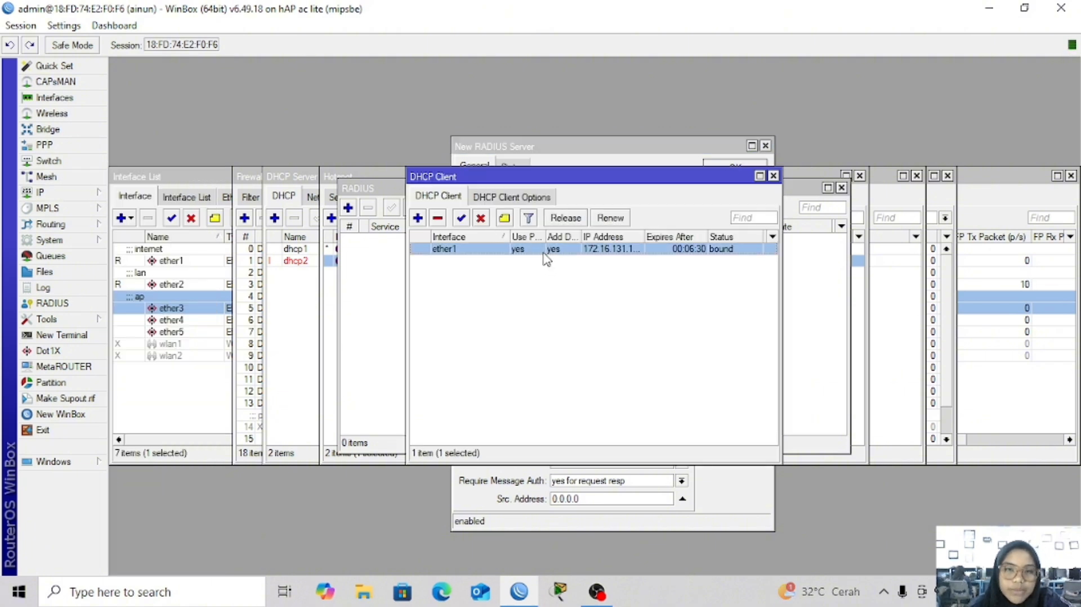
{"action": "left_click", "coordinate": [556, 220]}
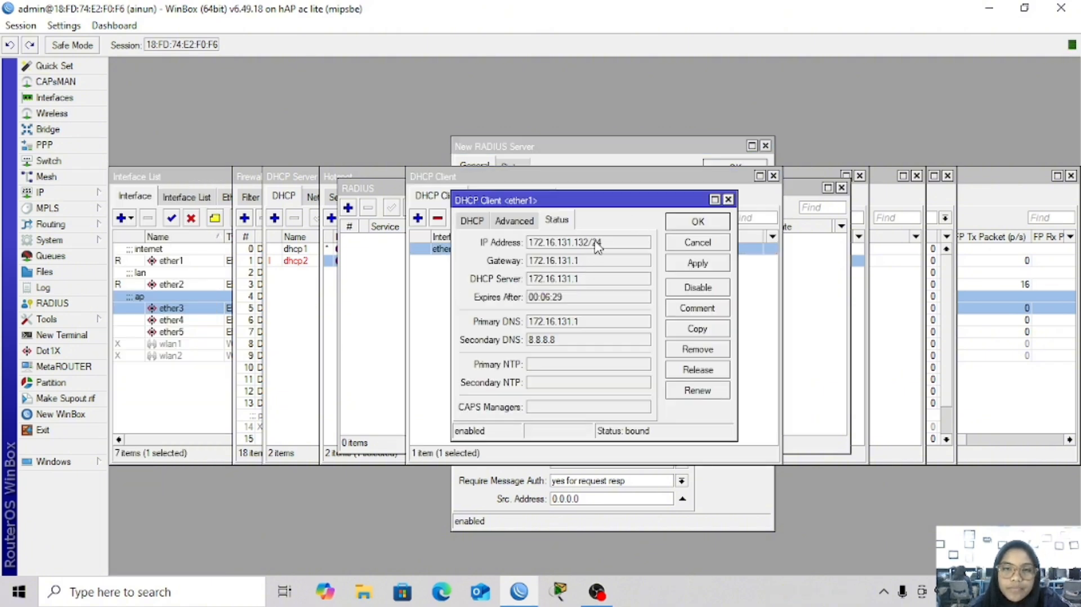
{"action": "left_click_drag", "start_coordinate": [583, 242], "coordinate": [509, 256]}
{"action": "key", "text": "ctrl+c"}
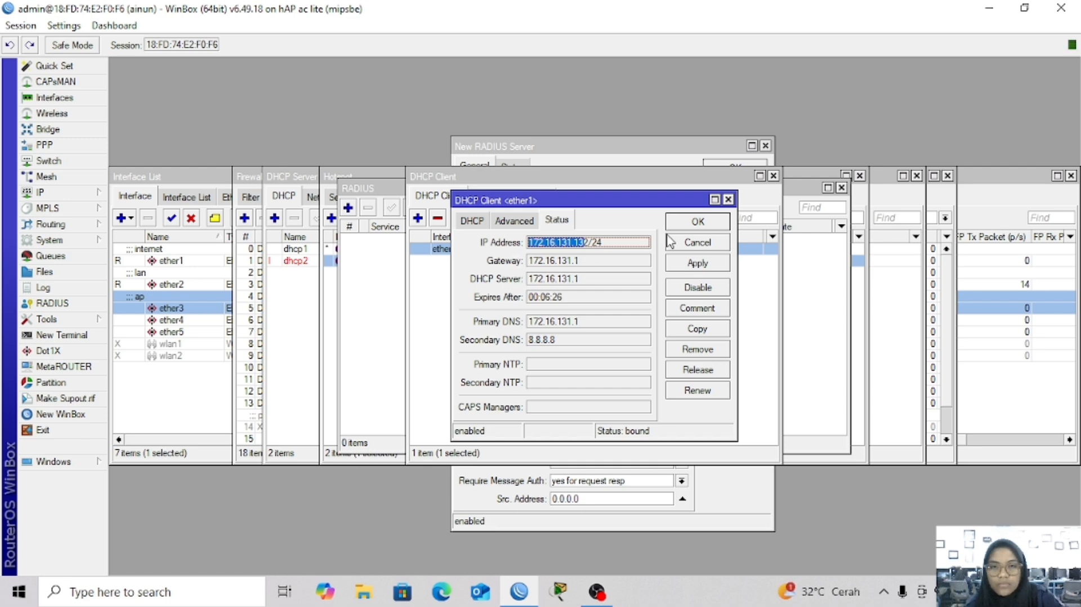
Close the DHCP client windows and add a RADIUS server at 172.16.131.132 with its shared secret
{"action": "left_click", "coordinate": [728, 200]}
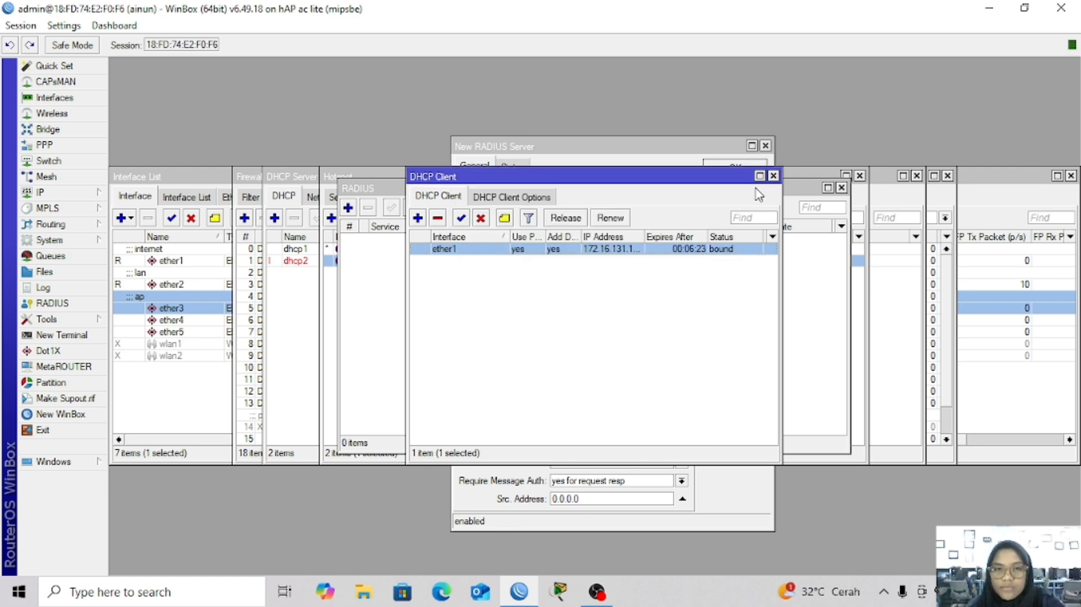
{"action": "left_click", "coordinate": [774, 177]}
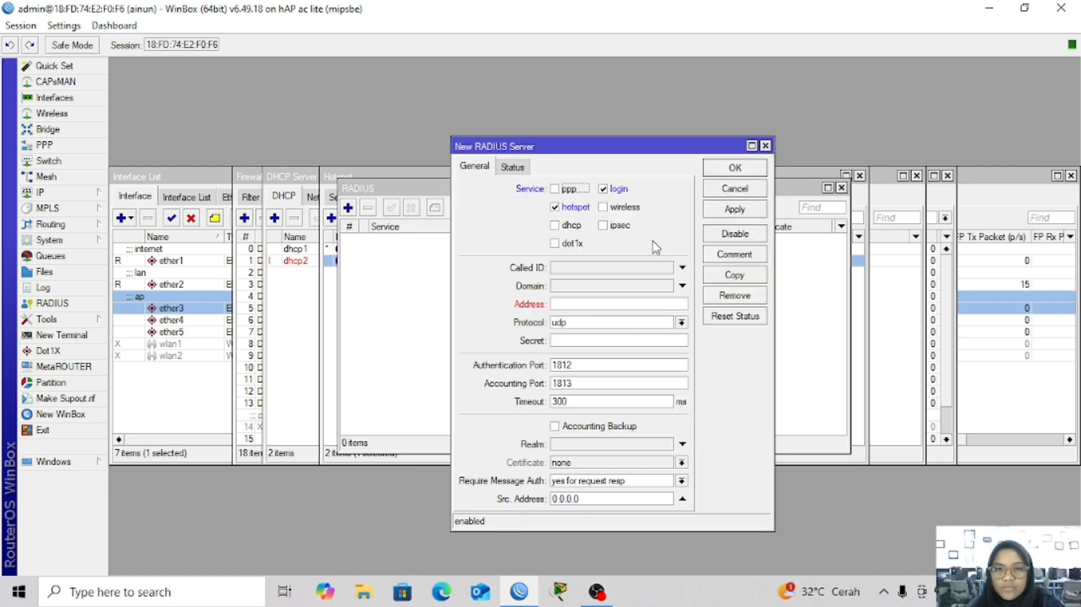
{"action": "left_click", "coordinate": [578, 303]}
{"action": "key", "text": "ctrl+v"}
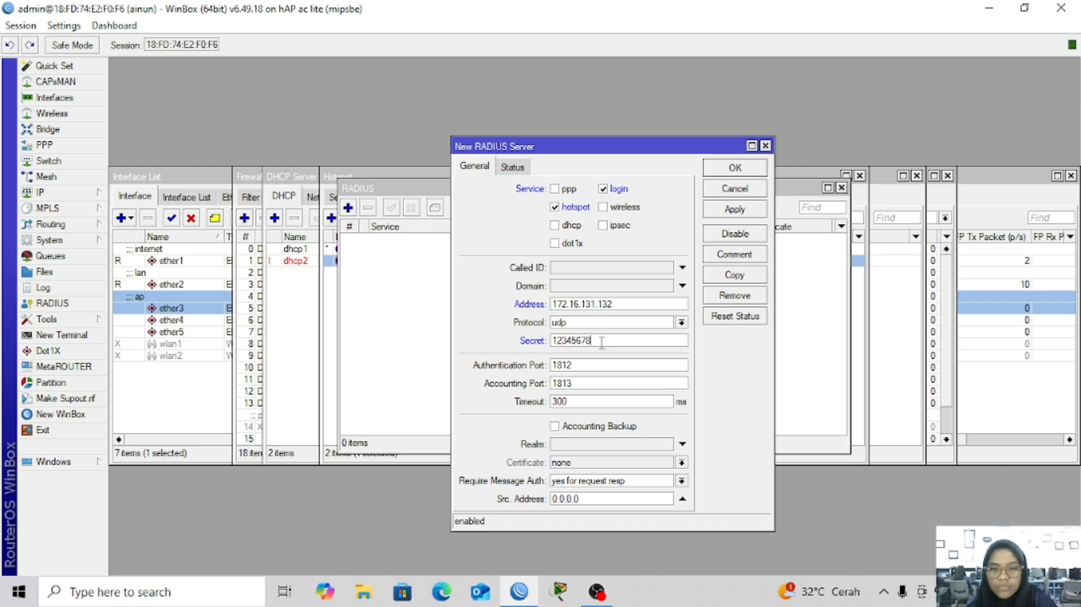
{"action": "left_click", "coordinate": [737, 212]}
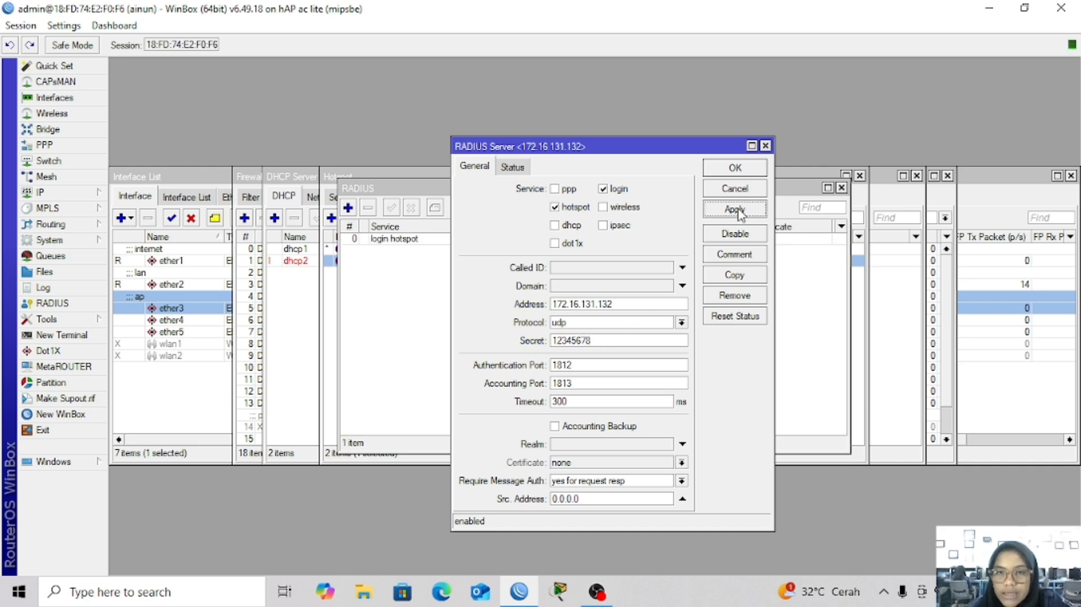
{"action": "left_click", "coordinate": [737, 168]}
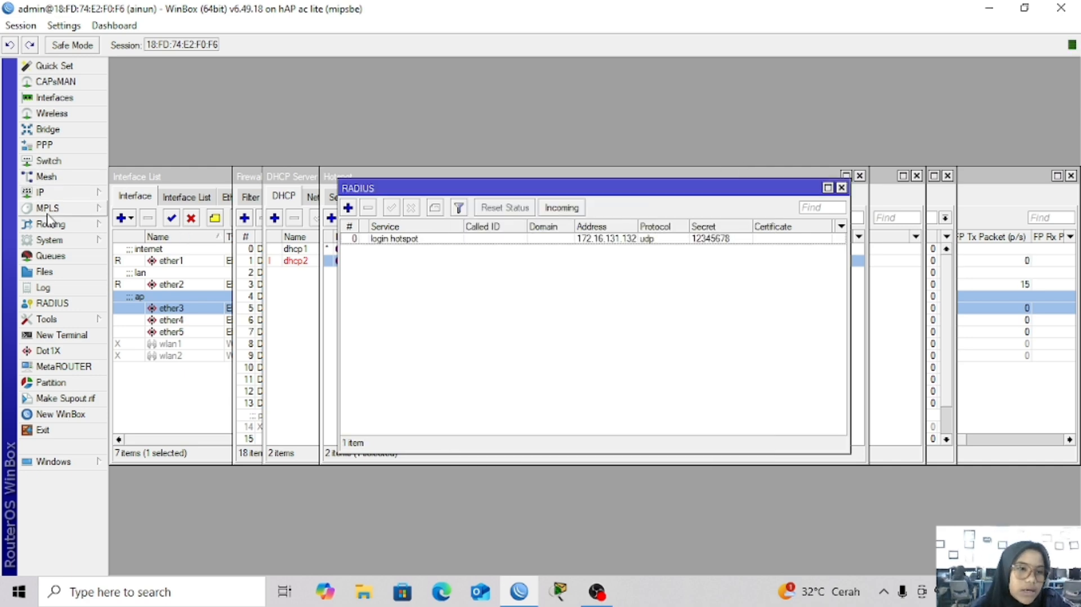
Turn off Update Time in the IP Cloud settings and apply the change
{"action": "left_click", "coordinate": [88, 194]}
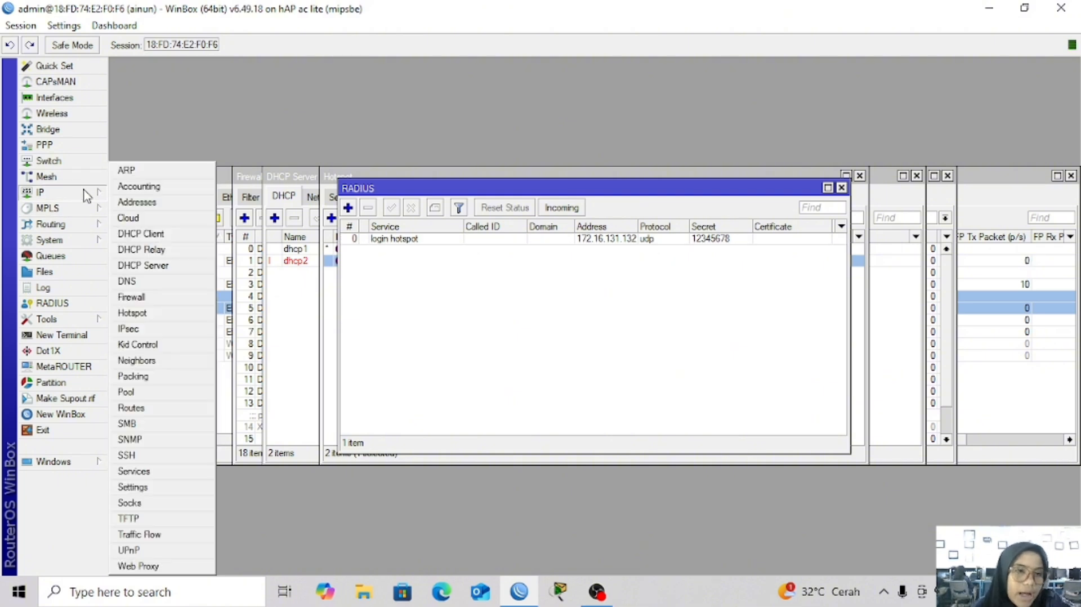
{"action": "left_click", "coordinate": [134, 221]}
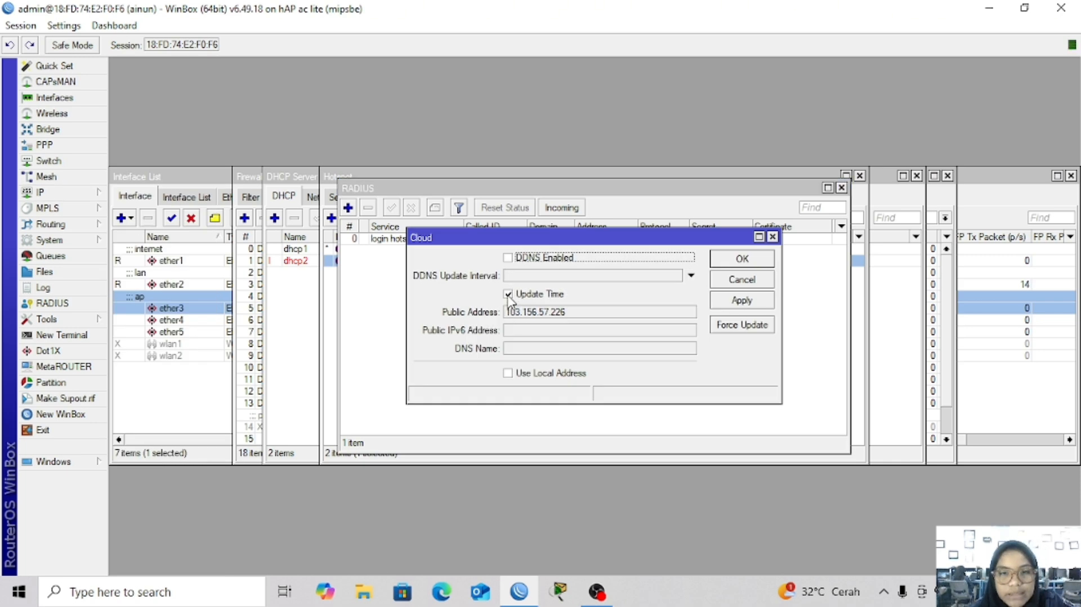
{"action": "left_click", "coordinate": [508, 295]}
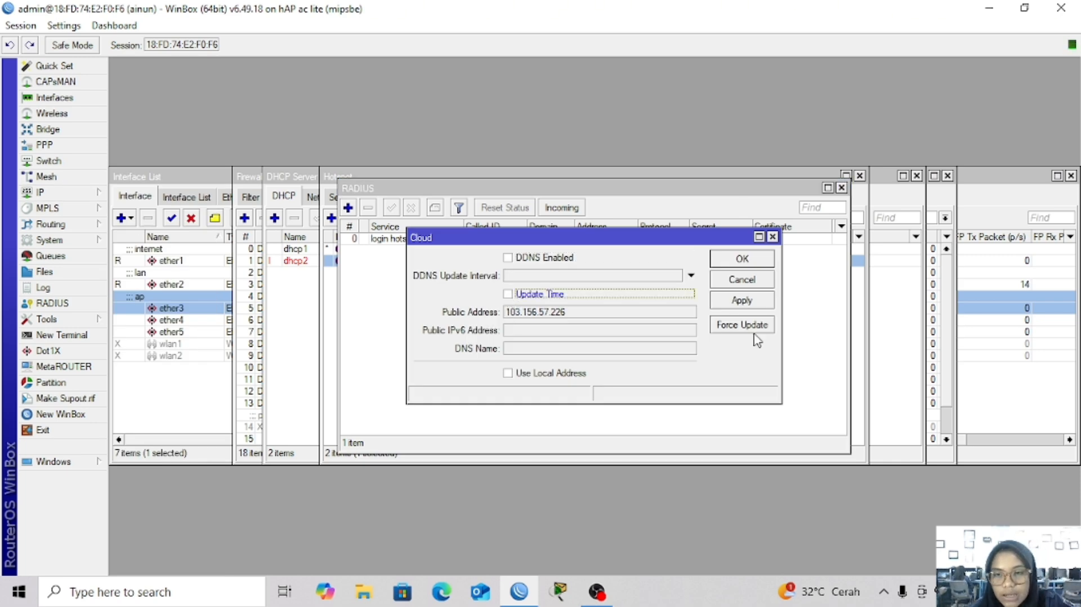
{"action": "left_click", "coordinate": [744, 300]}
{"action": "left_click", "coordinate": [741, 260]}
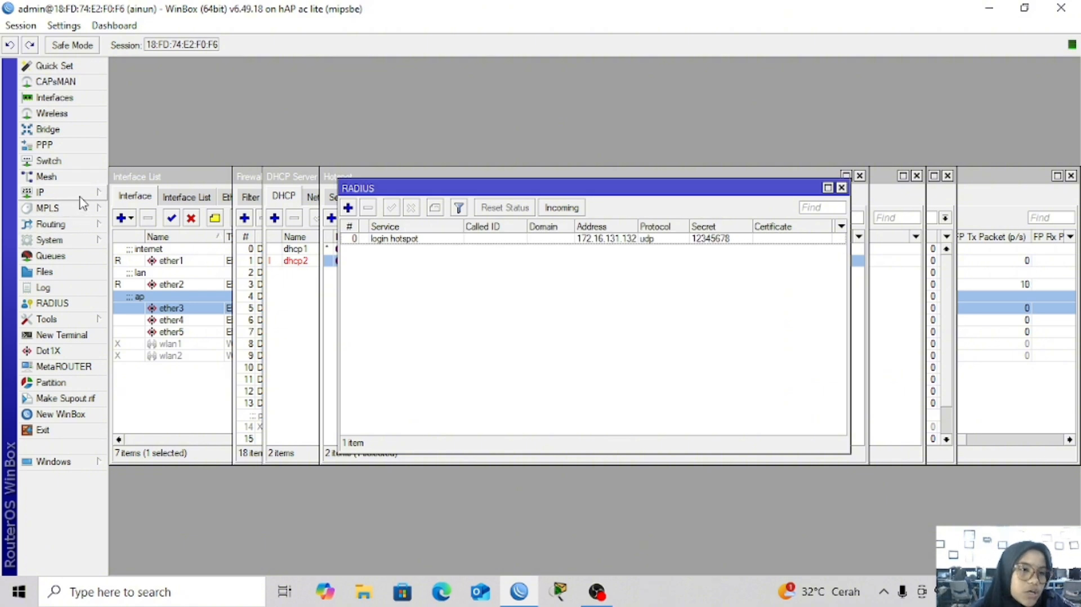
Enable the SNTP client with server DNS name asia.pool.ntp.org and apply it
{"action": "left_click", "coordinate": [65, 240]}
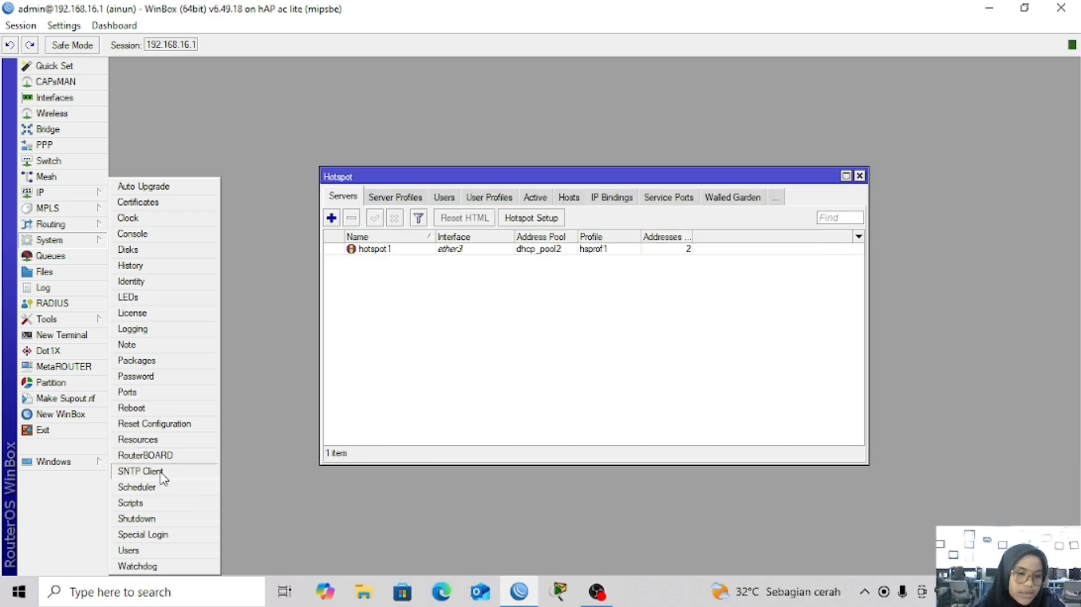
{"action": "left_click", "coordinate": [163, 474]}
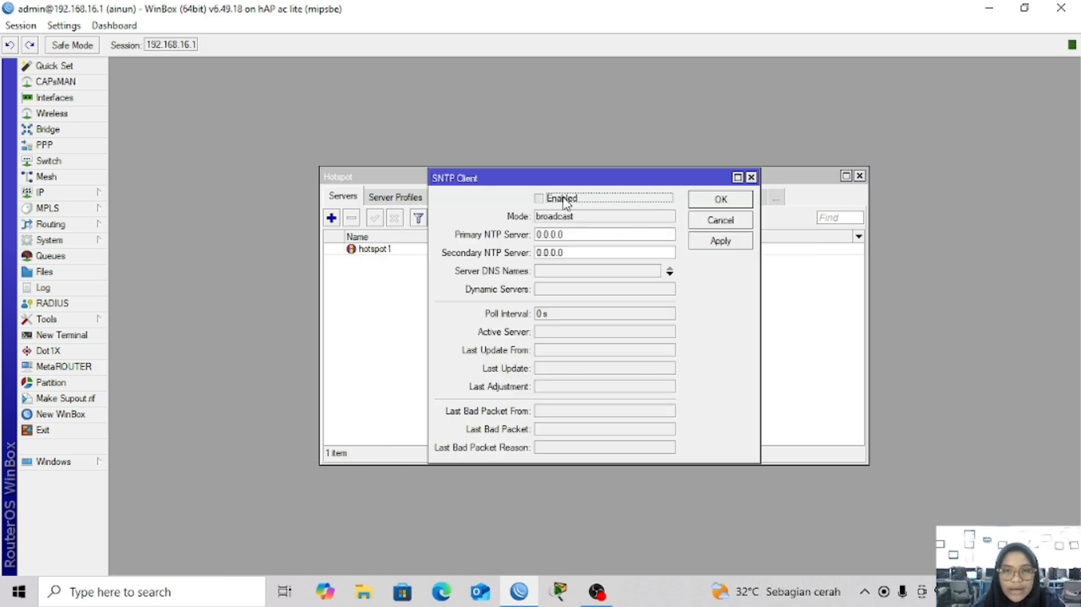
{"action": "left_click", "coordinate": [564, 273]}
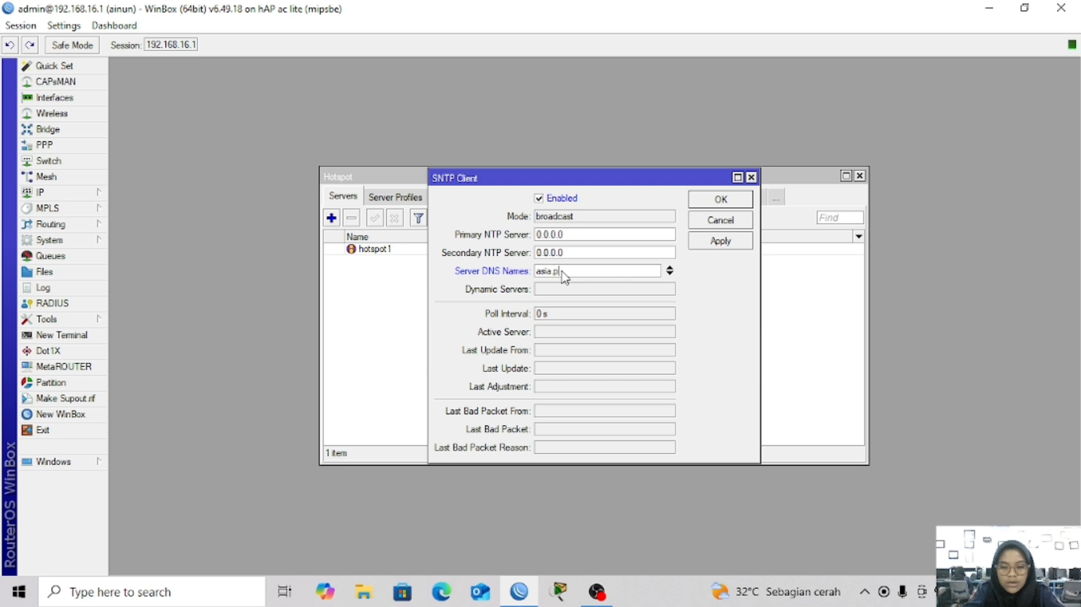
{"action": "type", "text": "asia.pool.ntp.org"}
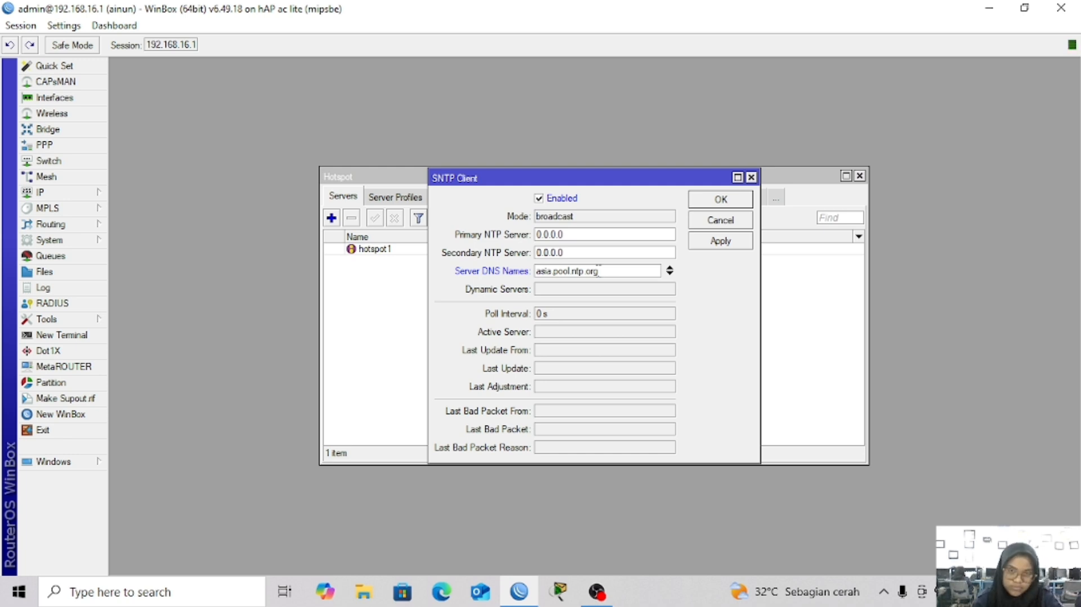
{"action": "left_click", "coordinate": [727, 243]}
Turn off Time Zone Autodetect on the router clock, keeping Asia/Jakarta at GMT +07:00
{"action": "left_click", "coordinate": [729, 198]}
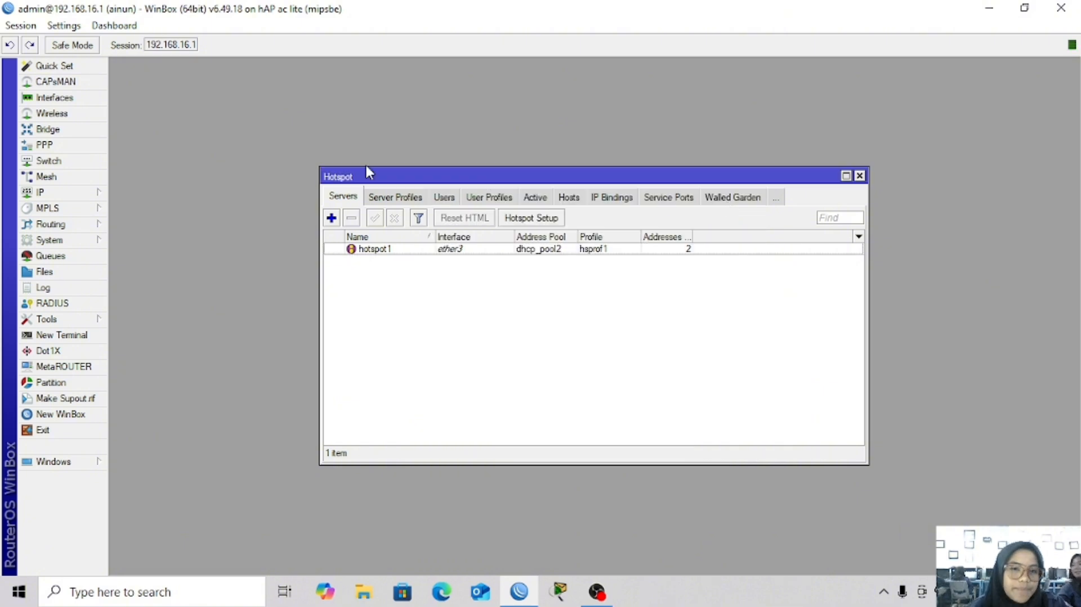
{"action": "left_click", "coordinate": [72, 197]}
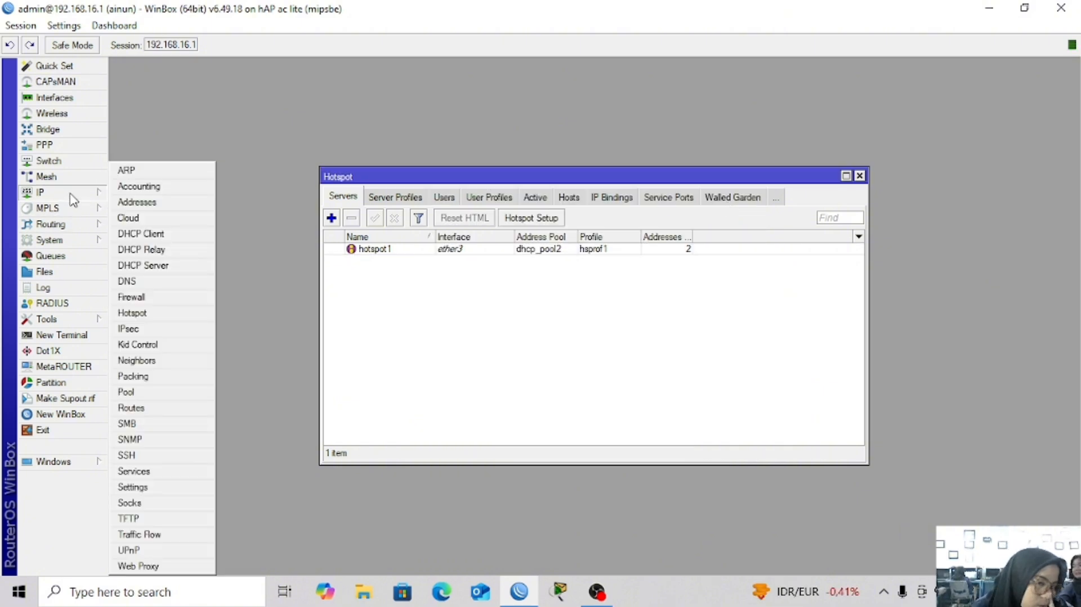
{"action": "left_click", "coordinate": [71, 243]}
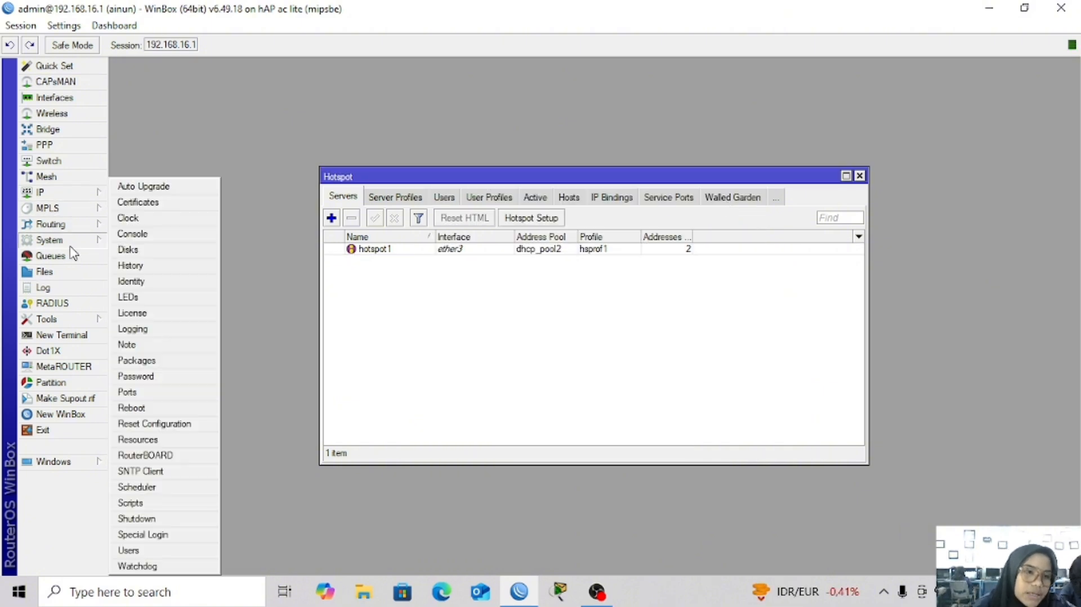
{"action": "left_click", "coordinate": [151, 220]}
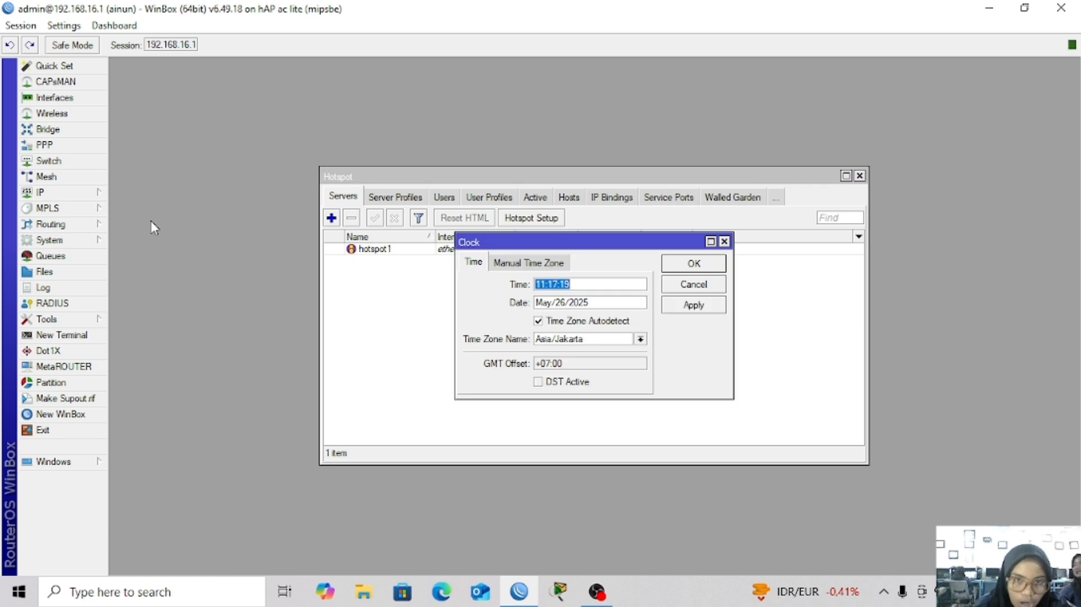
{"action": "left_click", "coordinate": [538, 322]}
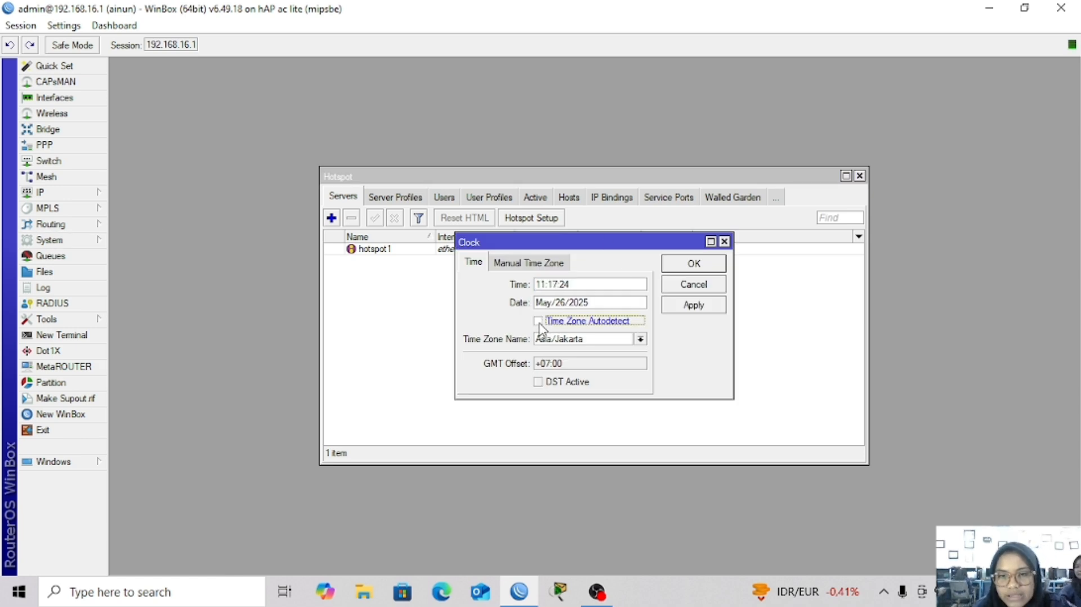
{"action": "left_click", "coordinate": [692, 313]}
{"action": "left_click", "coordinate": [697, 264]}
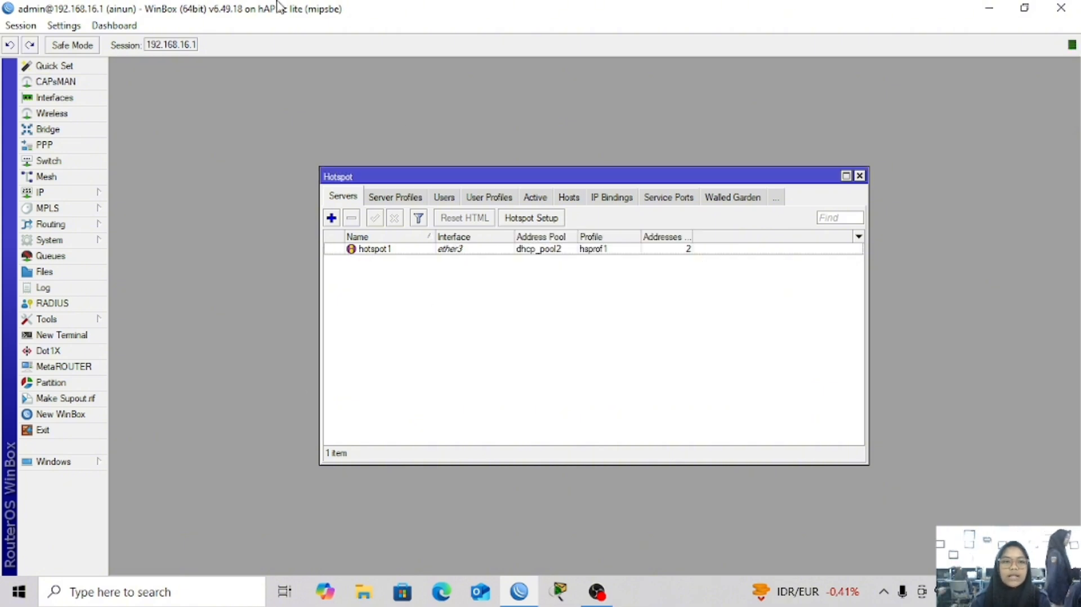
Minimize WinBox, restore it, and minimize it again to reveal the desktop
{"action": "left_click", "coordinate": [989, 8]}
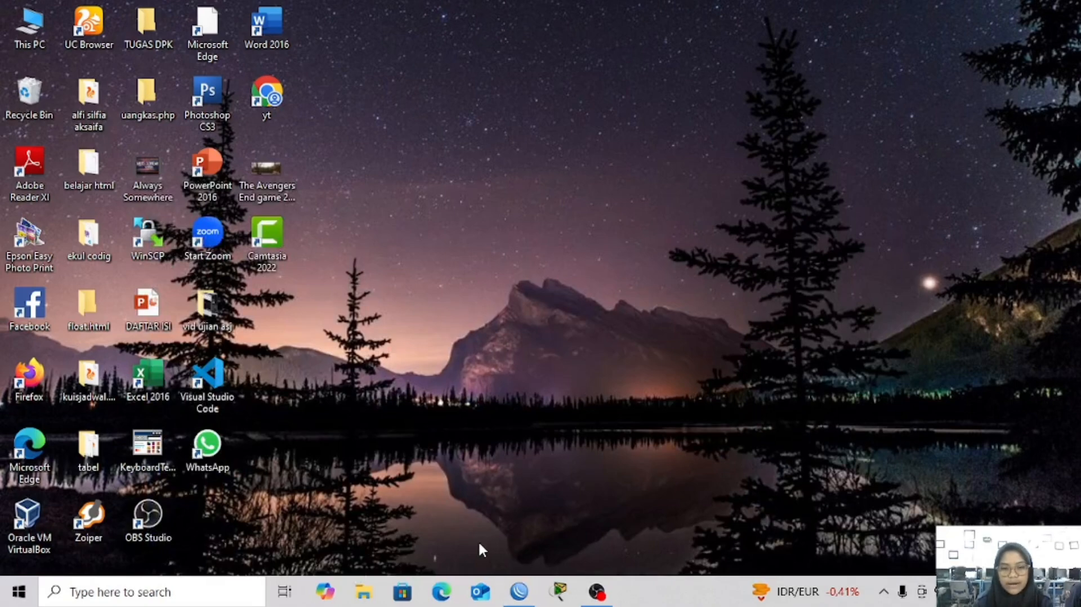
{"action": "left_click", "coordinate": [519, 591]}
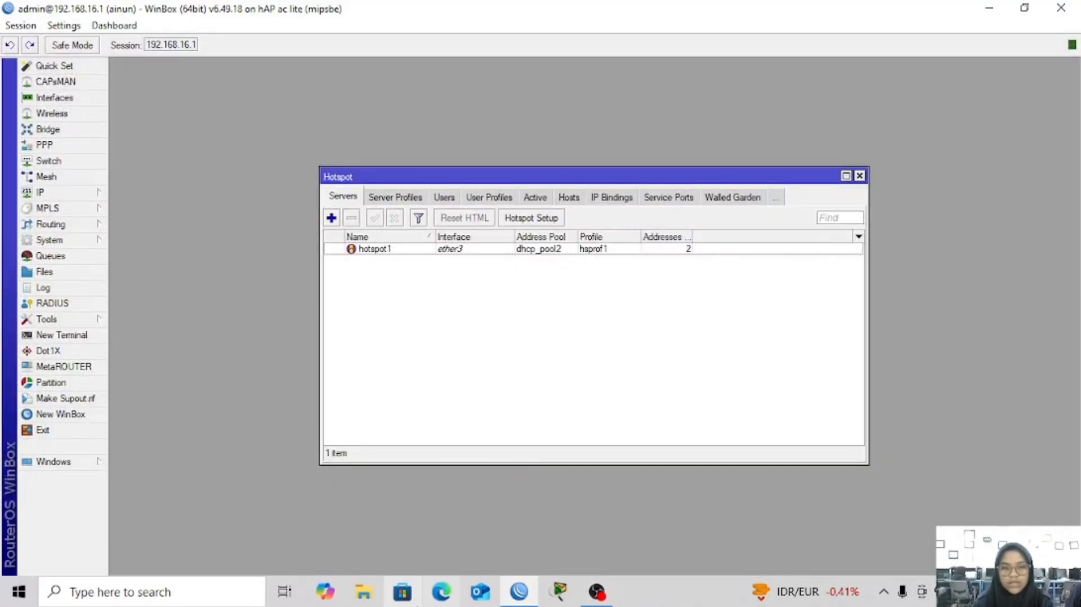
{"action": "left_click", "coordinate": [989, 8]}
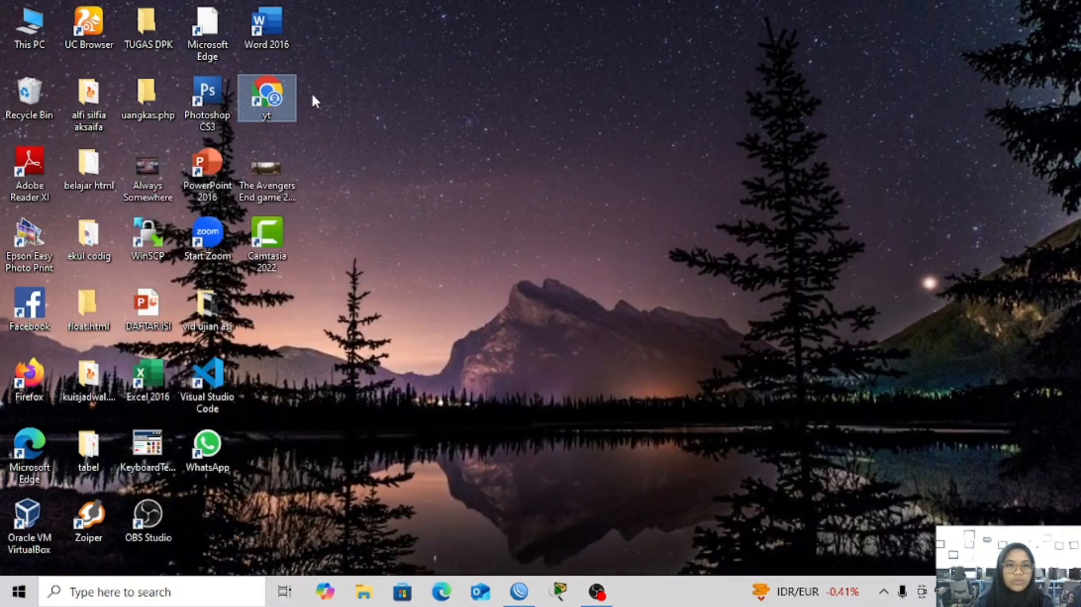
Launch Chrome from the yt shortcut and search for 'mikhmon v3'
{"action": "double_click", "coordinate": [286, 99]}
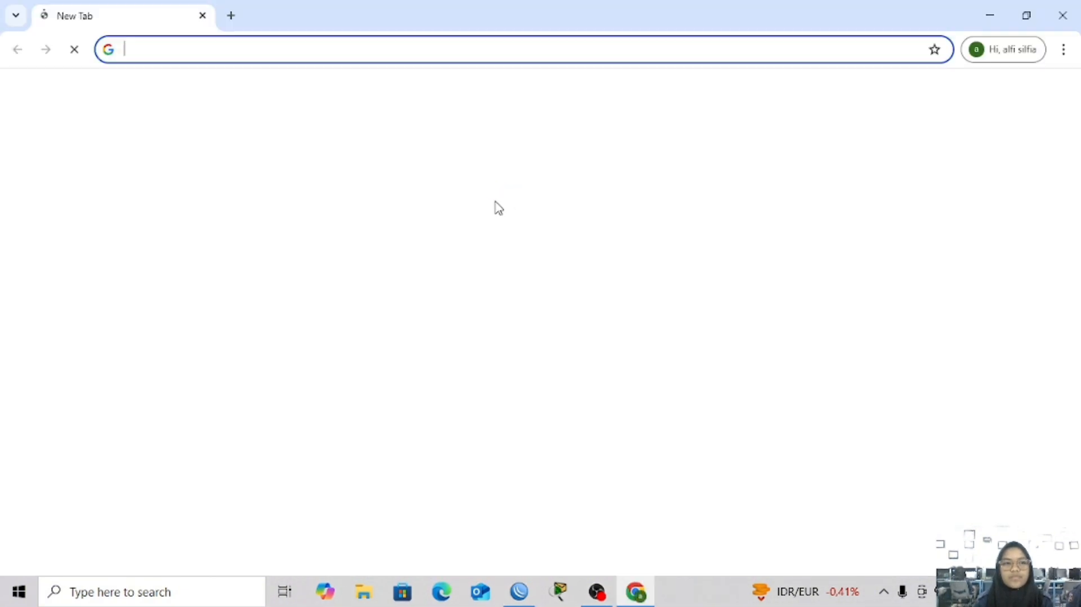
{"action": "left_click", "coordinate": [214, 55]}
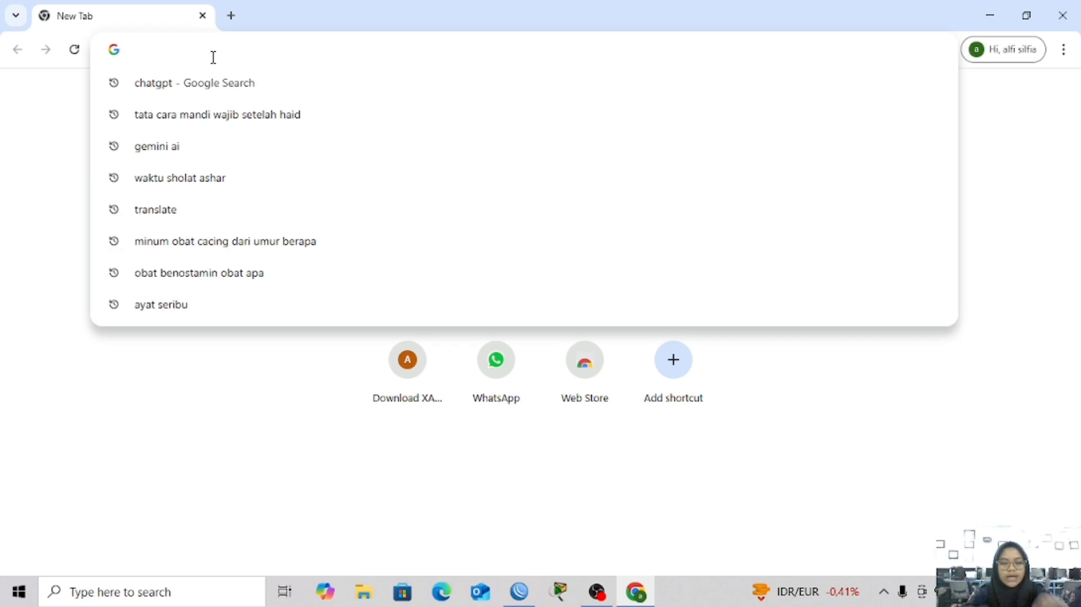
{"action": "type", "text": "me"}
{"action": "key", "text": "BackSpace"}
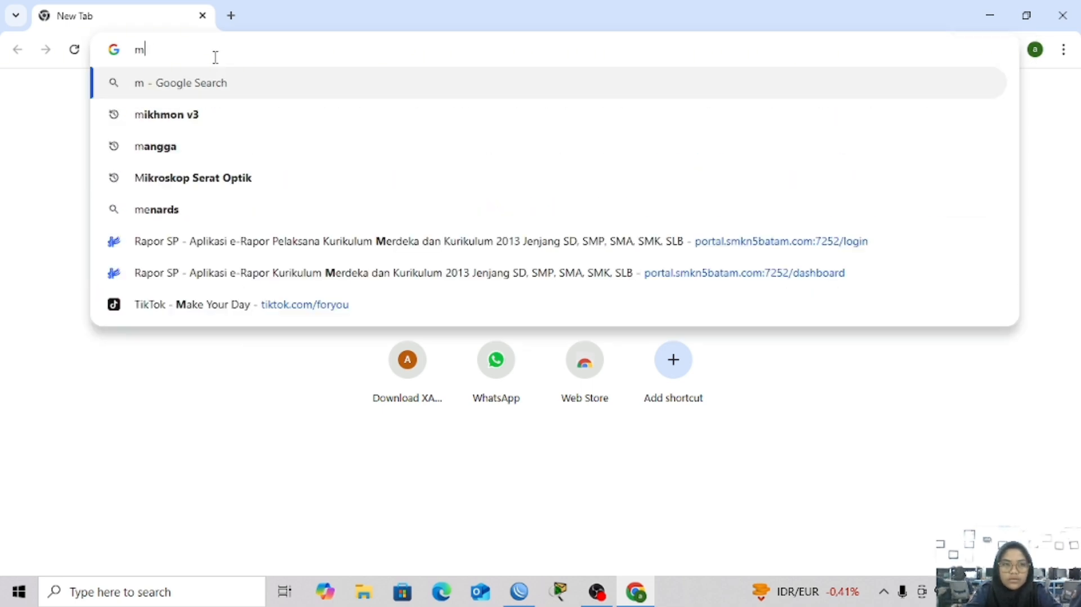
{"action": "left_click", "coordinate": [163, 121]}
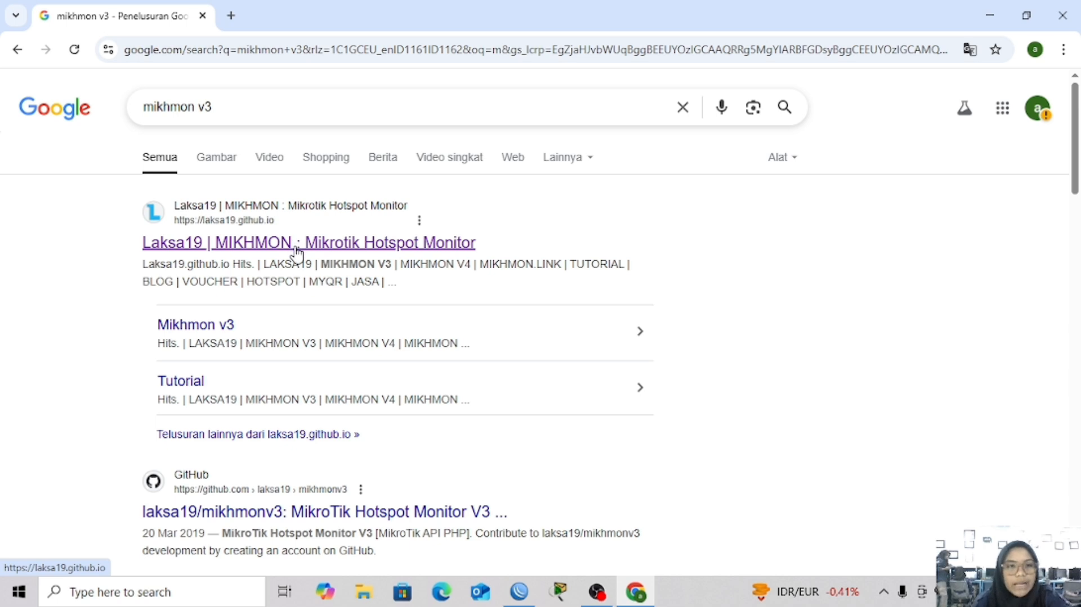
Open Laksa19's MIKHMON V3 page and scroll to the Download Mikhmon V3 link
{"action": "left_click", "coordinate": [228, 247]}
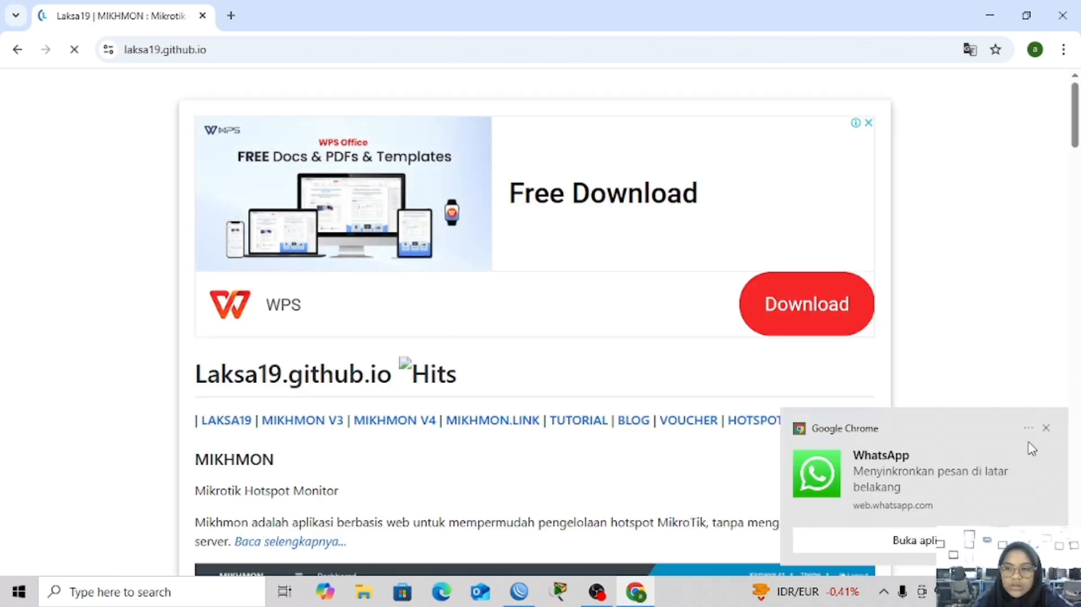
{"action": "left_click", "coordinate": [1046, 428]}
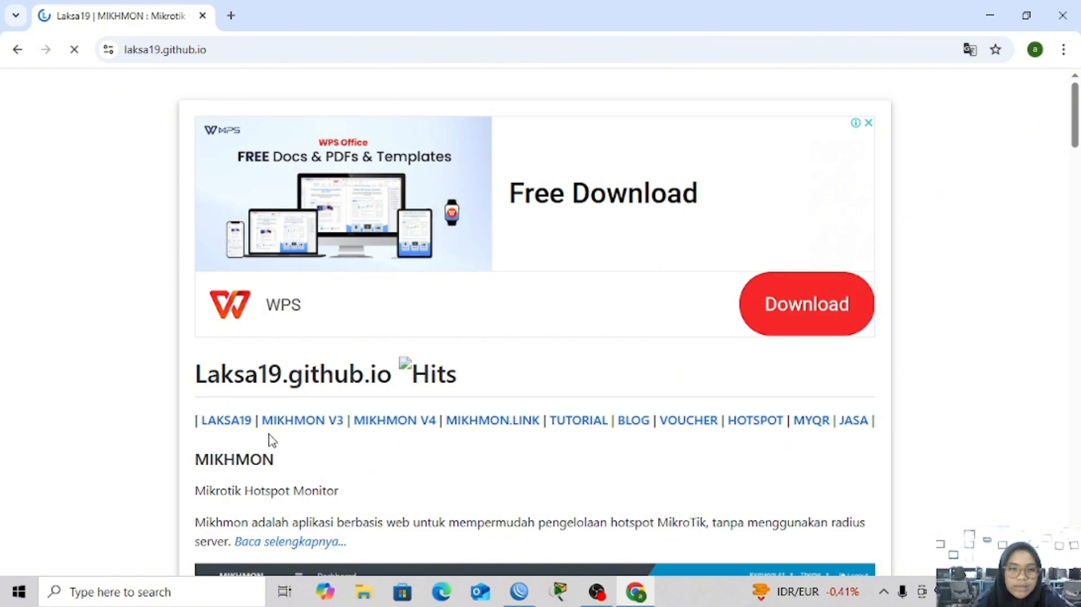
{"action": "left_click", "coordinate": [303, 423]}
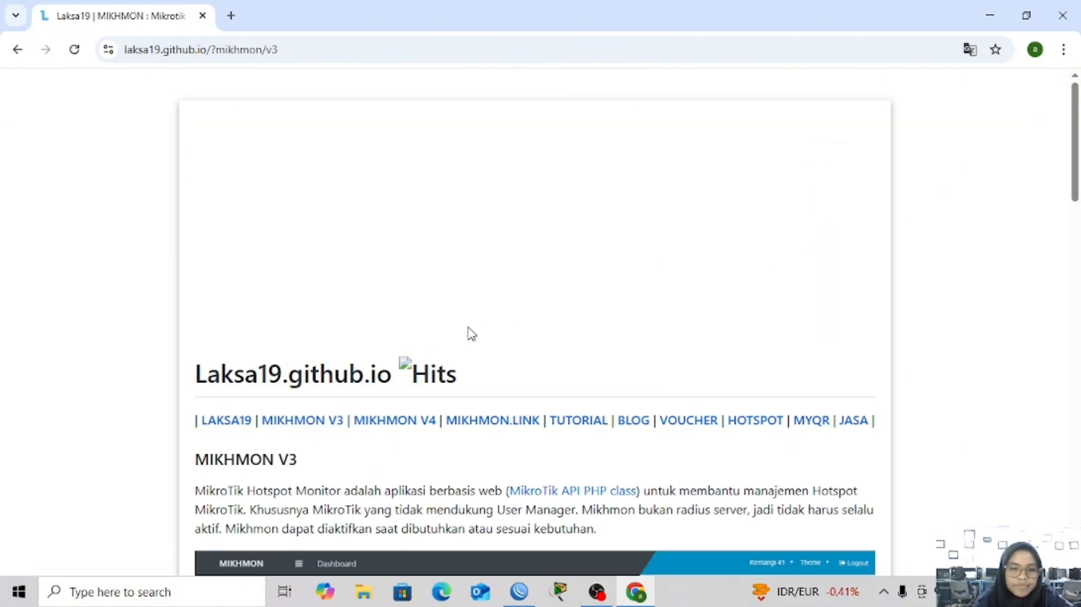
{"action": "scroll", "coordinate": [305, 342], "scroll_direction": "down", "scroll_amount": 15}
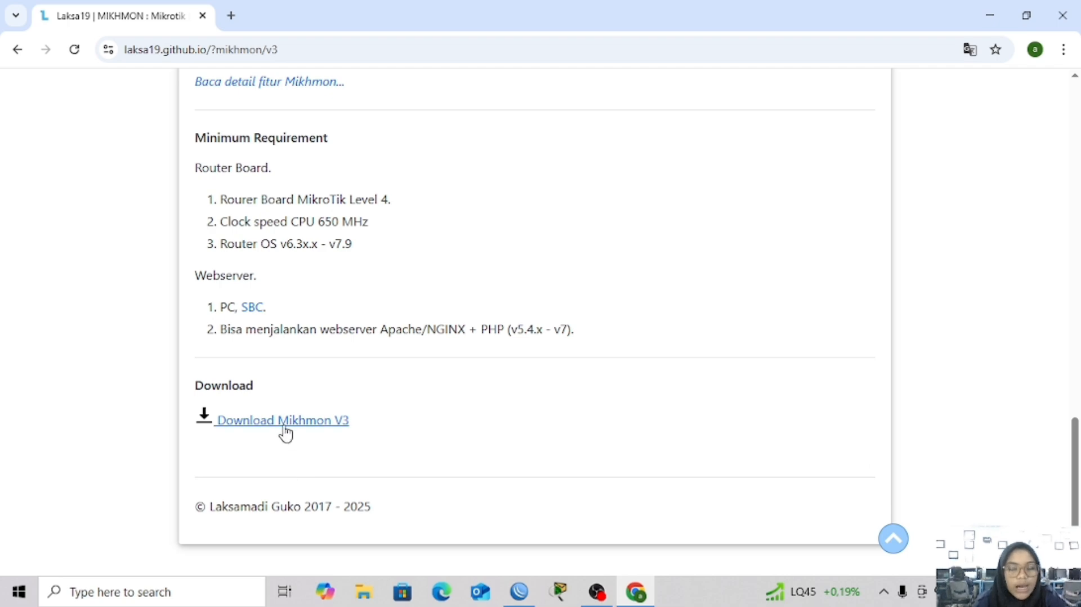
Close Chrome and run MikhmonServer from Downloads > mikhmonv3ws > Mikhmon Server
{"action": "left_click", "coordinate": [202, 15]}
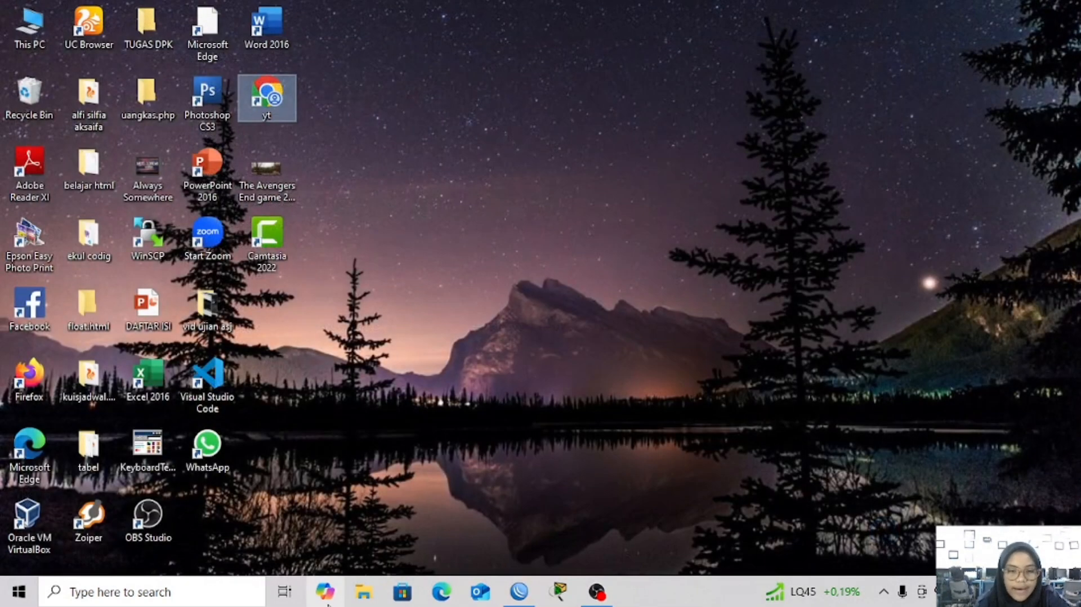
{"action": "left_click", "coordinate": [363, 594]}
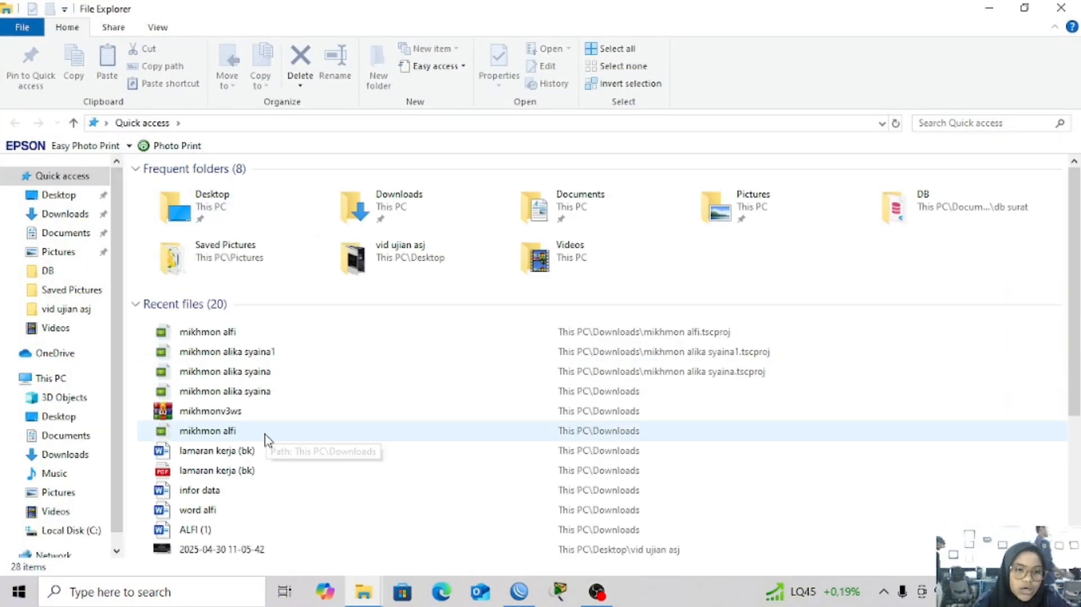
{"action": "double_click", "coordinate": [259, 413]}
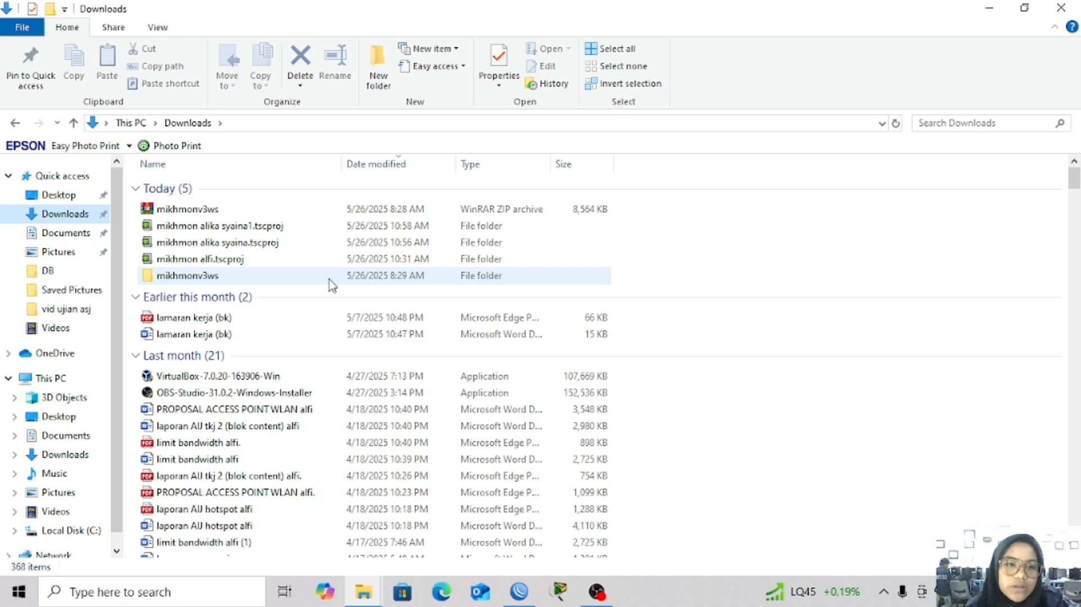
{"action": "left_click", "coordinate": [275, 281]}
{"action": "double_click", "coordinate": [238, 281]}
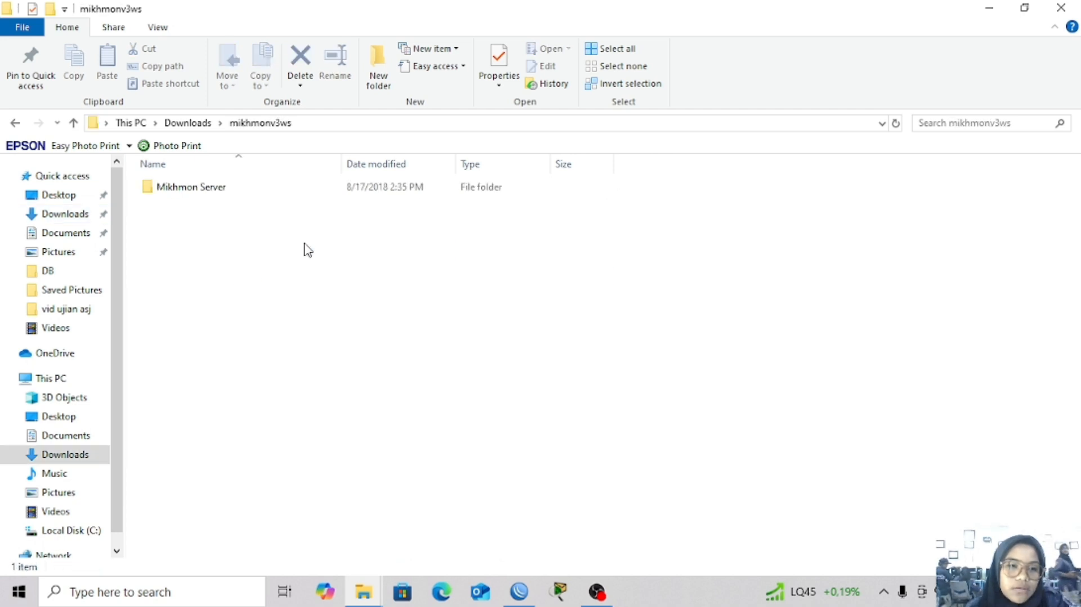
{"action": "double_click", "coordinate": [255, 190]}
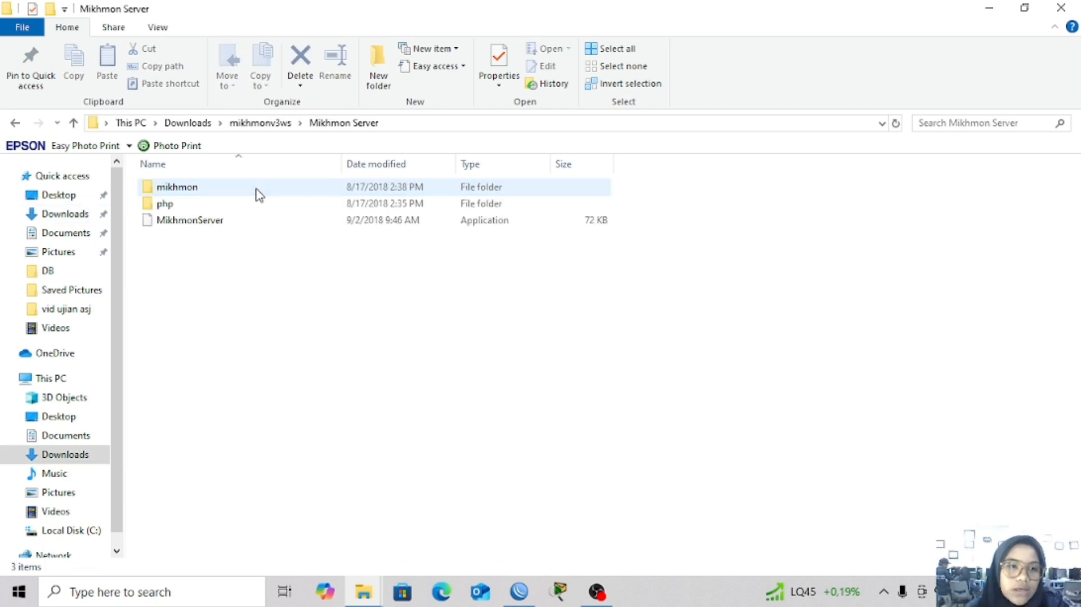
{"action": "double_click", "coordinate": [257, 224]}
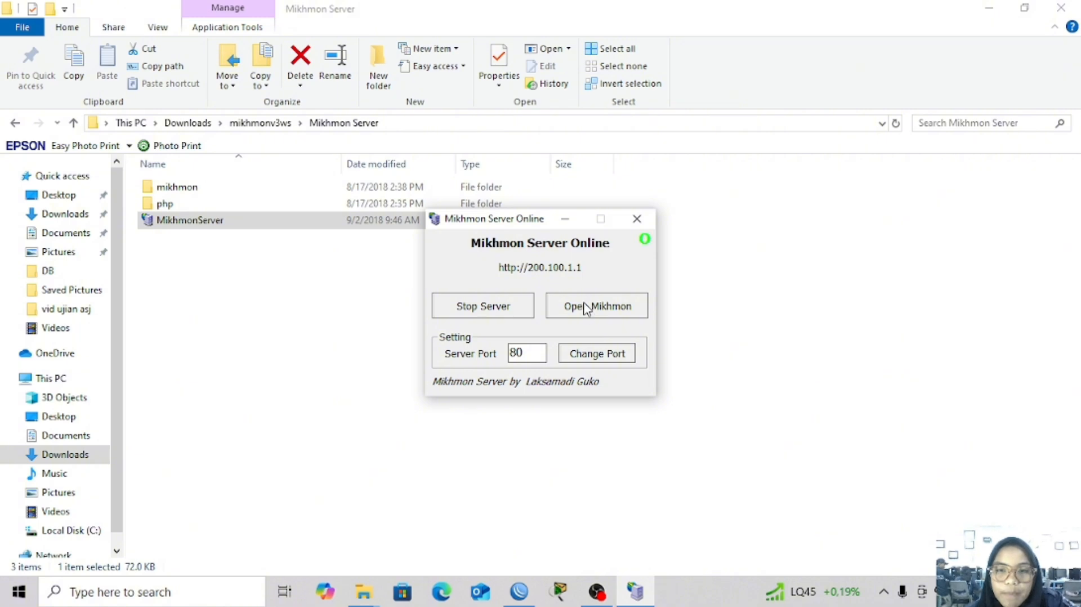
Open Mikhmon, log in with the saved credentials, and delete the ainun.net router session
{"action": "left_click", "coordinate": [586, 308]}
{"action": "left_click", "coordinate": [504, 323]}
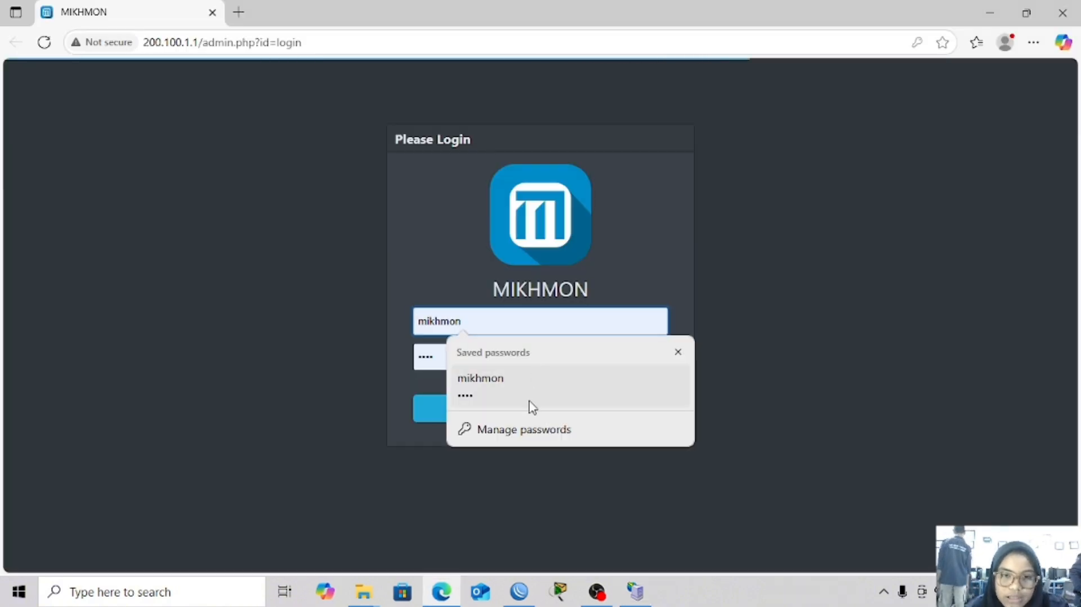
{"action": "left_click", "coordinate": [531, 407]}
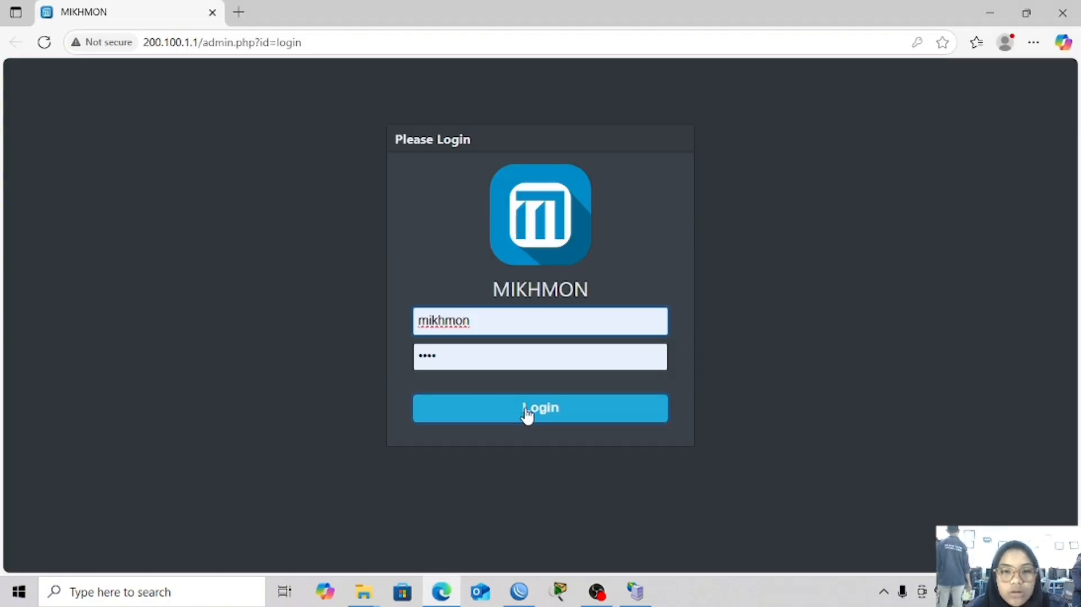
{"action": "left_click", "coordinate": [528, 415]}
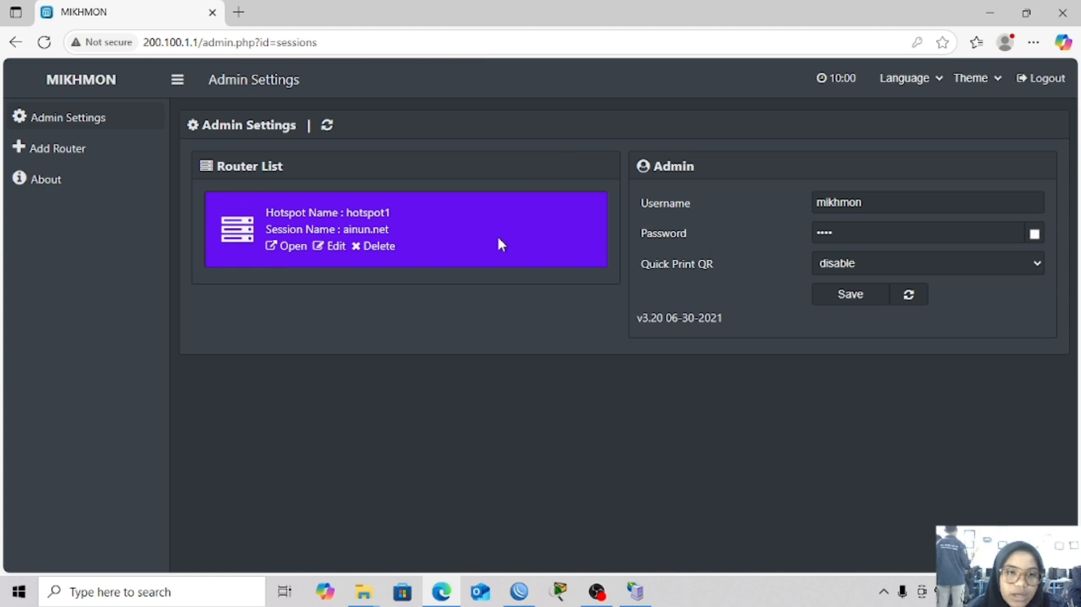
{"action": "left_click", "coordinate": [362, 249]}
{"action": "left_click", "coordinate": [615, 130]}
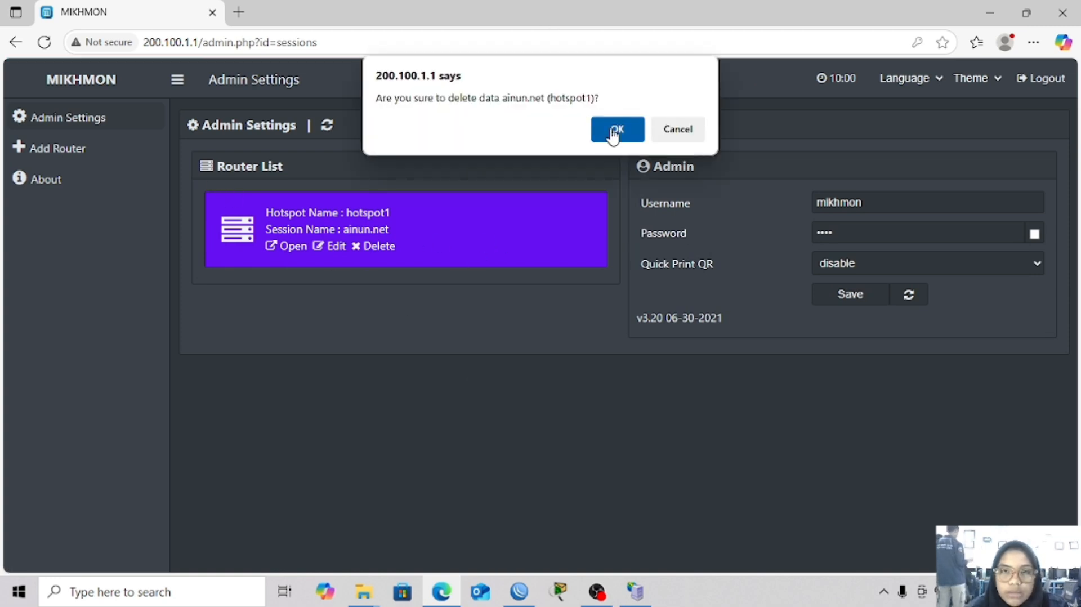
Add a new Mikhmon router session named ainun.net, then switch back to WinBox
{"action": "left_click", "coordinate": [79, 152]}
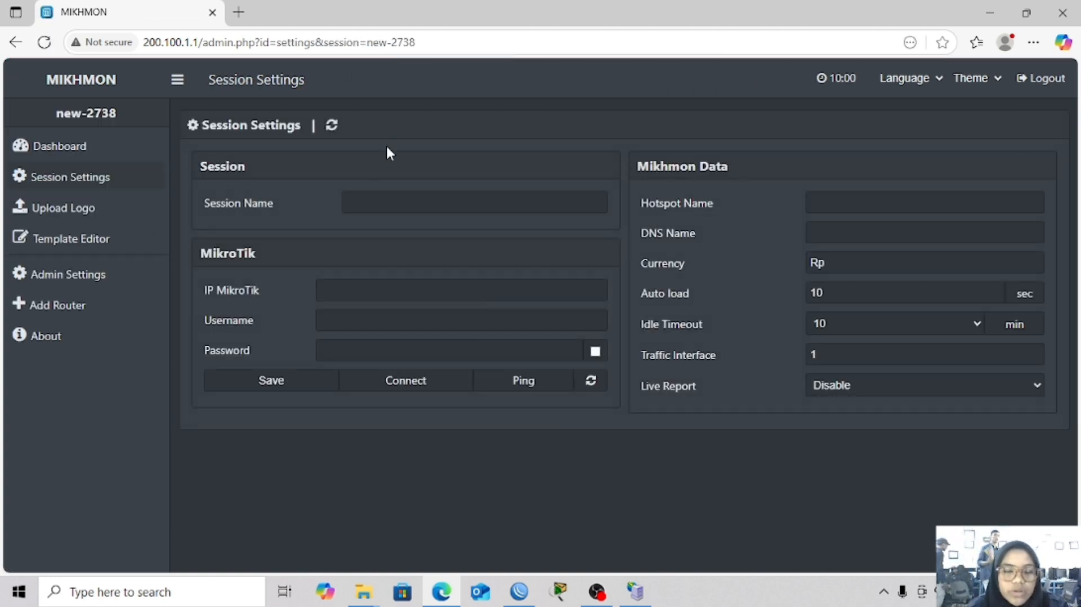
{"action": "left_click", "coordinate": [384, 198]}
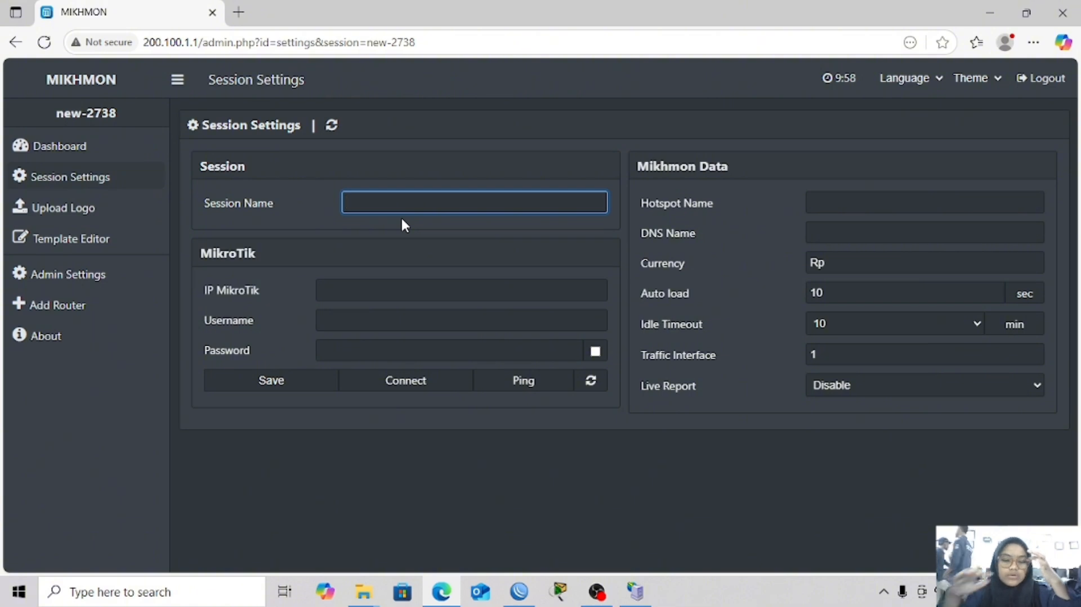
{"action": "type", "text": "alnun"}
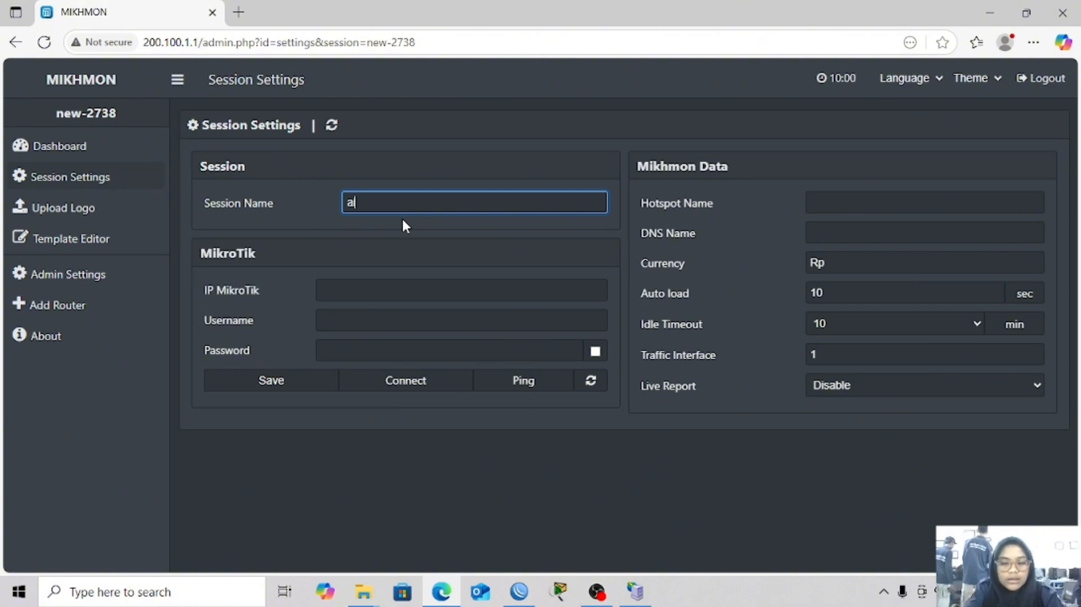
{"action": "type", "text": ".net"}
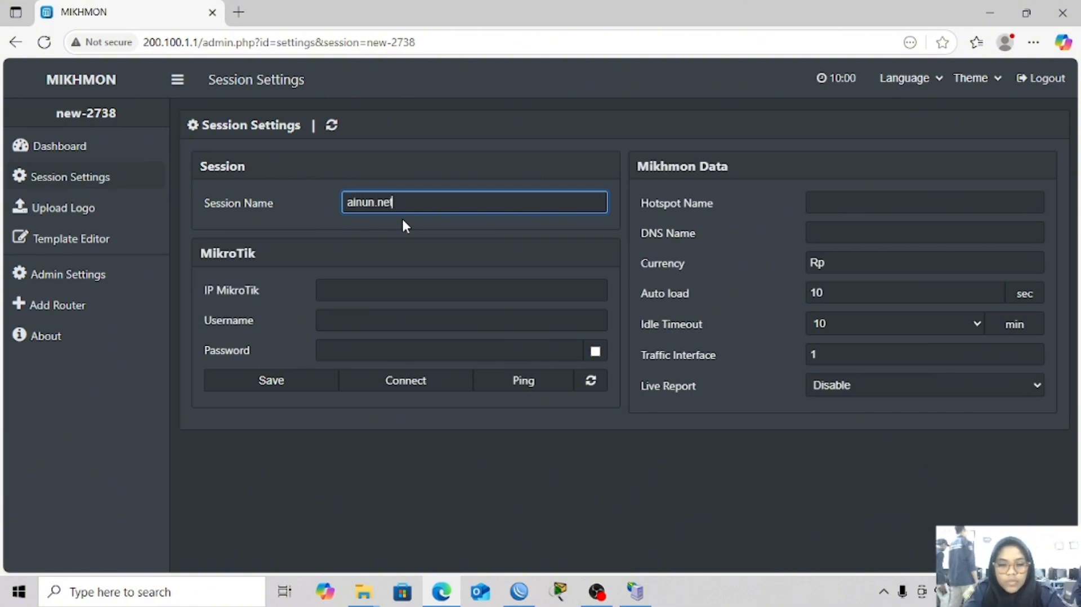
{"action": "left_click", "coordinate": [345, 291]}
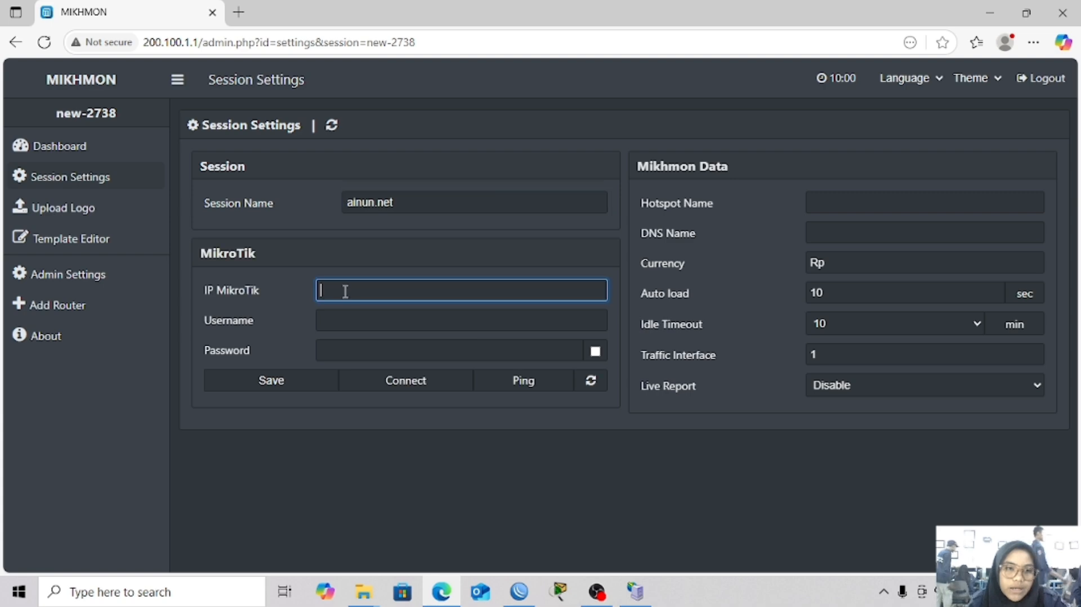
{"action": "left_click", "coordinate": [519, 591]}
Select ether1's DHCP-leased address 172.16.131.132 in the DHCP Client status, then minimize WinBox
{"action": "left_click", "coordinate": [39, 192]}
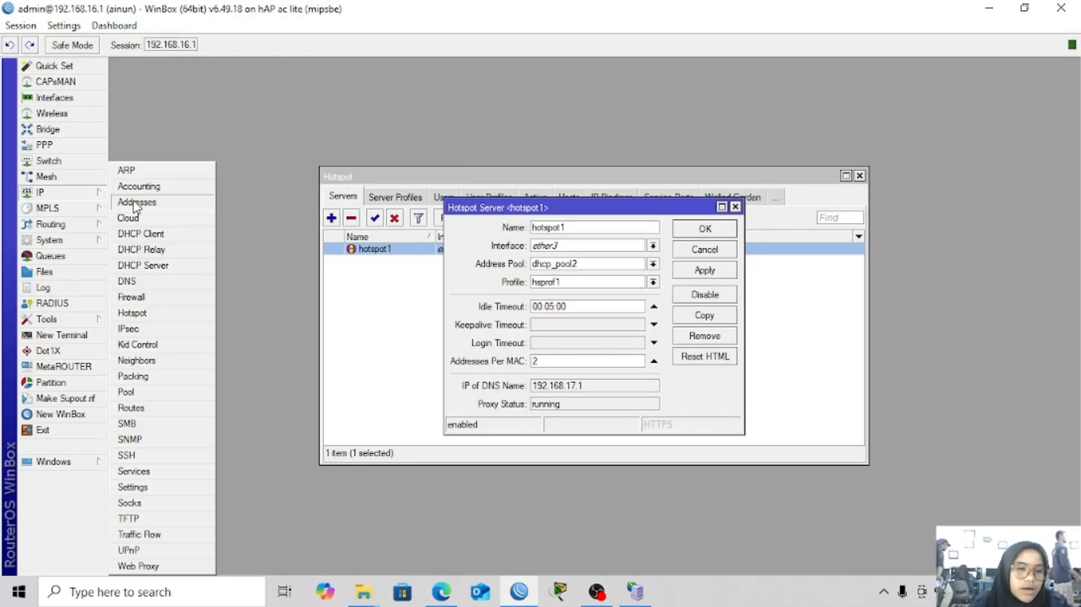
{"action": "left_click", "coordinate": [149, 231]}
{"action": "double_click", "coordinate": [474, 250]}
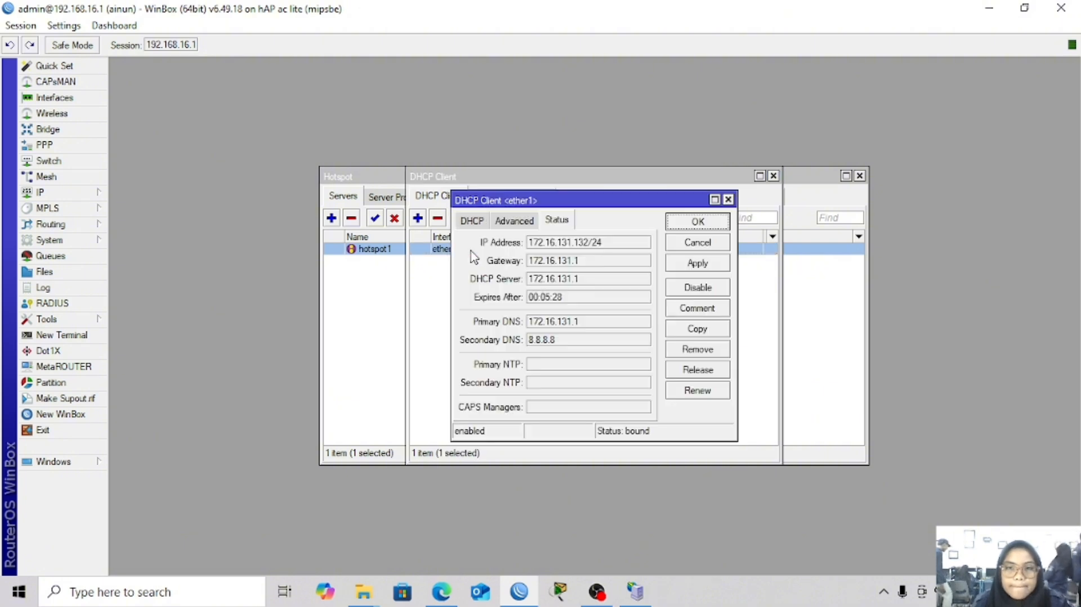
{"action": "left_click", "coordinate": [588, 244]}
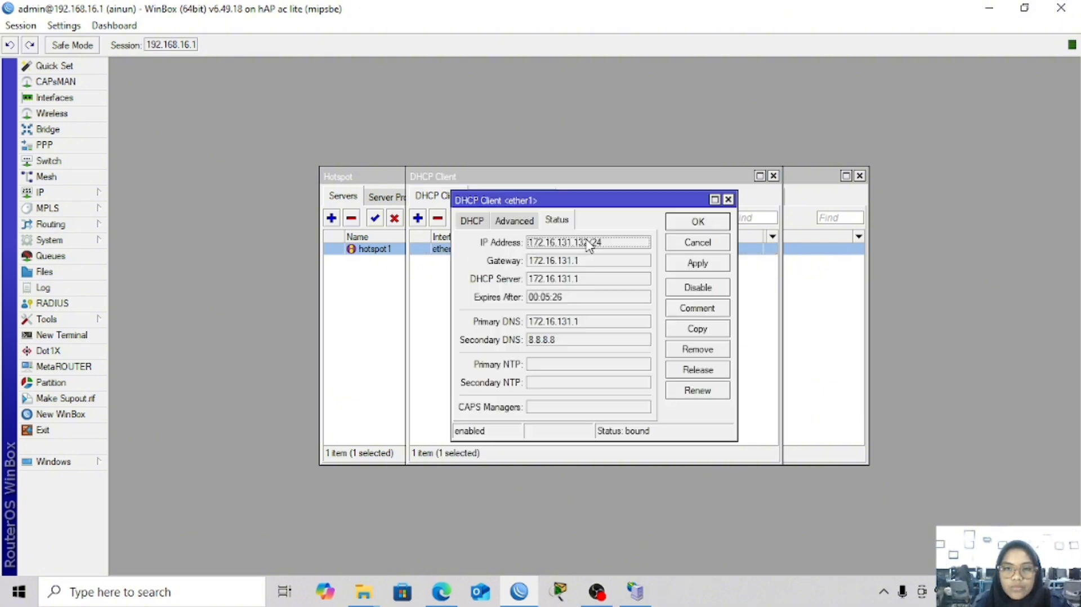
{"action": "mouse_move", "coordinate": [576, 243]}
{"action": "left_mouse_down"}
{"action": "mouse_move", "coordinate": [529, 249]}
{"action": "mouse_move", "coordinate": [594, 238]}
{"action": "left_mouse_up"}
{"action": "left_click", "coordinate": [592, 243]}
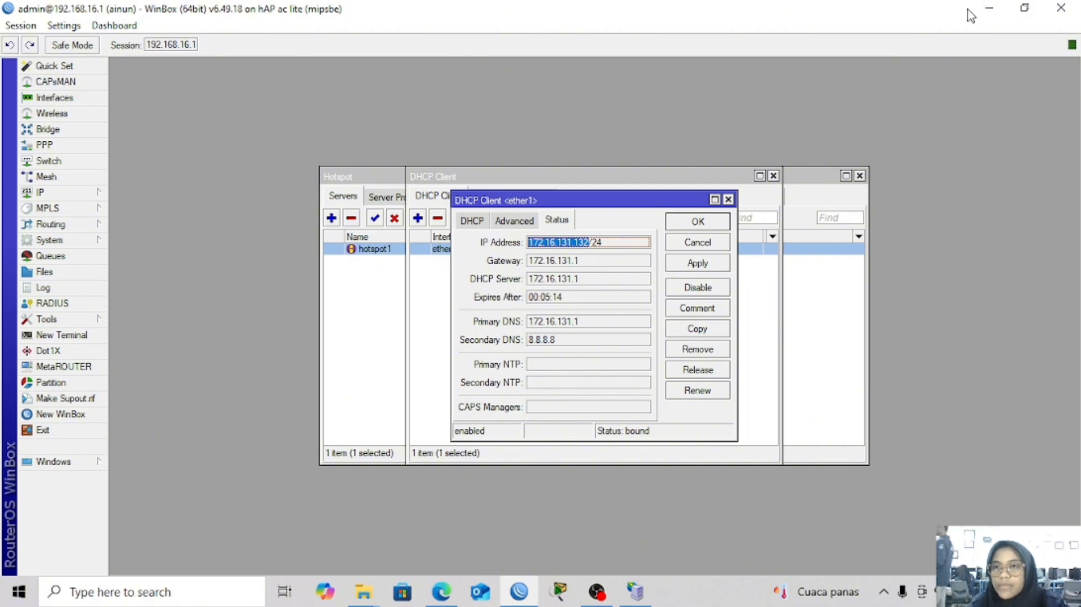
{"action": "left_click", "coordinate": [989, 9]}
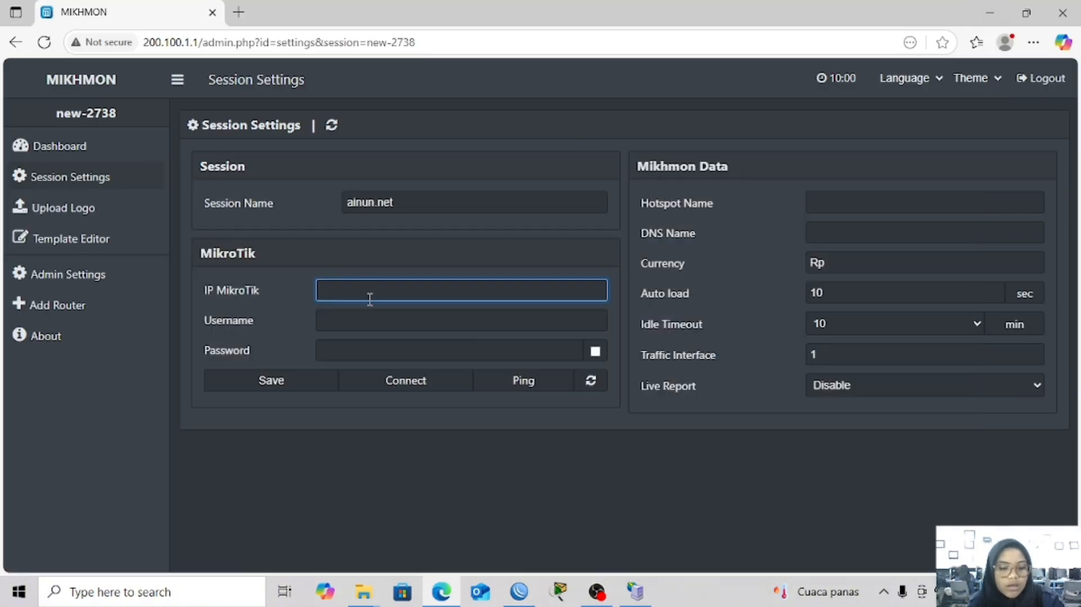
Enter admin as the session username and type the router password
{"action": "left_click", "coordinate": [362, 316]}
{"action": "type", "text": "a"}
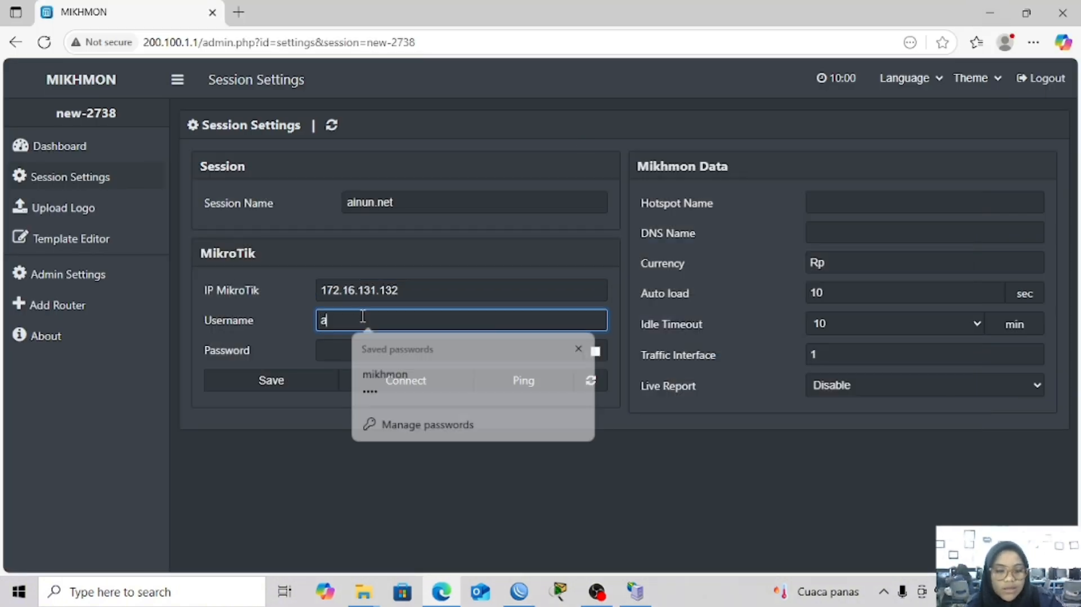
{"action": "type", "text": "dmin"}
{"action": "left_click", "coordinate": [364, 350]}
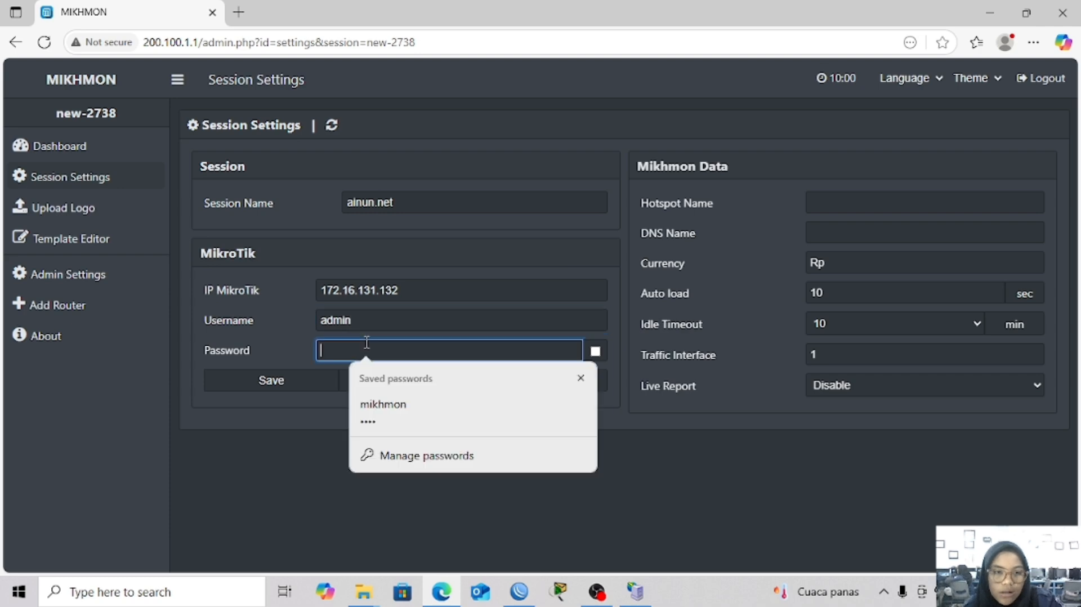
{"action": "type", "text": "a"}
Close WinBox's DHCP client windows and paste hotspot1 as the Hotspot Name
{"action": "left_click", "coordinate": [854, 201]}
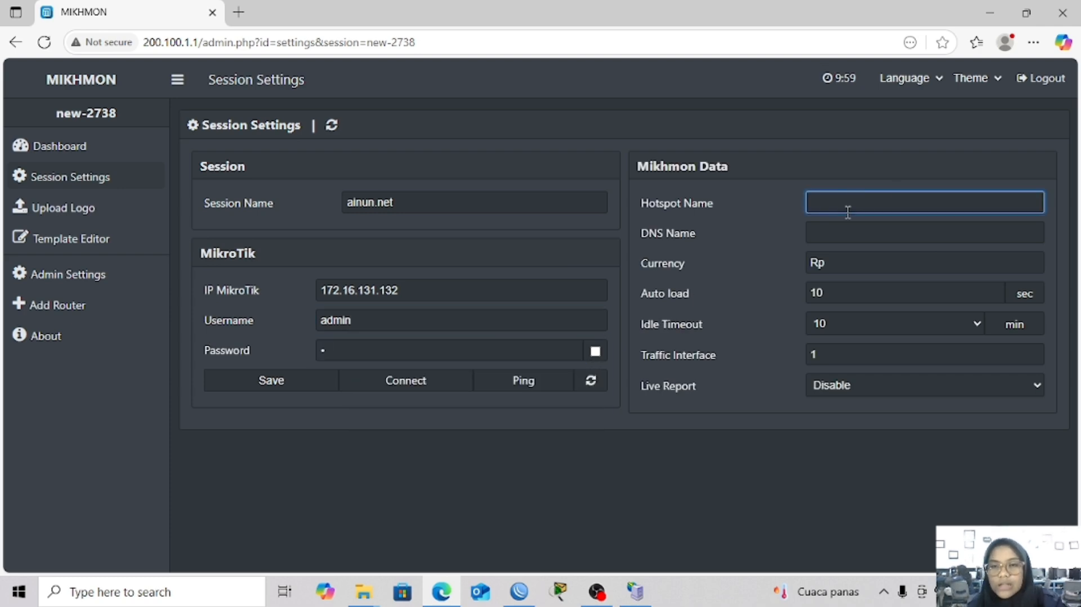
{"action": "left_click", "coordinate": [519, 591]}
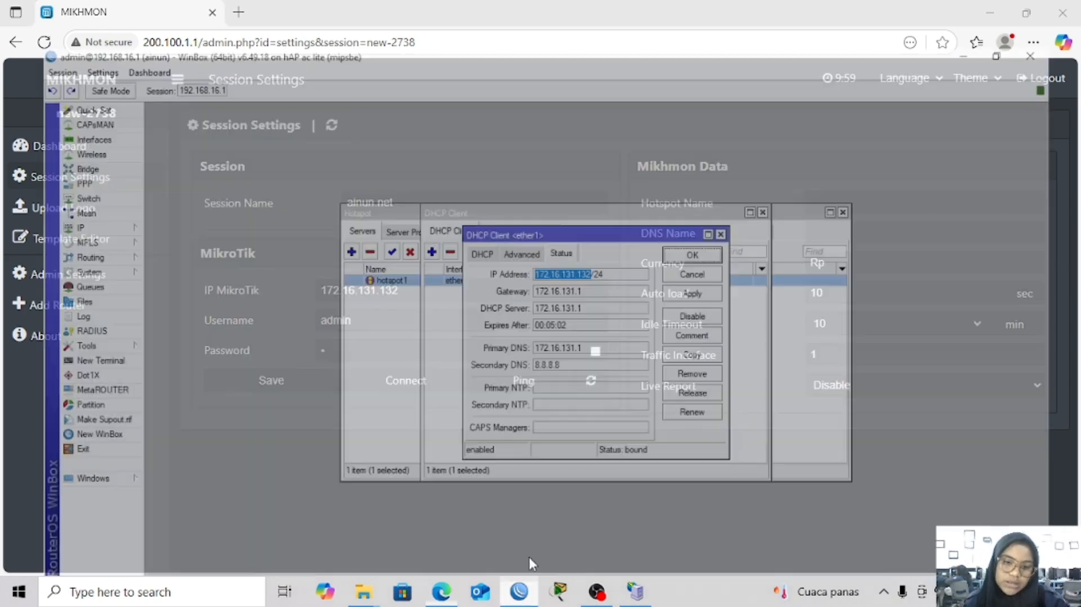
{"action": "left_click", "coordinate": [728, 200]}
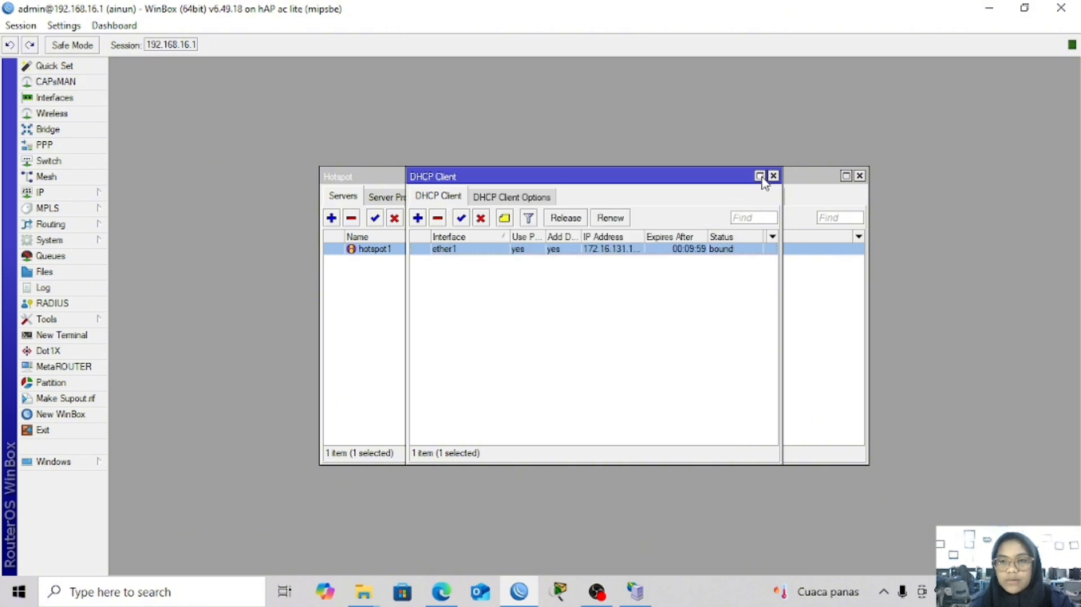
{"action": "left_click", "coordinate": [772, 176]}
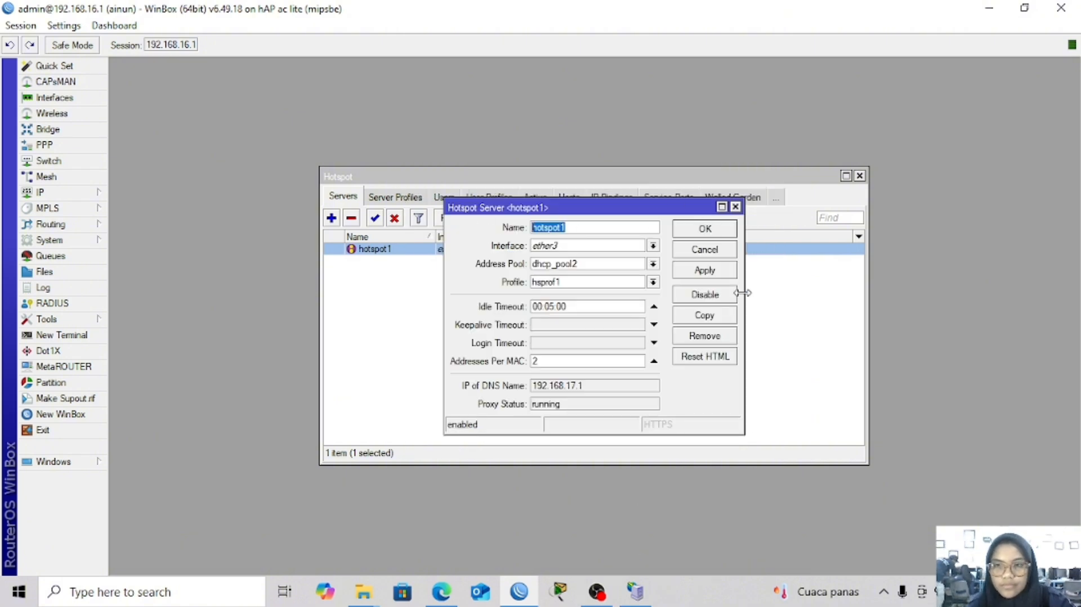
{"action": "left_click", "coordinate": [989, 8]}
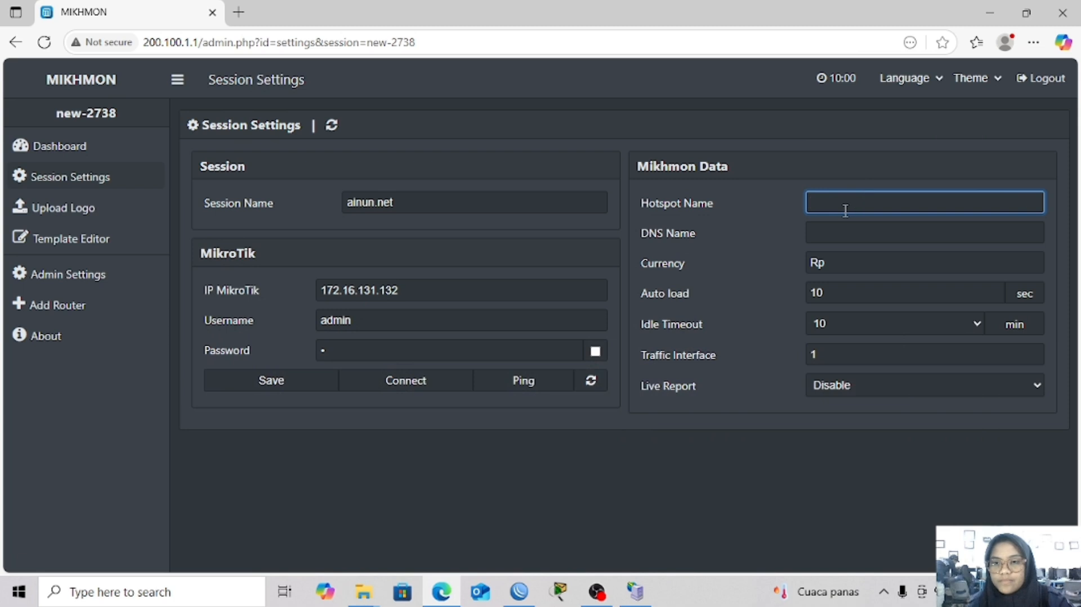
{"action": "type", "text": "hotspot1"}
Set the DNS Name to ainun.net and save the session settings
{"action": "left_click", "coordinate": [853, 231]}
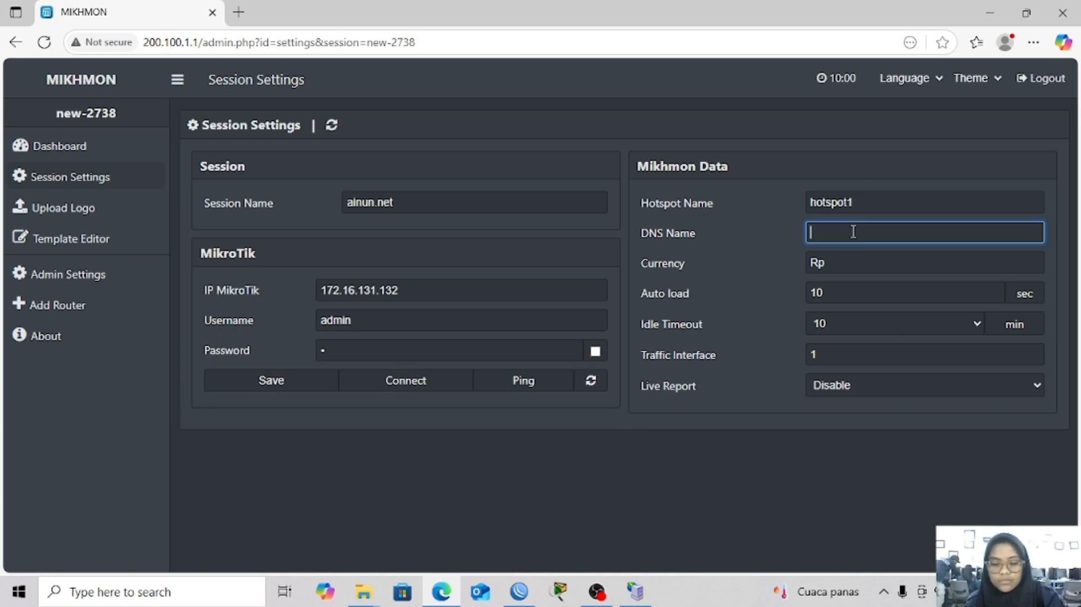
{"action": "type", "text": "ainun"}
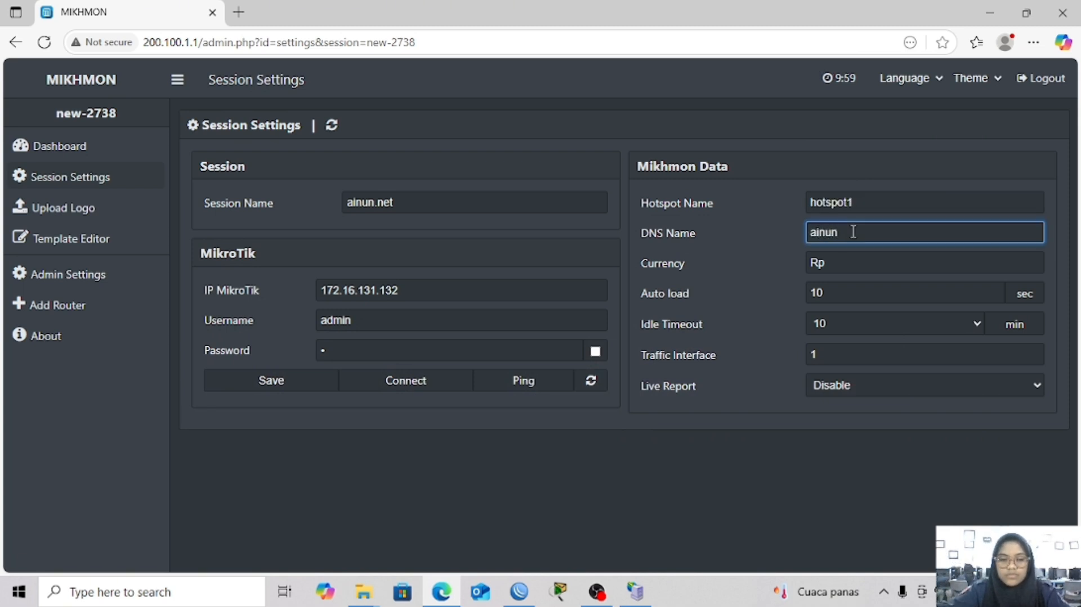
{"action": "type", "text": "n"}
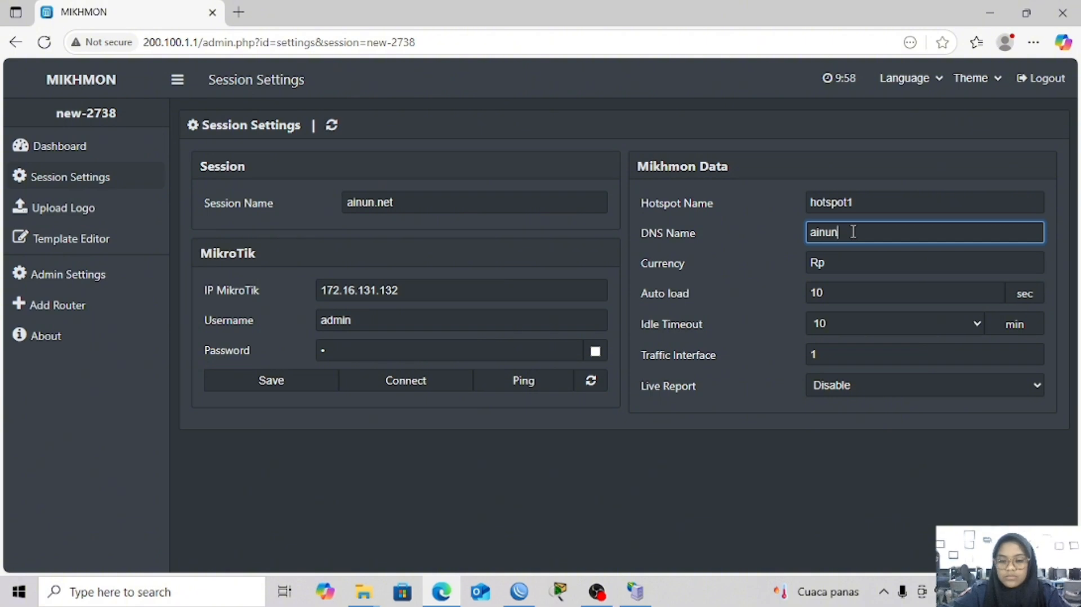
{"action": "type", "text": ".ne"}
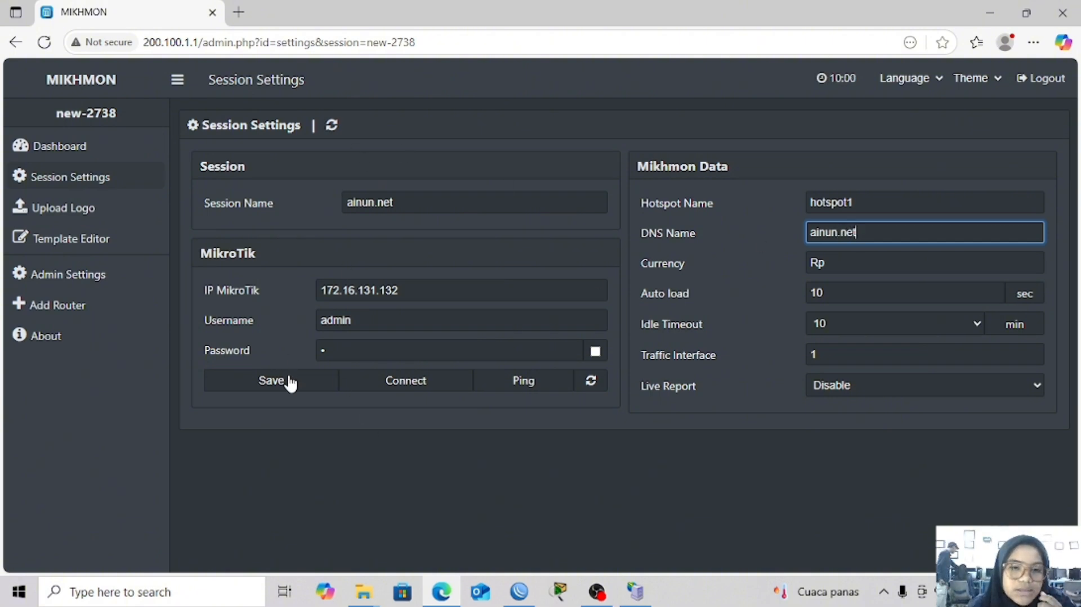
{"action": "type", "text": "t"}
{"action": "left_click", "coordinate": [290, 384]}
Connect the Mikhmon session and open the Hotspot Users voucher generation form
{"action": "left_click", "coordinate": [369, 385]}
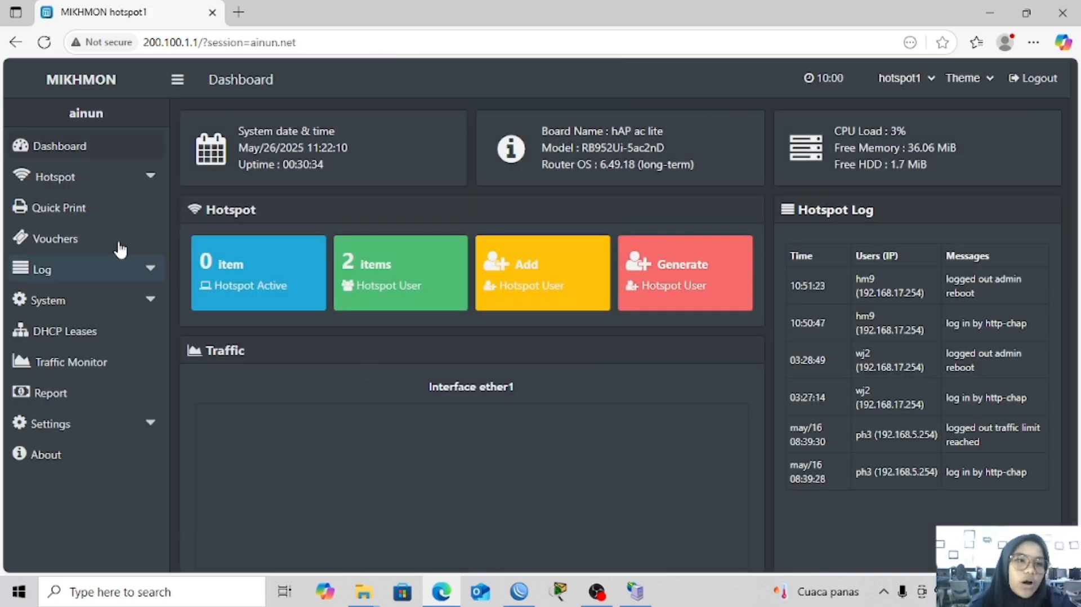
{"action": "left_click", "coordinate": [152, 178]}
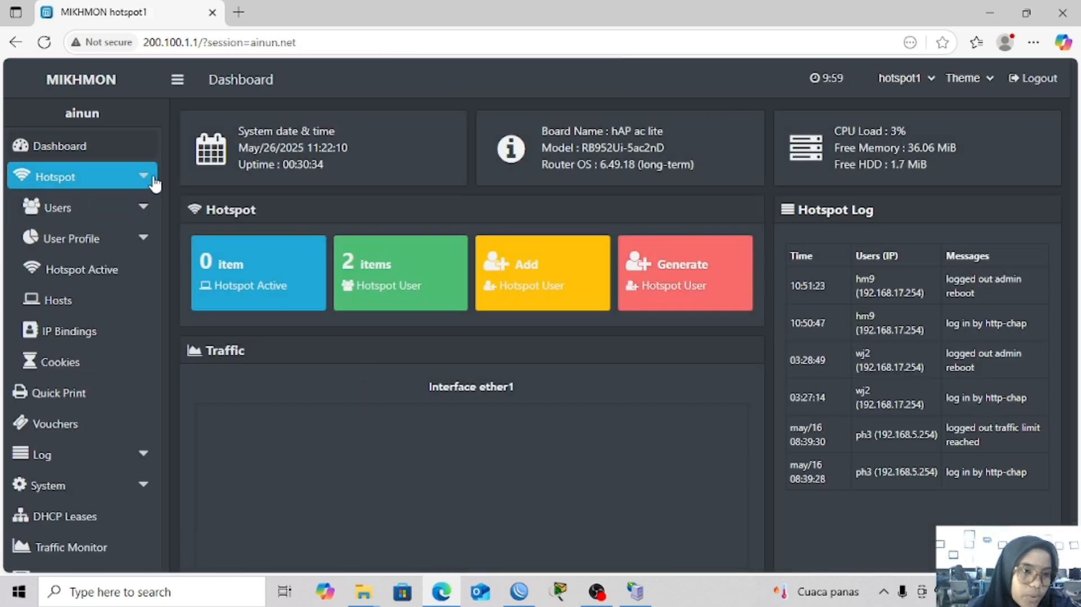
{"action": "left_click", "coordinate": [133, 213]}
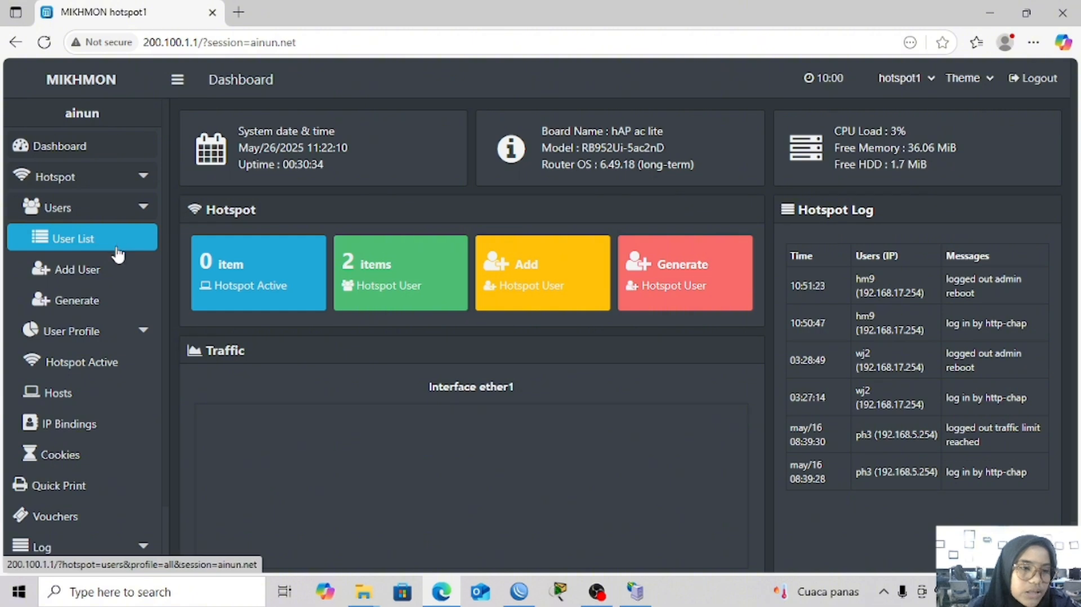
{"action": "left_click", "coordinate": [120, 301]}
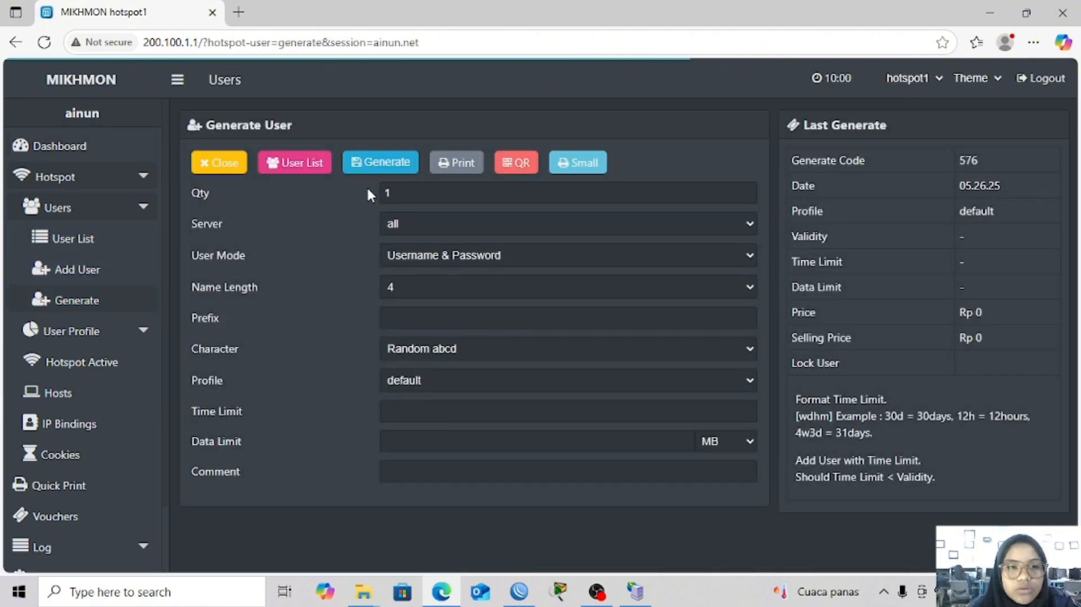
Generate 10 vouchers with Username = Password mode and name length 3
{"action": "left_click", "coordinate": [401, 193]}
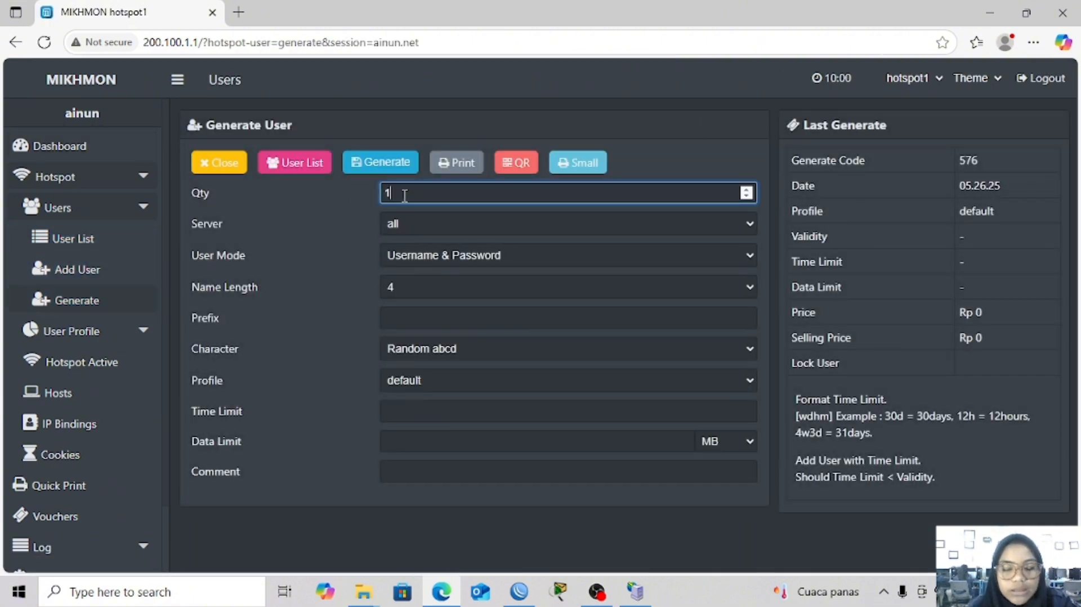
{"action": "type", "text": "0"}
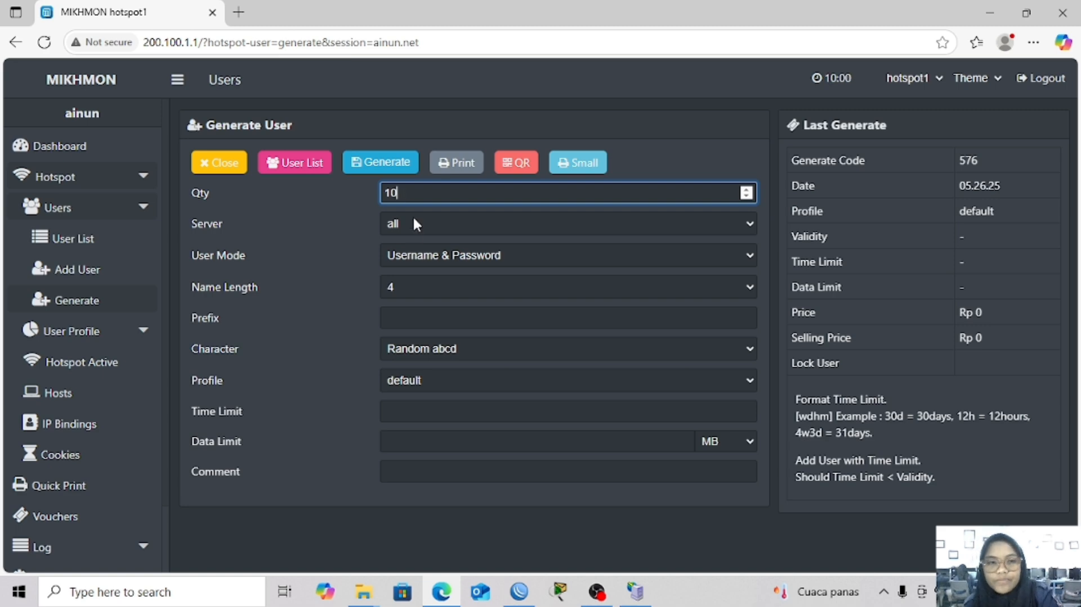
{"action": "left_click", "coordinate": [422, 255]}
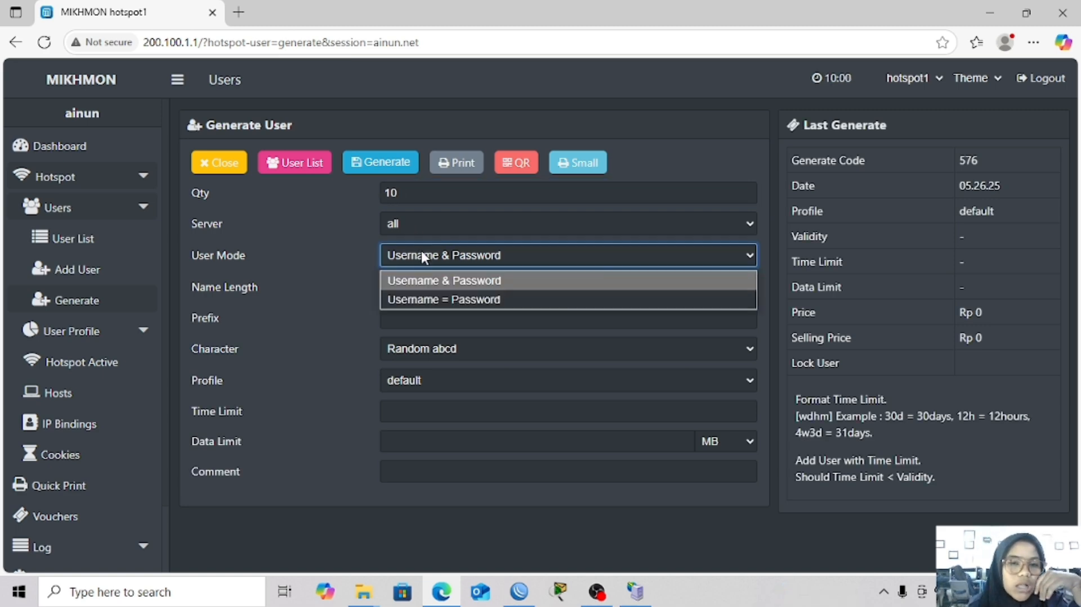
{"action": "left_click", "coordinate": [425, 301]}
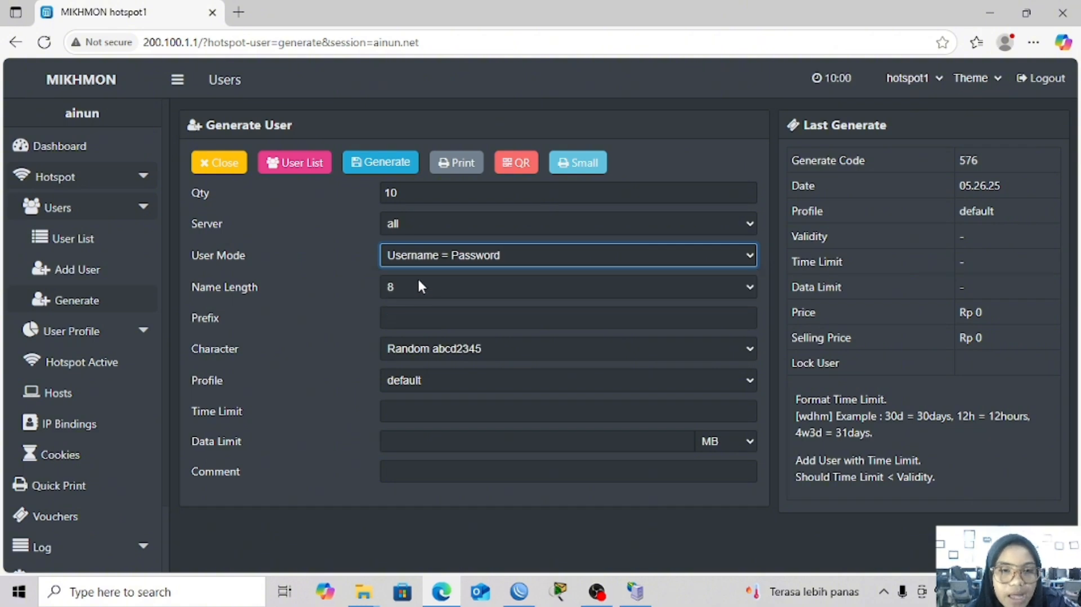
{"action": "left_click", "coordinate": [420, 287]}
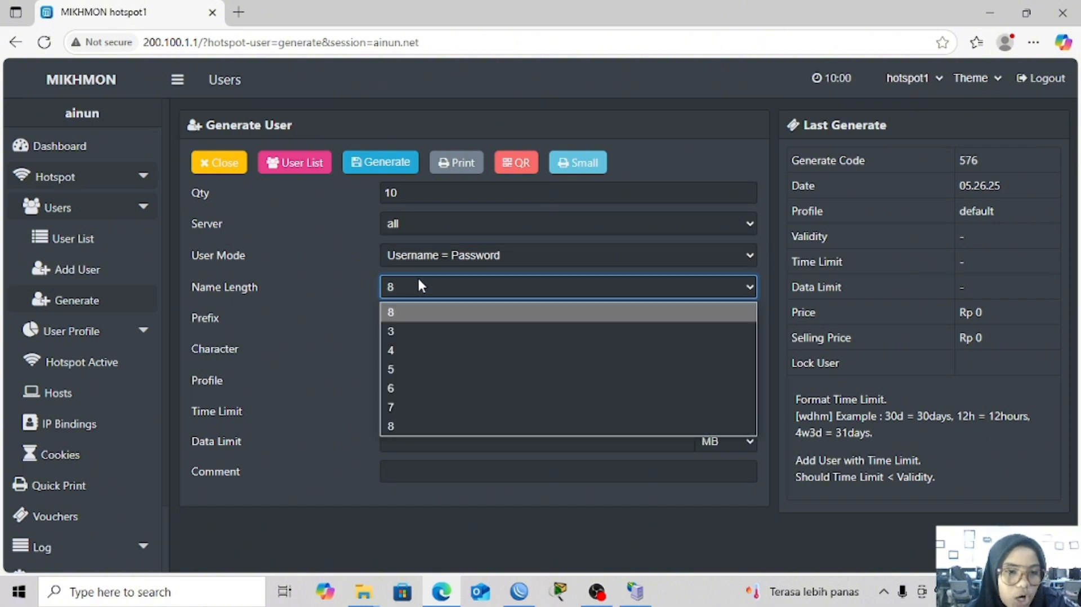
{"action": "left_click", "coordinate": [423, 330]}
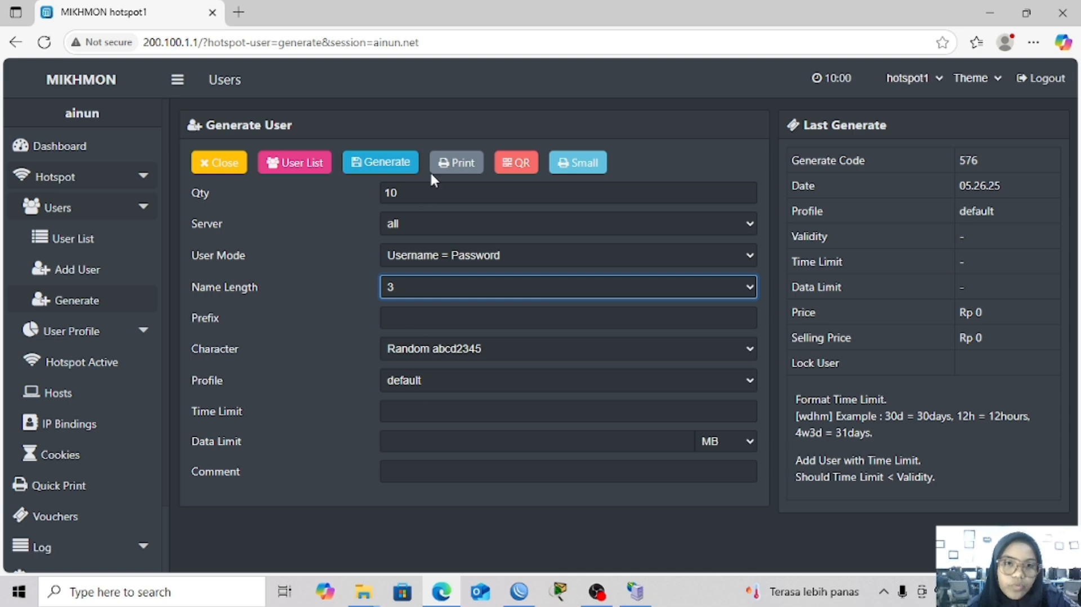
{"action": "left_click", "coordinate": [385, 156]}
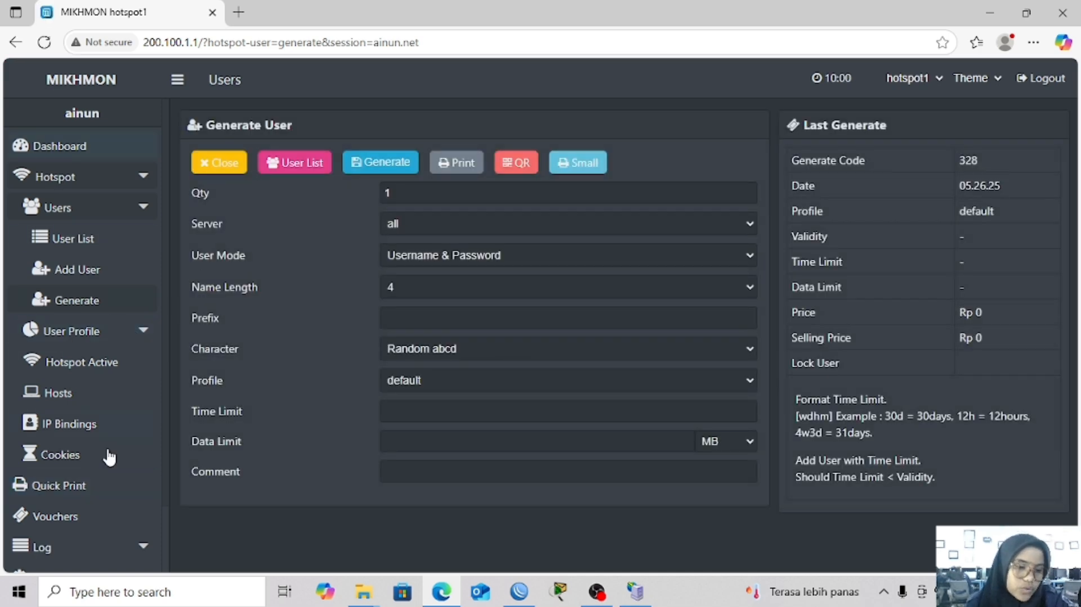
Open the all-profiles voucher user list and export it as a hotspot users script
{"action": "left_click", "coordinate": [78, 523]}
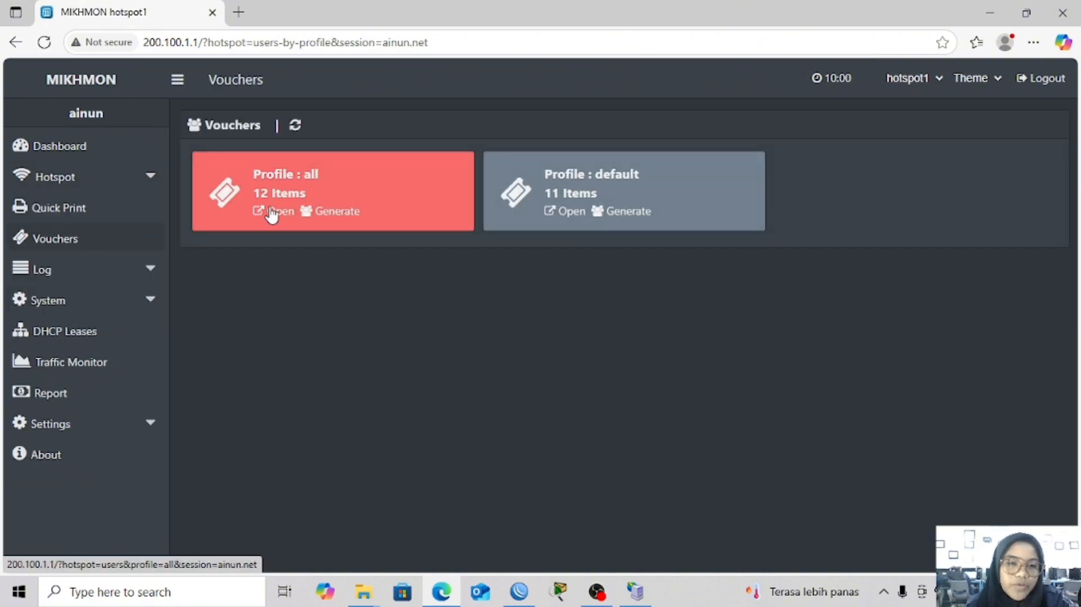
{"action": "left_click", "coordinate": [262, 218]}
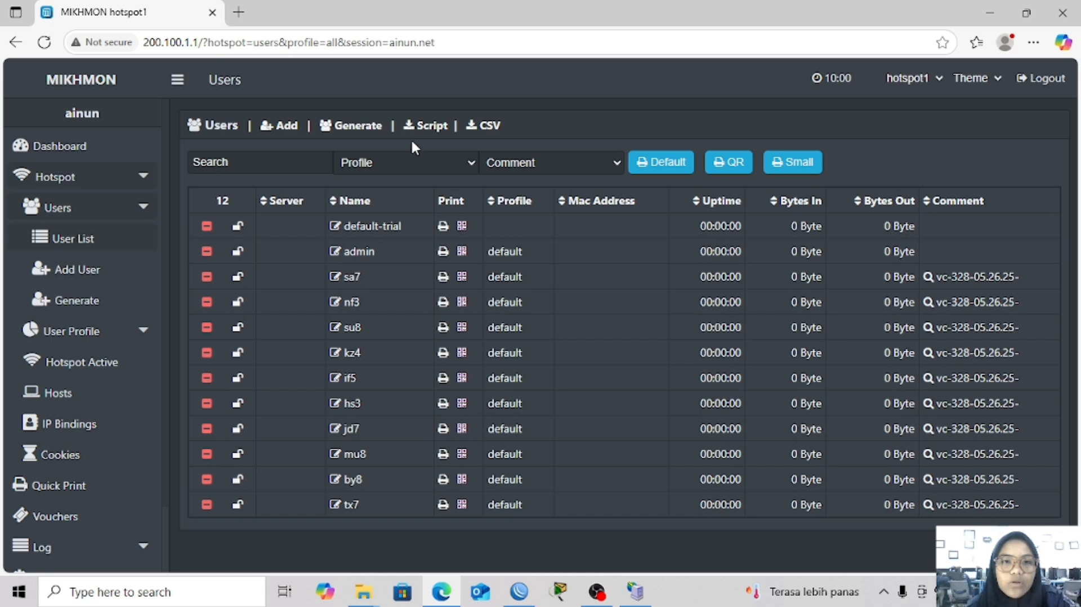
{"action": "left_click", "coordinate": [423, 130]}
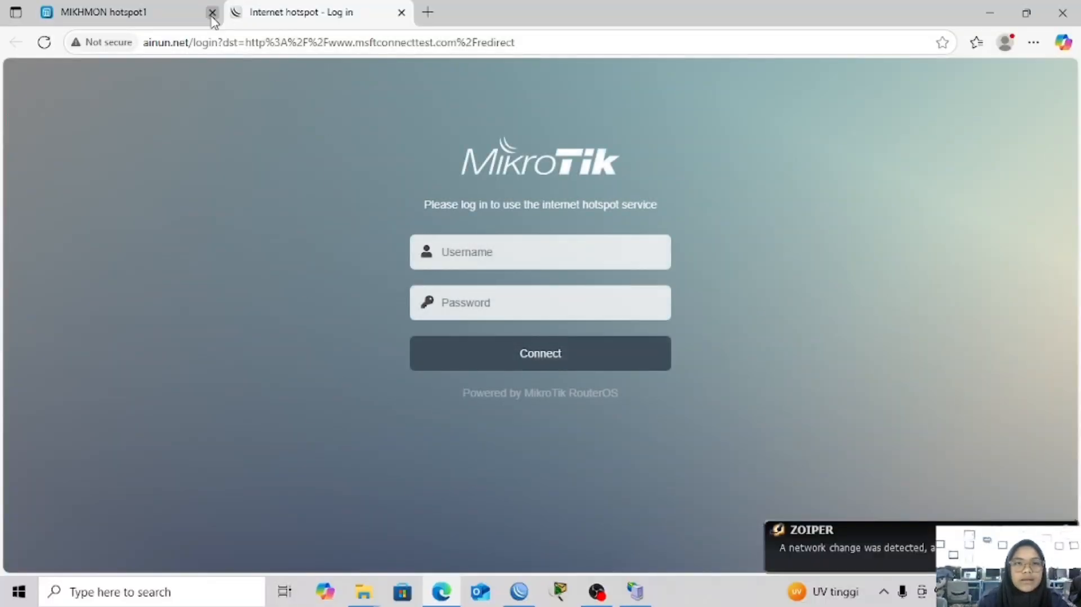
{"action": "left_click", "coordinate": [155, 17]}
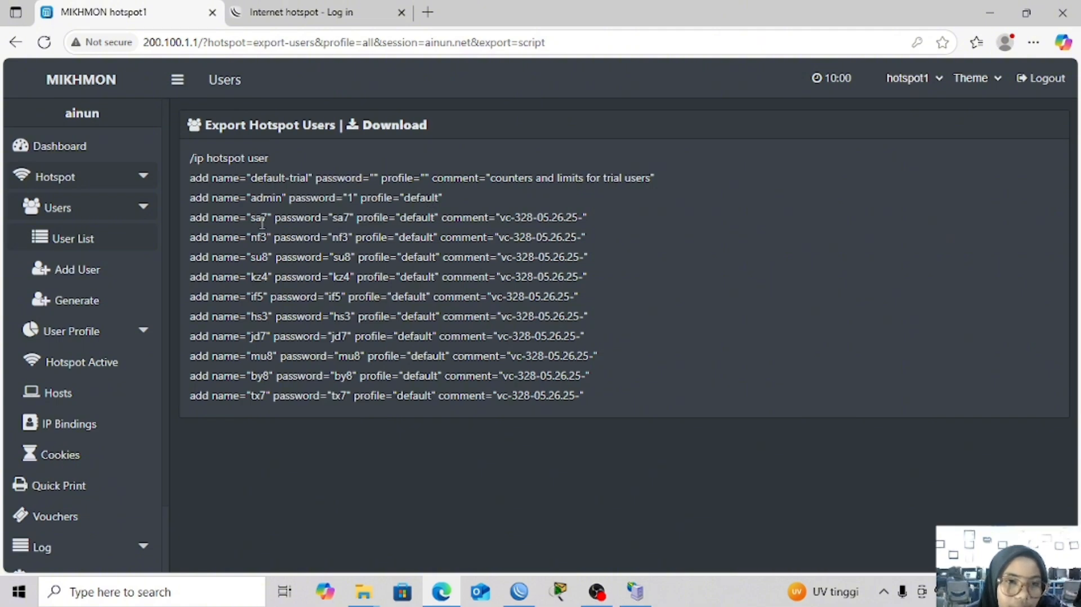
Log in to the hotspot with a generated voucher's username and password, declining to save the password
{"action": "left_click", "coordinate": [345, 17]}
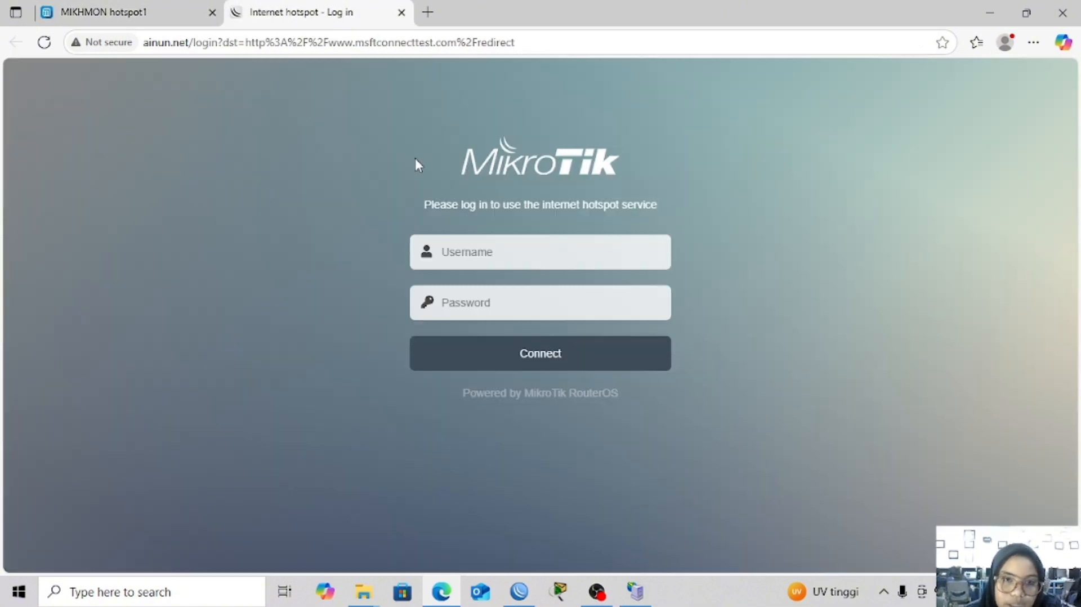
{"action": "left_click", "coordinate": [444, 248]}
{"action": "type", "text": "sa"}
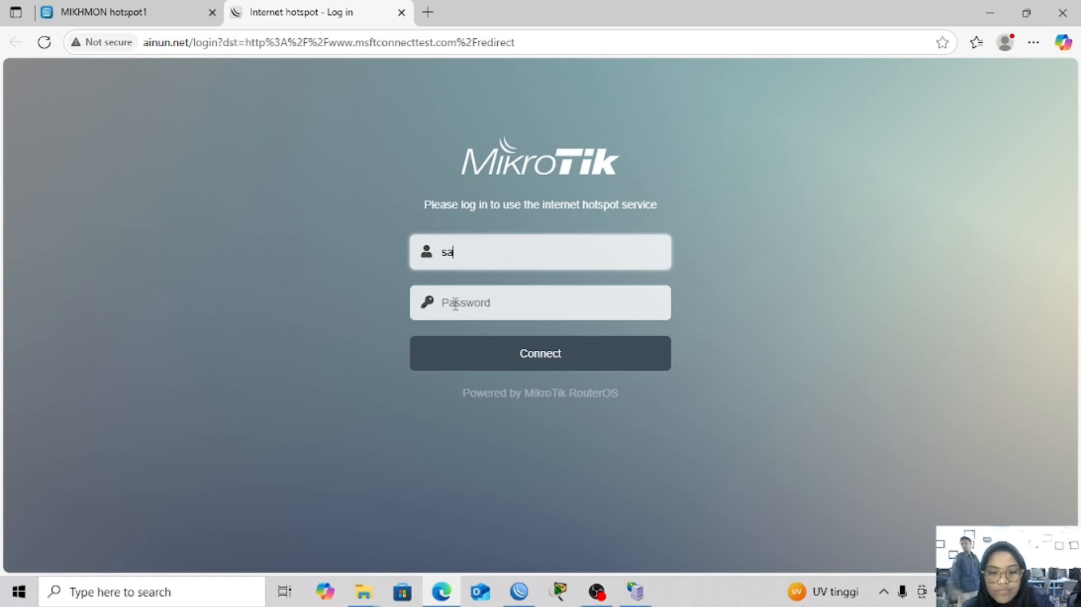
{"action": "type", "text": "7"}
{"action": "left_click", "coordinate": [457, 312]}
{"action": "type", "text": "sa"}
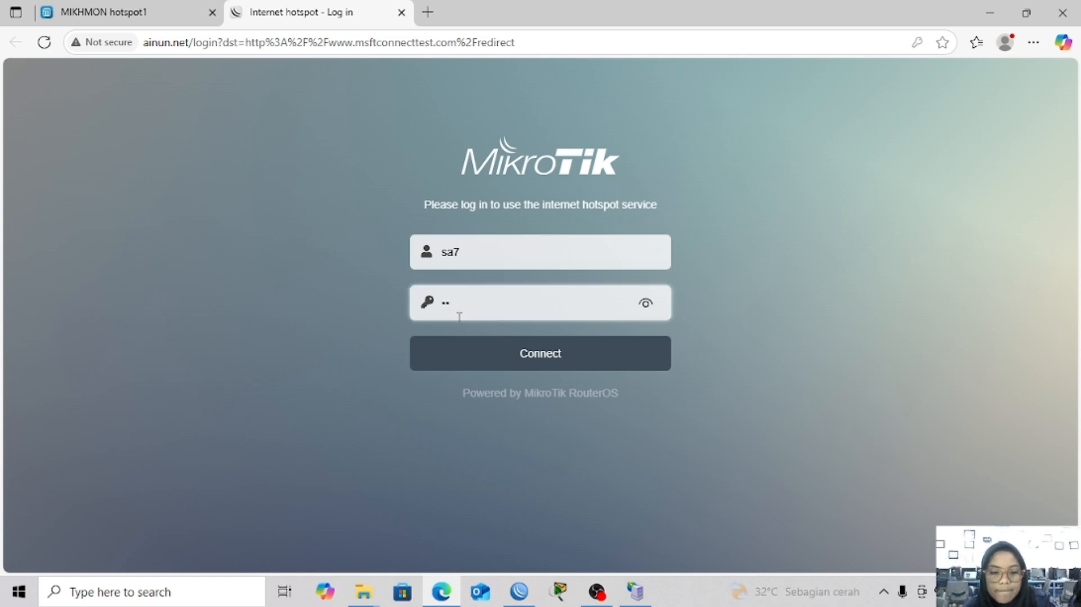
{"action": "type", "text": "7"}
{"action": "left_click", "coordinate": [460, 348]}
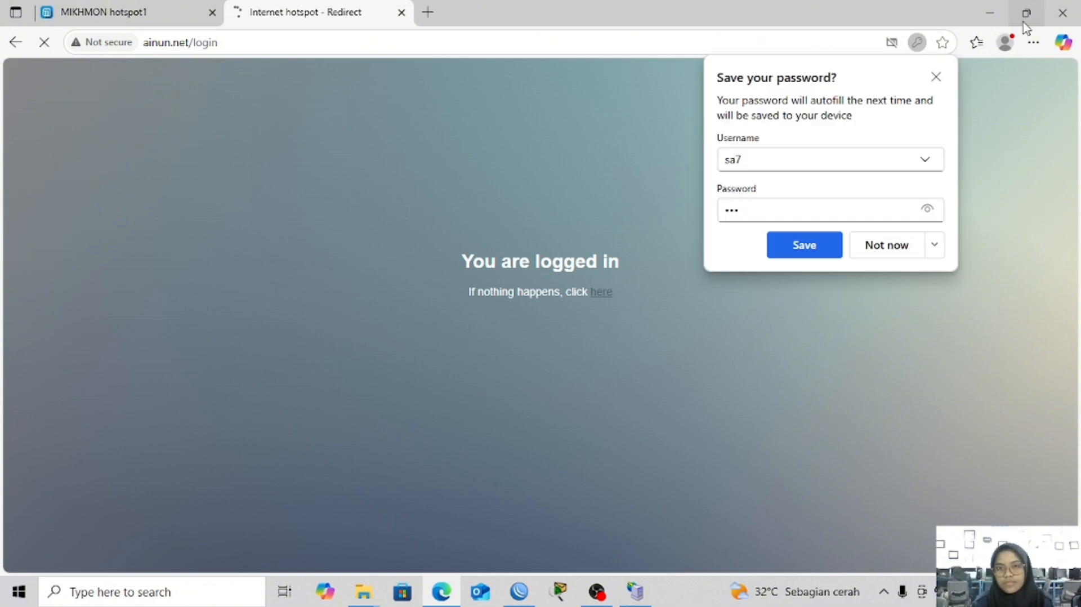
{"action": "left_click", "coordinate": [937, 77]}
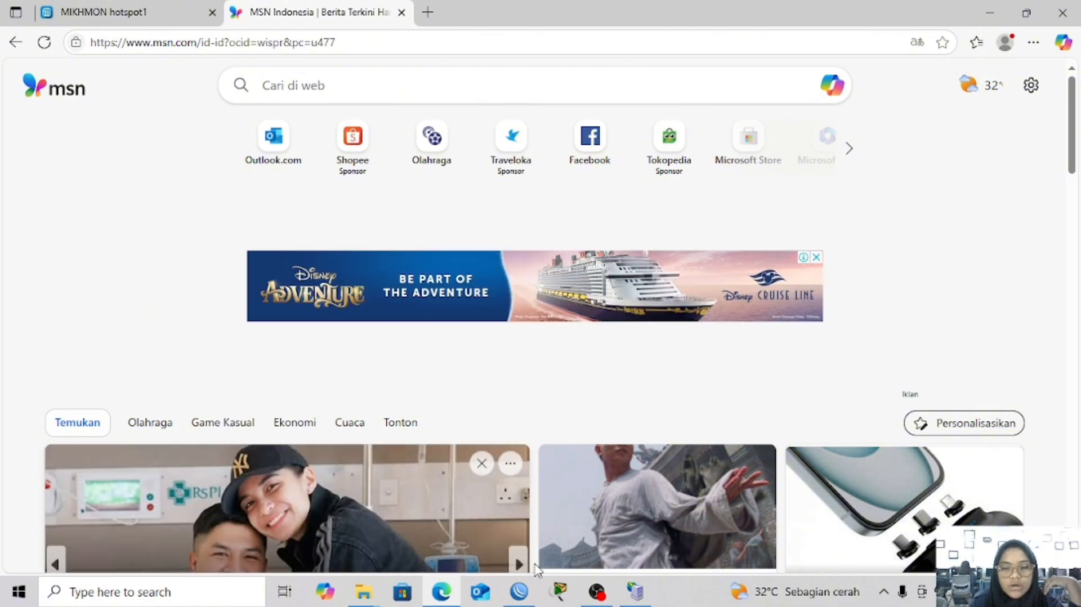
Maximize WinBox and reset the router configuration with Do Not Backup, confirming the reboot
{"action": "left_click", "coordinate": [519, 591]}
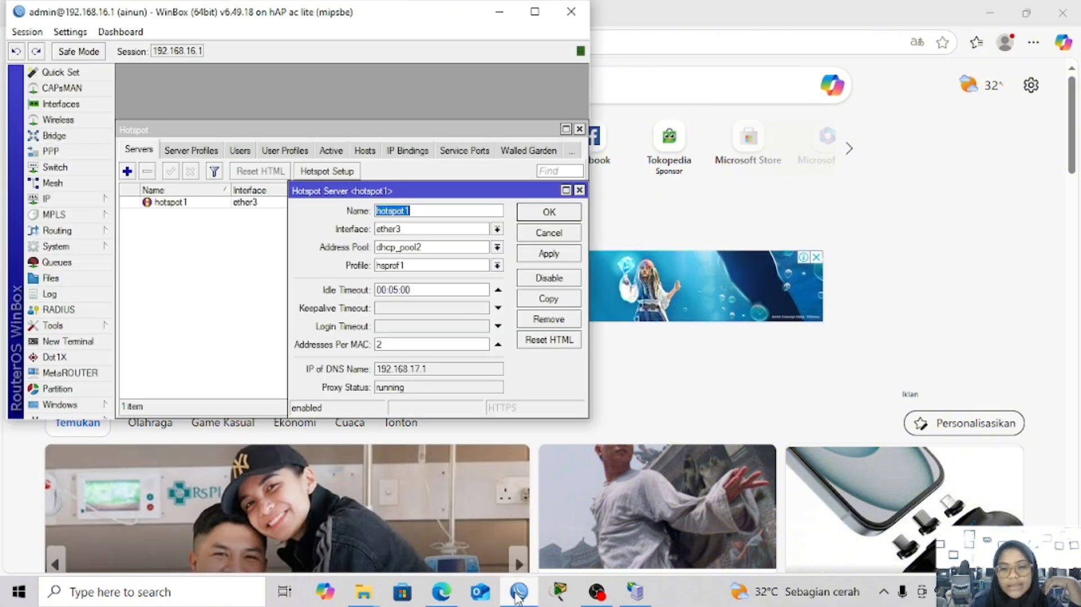
{"action": "left_click", "coordinate": [533, 14]}
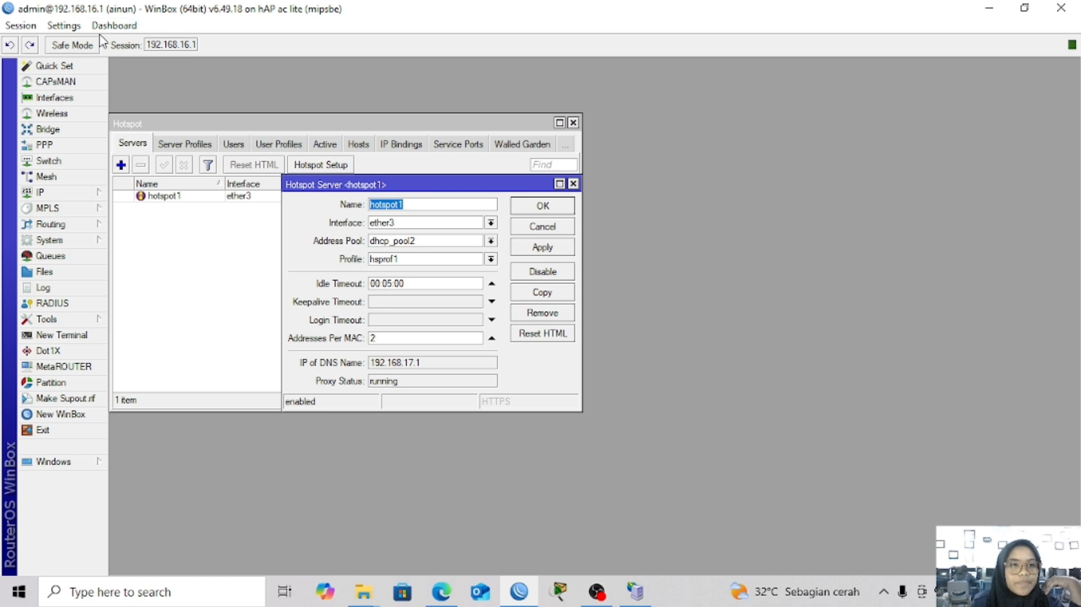
{"action": "left_click", "coordinate": [81, 239]}
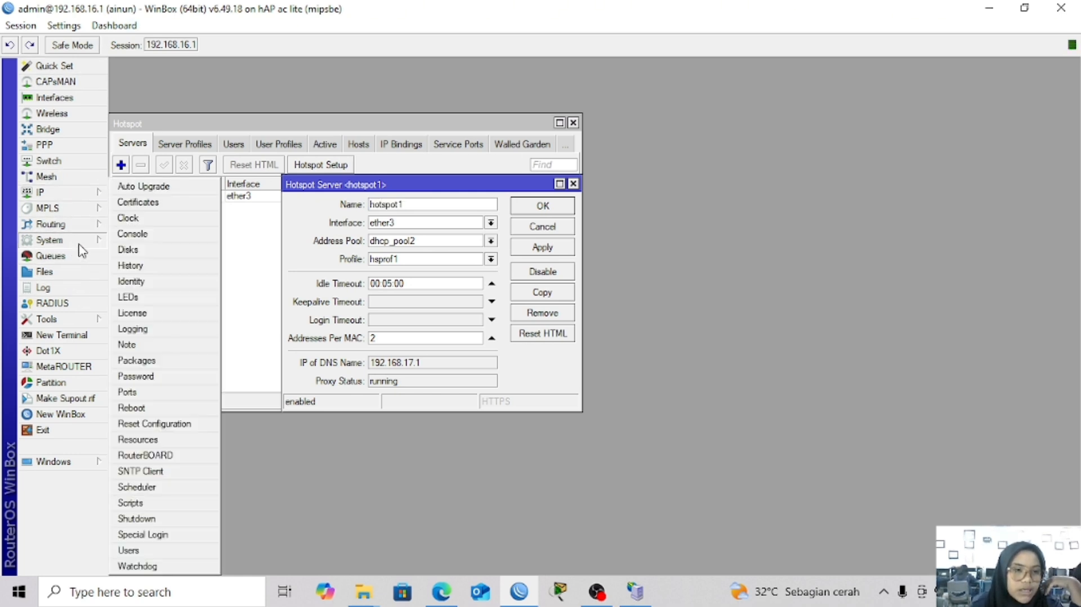
{"action": "left_click", "coordinate": [175, 428]}
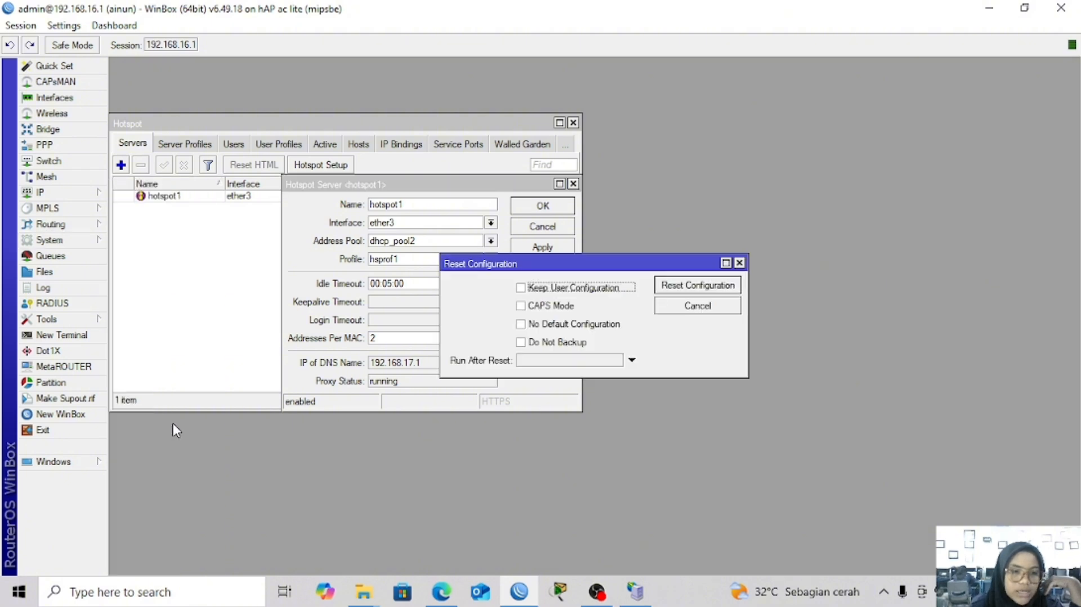
{"action": "left_click", "coordinate": [536, 343]}
{"action": "left_click", "coordinate": [671, 287]}
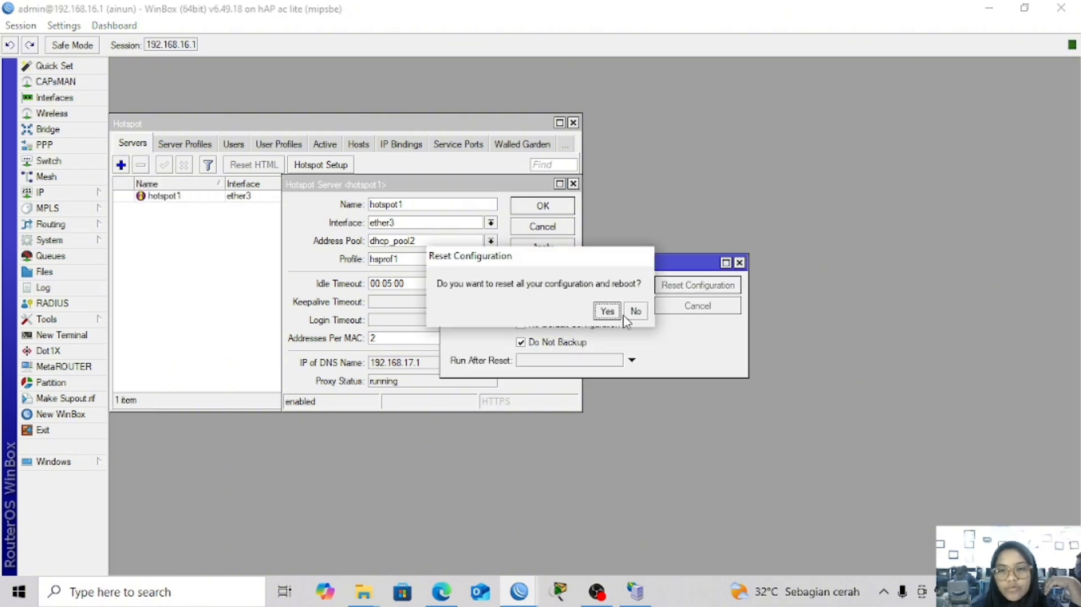
{"action": "left_click", "coordinate": [607, 311]}
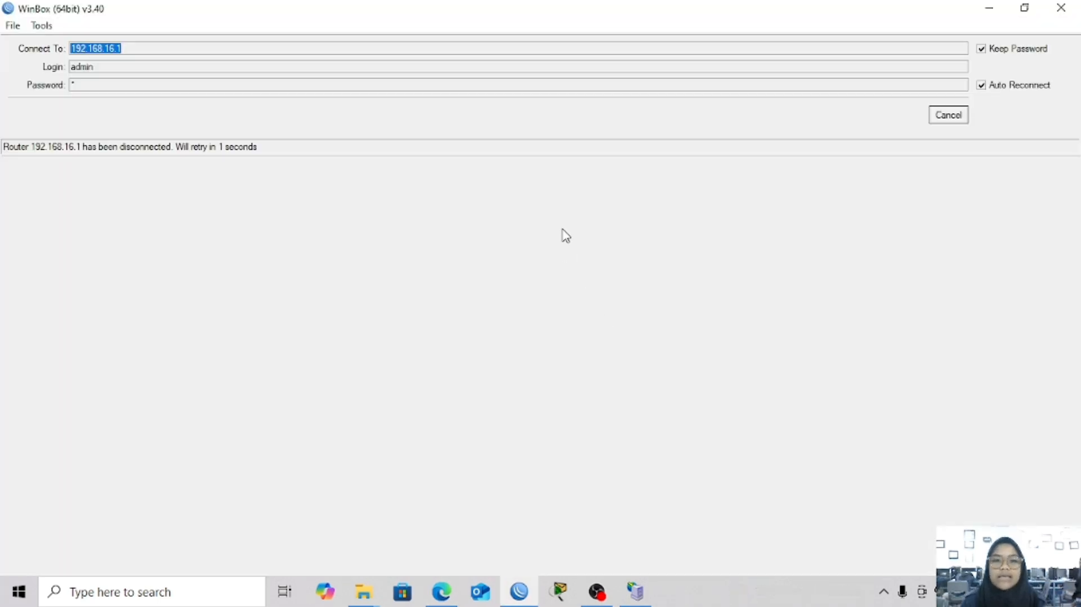
Cancel the reconnection attempt and clear the saved password on the connect screen
{"action": "left_click", "coordinate": [951, 115]}
{"action": "left_click", "coordinate": [99, 88]}
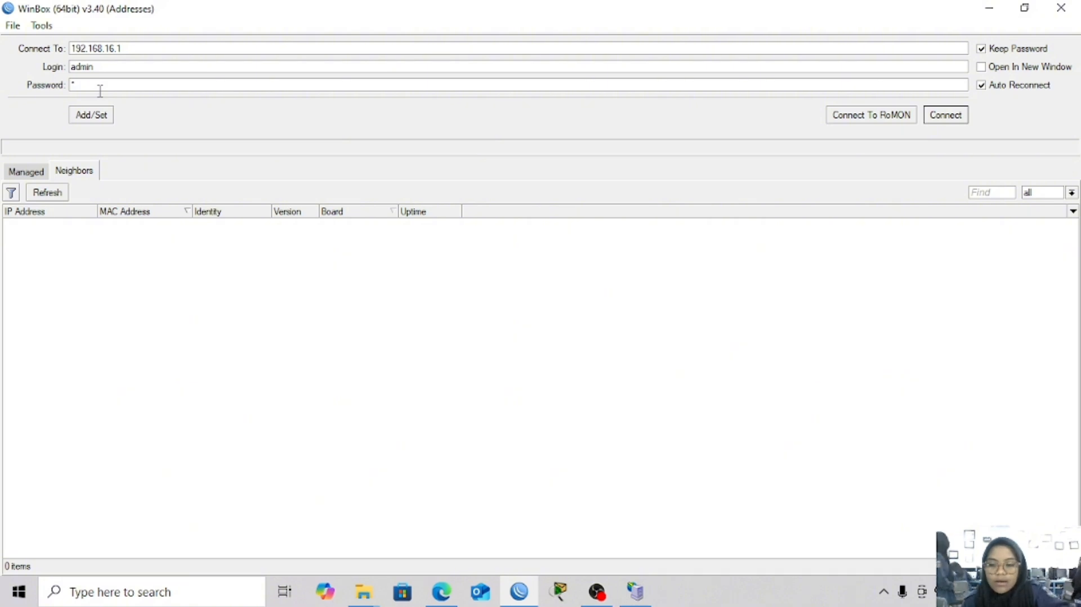
{"action": "key", "text": "BackSpace"}
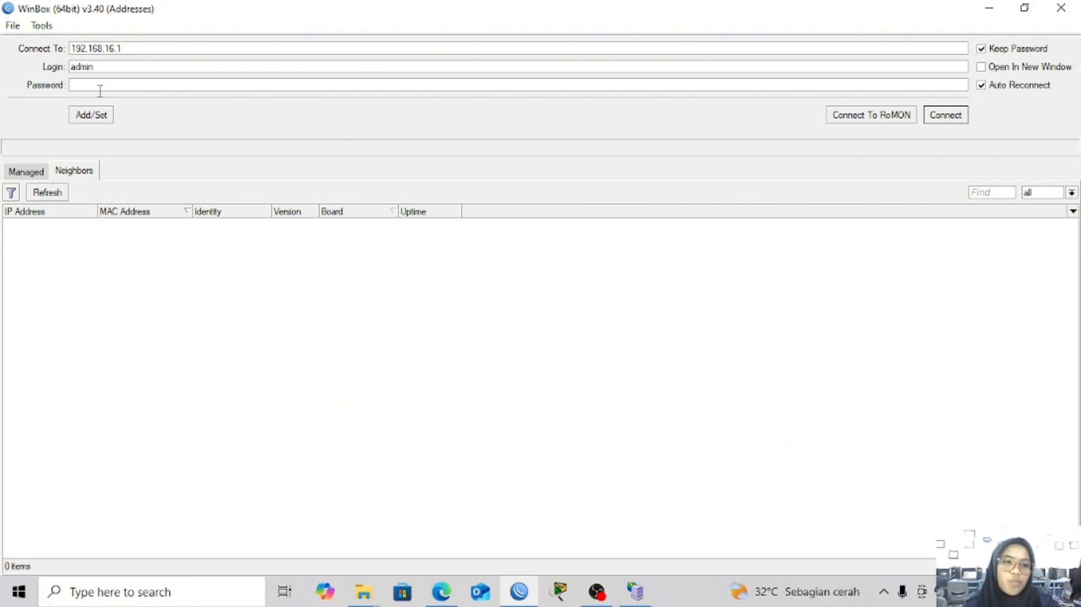